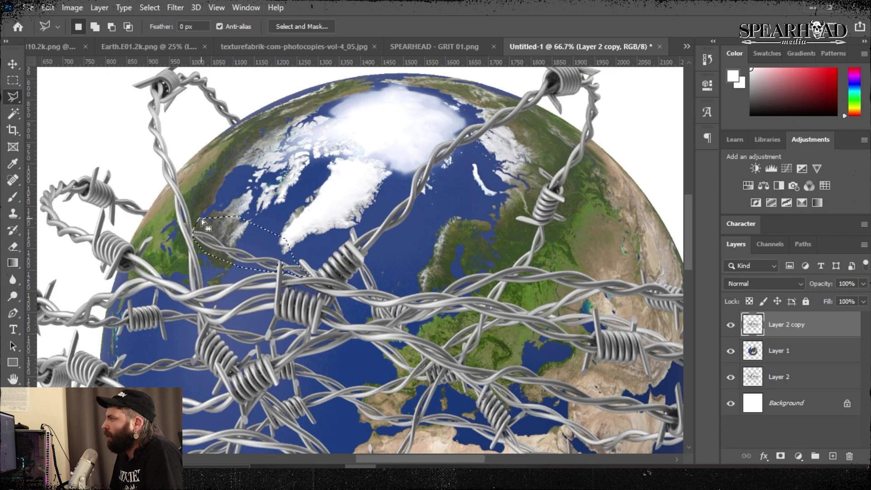
Step: Delete the wire strands crossing eastern Canada and Russia from the front barbed-wire layer, Layer 2 copy
key(Delete)
scroll(202, 221, right, 9)
scroll(360, 260, down, 1)
scroll(360, 260, up, 2)
click(420, 151)
click(387, 126)
click(373, 157)
click(412, 235)
click(420, 150)
key(Delete)
Step: Cut away the front-layer wire strands crossing northeastern Africa, off the West African coast and beside South America
scroll(518, 261, down, 6)
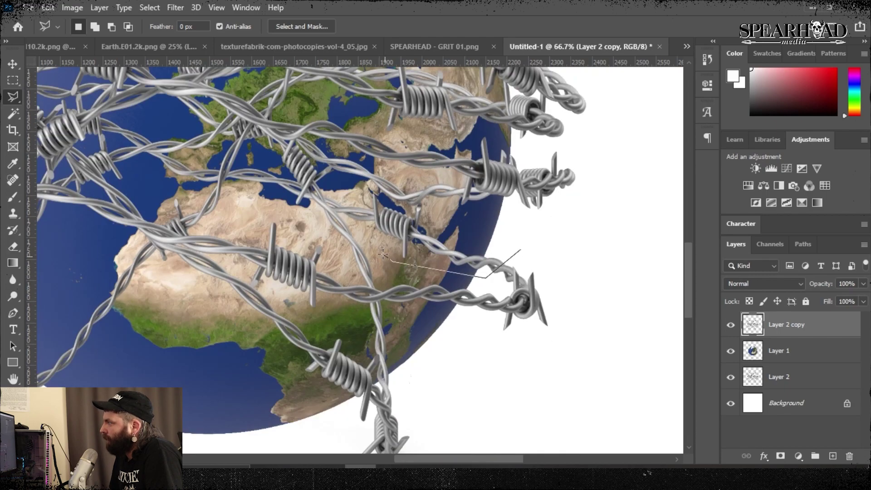
double_click(522, 250)
scroll(409, 217, left, 4)
scroll(314, 194, down, 1)
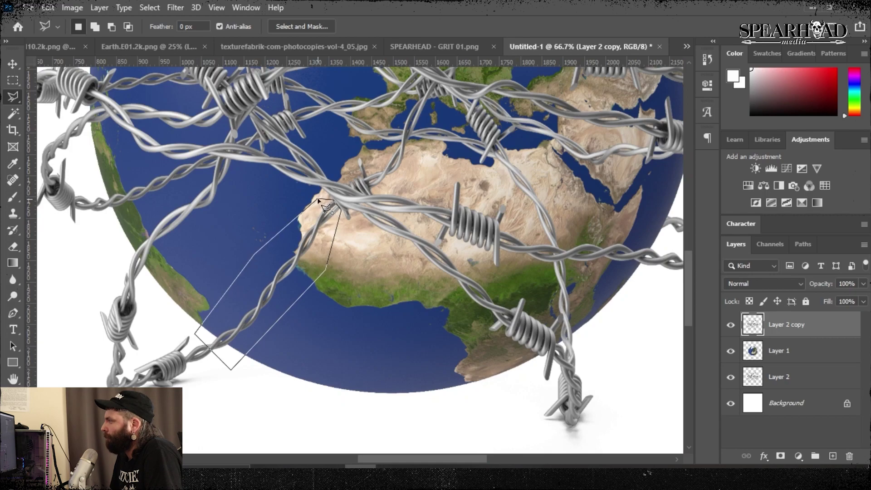
click(319, 200)
scroll(229, 209, left, 2)
scroll(230, 208, up, 1)
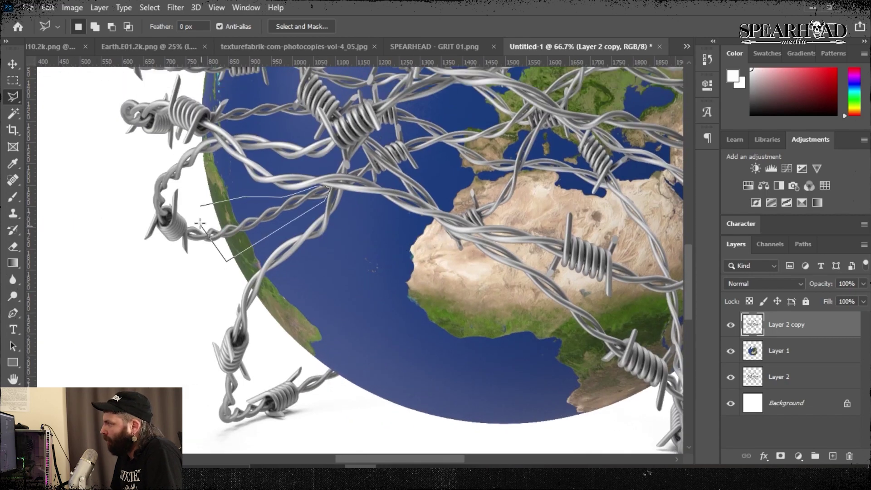
click(201, 206)
Step: Remove the barbed strand at the globe's western edge and outline the thin strand below it with the Polygonal Lasso
scroll(202, 208, up, 4)
scroll(201, 209, right, 1)
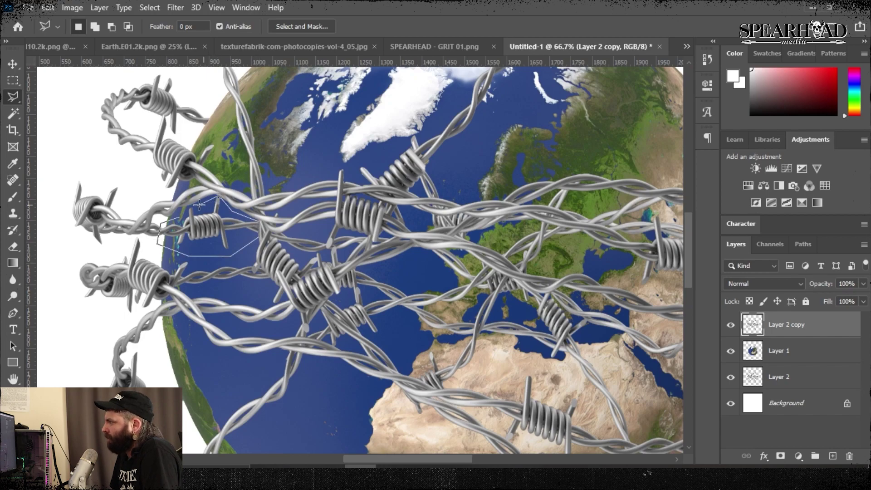
scroll(180, 245, down, 1)
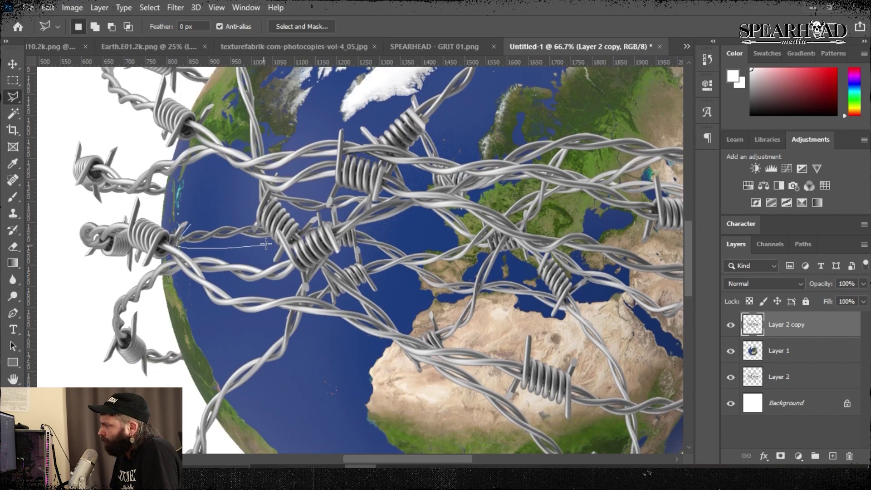
Step: Delete the front-layer wire strand running from the eastern Mediterranean to Arabia, including its leftover piece
scroll(331, 224, right, 4)
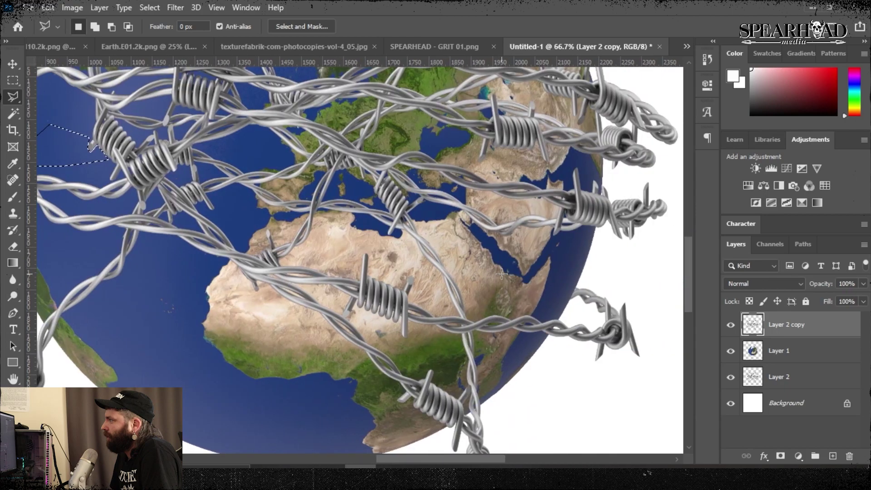
scroll(420, 276, down, 1)
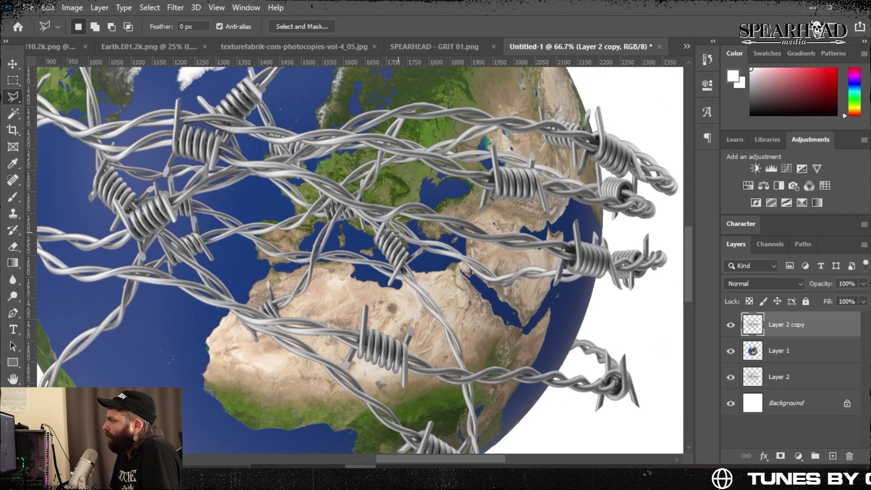
click(412, 250)
click(425, 248)
click(425, 260)
click(531, 320)
click(557, 264)
click(455, 243)
click(401, 218)
key(Delete)
scroll(401, 222, right, 1)
click(524, 268)
click(520, 303)
click(550, 296)
click(544, 276)
key(Delete)
Step: Examine the trimmed wires around the whole globe and compare the front and back wire layers
scroll(389, 240, down, 2)
scroll(390, 240, left, 1)
scroll(389, 240, up, 2)
scroll(362, 236, left, 2)
scroll(327, 232, down, 4)
scroll(327, 231, up, 4)
scroll(327, 231, down, 3)
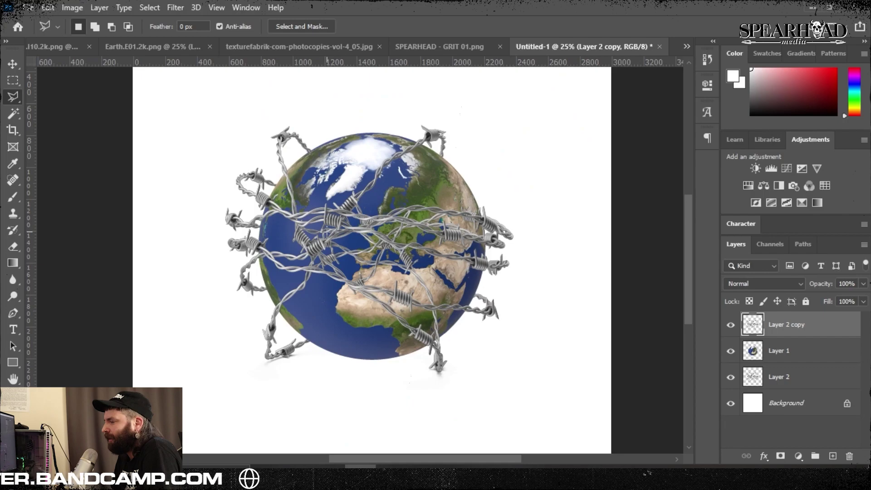
mouse_move(779, 376)
mouse_down()
mouse_move(784, 326)
mouse_move(781, 383)
mouse_up()
click(730, 323)
click(731, 377)
Step: Delete the wire strand between Spain and Morocco from Layer 2 copy
click(786, 325)
key(ctrl+plus)
key(ctrl+plus)
key(ctrl+plus)
drag(316, 212, 335, 149)
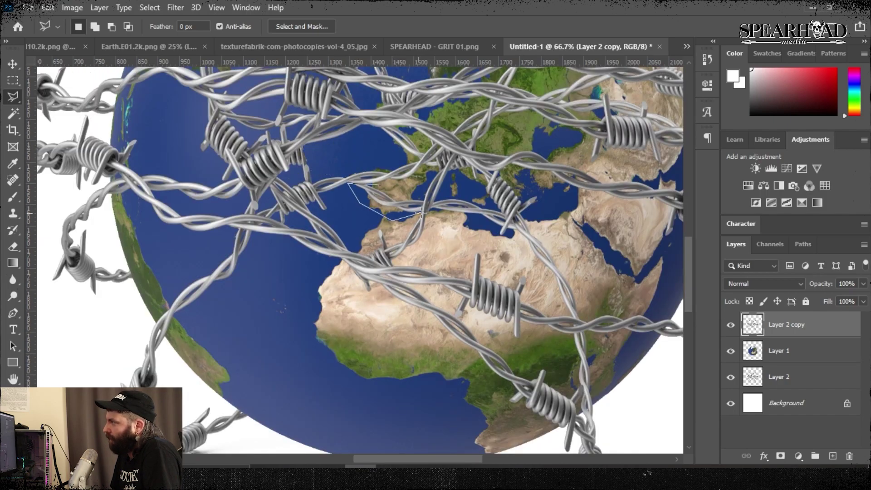
click(456, 187)
Step: Remove the barbed strand running from the Mediterranean down through East Africa on the front wire layer
scroll(521, 218, down, 1)
scroll(521, 218, right, 2)
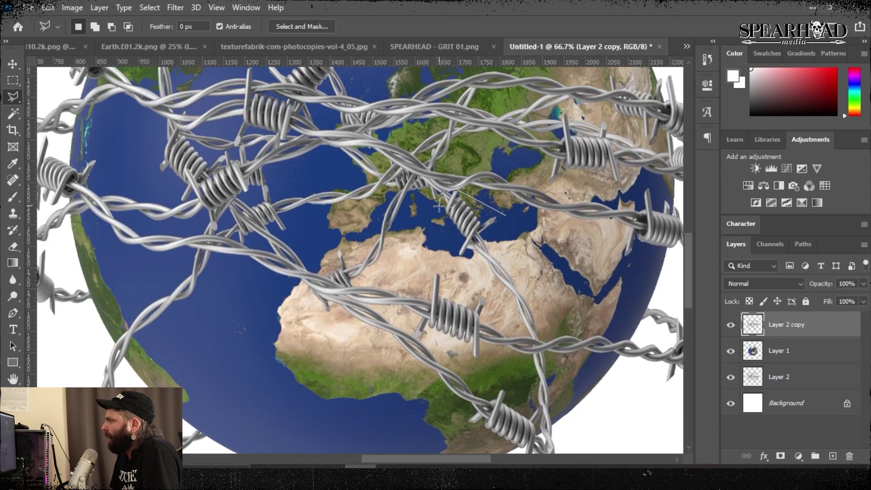
click(505, 216)
key(Delete)
mouse_move(562, 312)
mouse_down()
mouse_move(511, 221)
mouse_move(502, 222)
mouse_up()
click(507, 268)
click(484, 259)
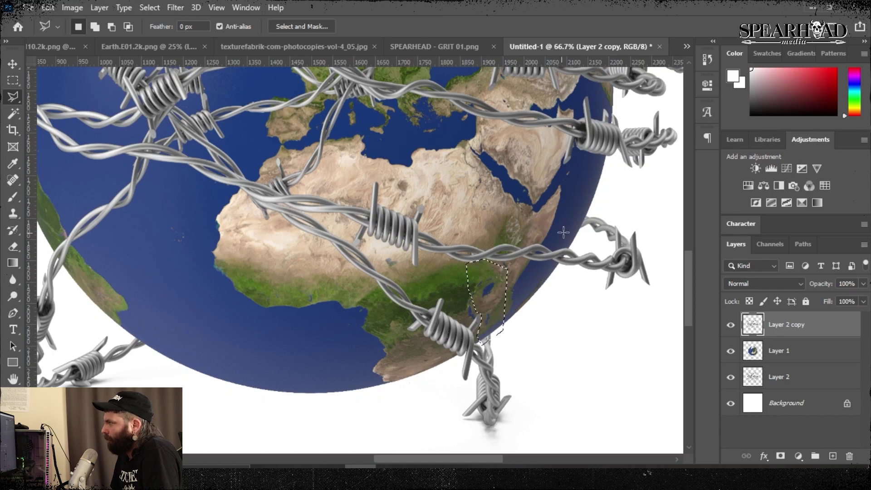
Step: Delete the remaining overlapping wire segments over the Atlantic and western Asia, and clear the selection
scroll(545, 246, up, 3)
scroll(546, 246, left, 3)
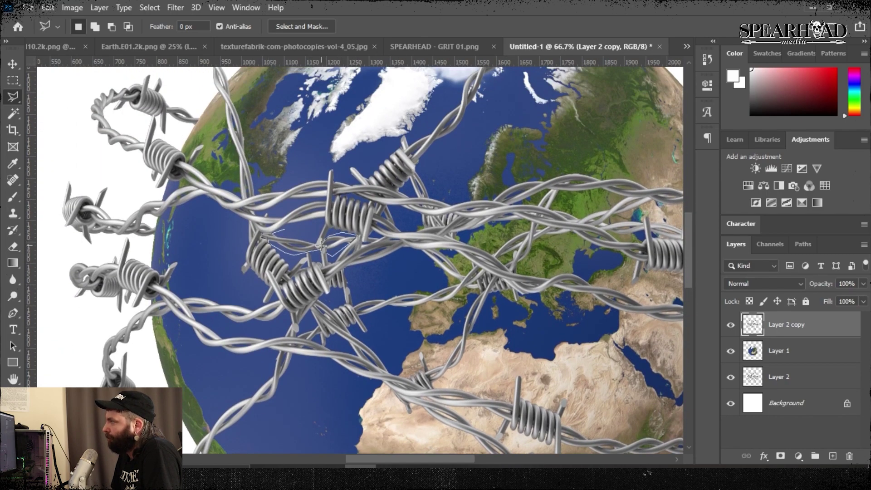
double_click(294, 233)
scroll(521, 255, right, 3)
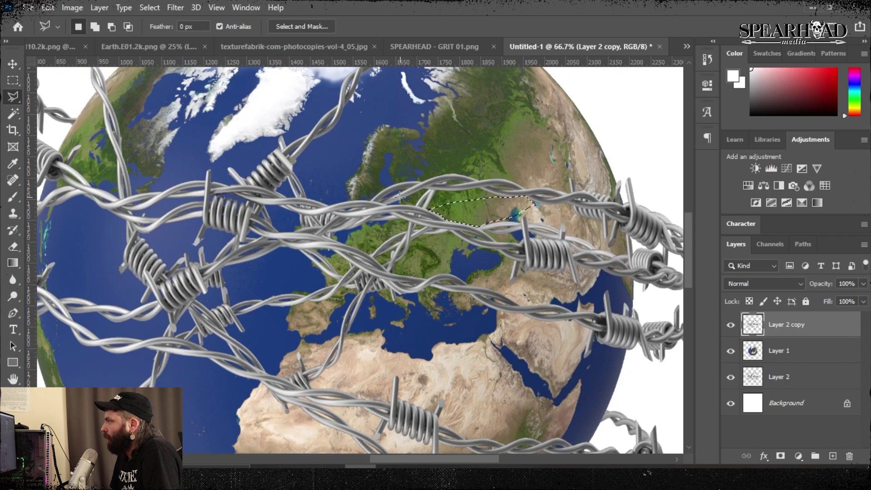
key(ctrl+d)
scroll(472, 215, left, 1)
scroll(435, 208, down, 1)
scroll(326, 193, up, 3)
scroll(363, 192, down, 3)
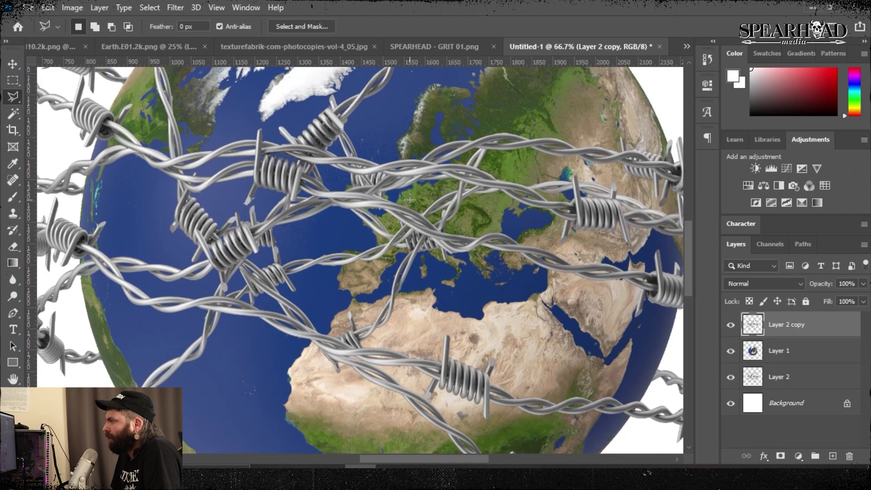
key(ctrl+0)
Step: Save the document as HARDCORE MERCH DESIGN.psd
click(788, 380)
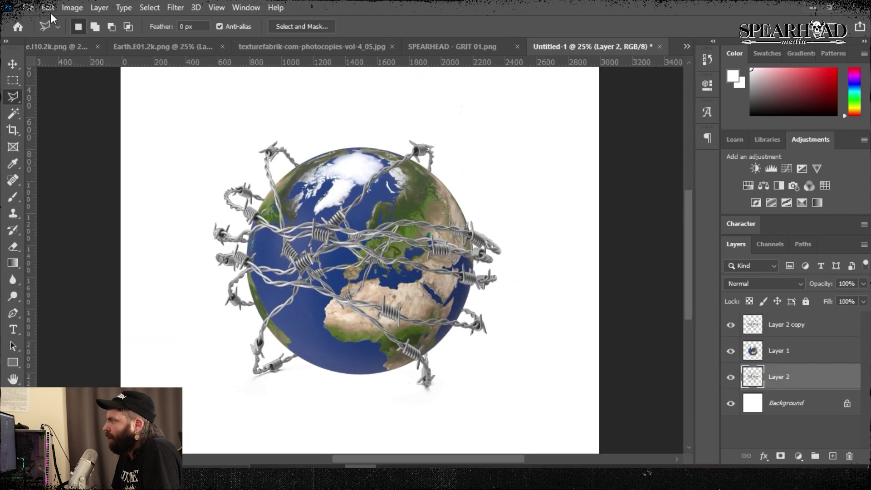
click(28, 8)
click(70, 164)
key(Return)
click(838, 299)
key(ctrl+j)
drag(787, 352, 787, 327)
click(99, 8)
mouse_move(151, 131)
click(292, 158)
click(608, 215)
click(604, 233)
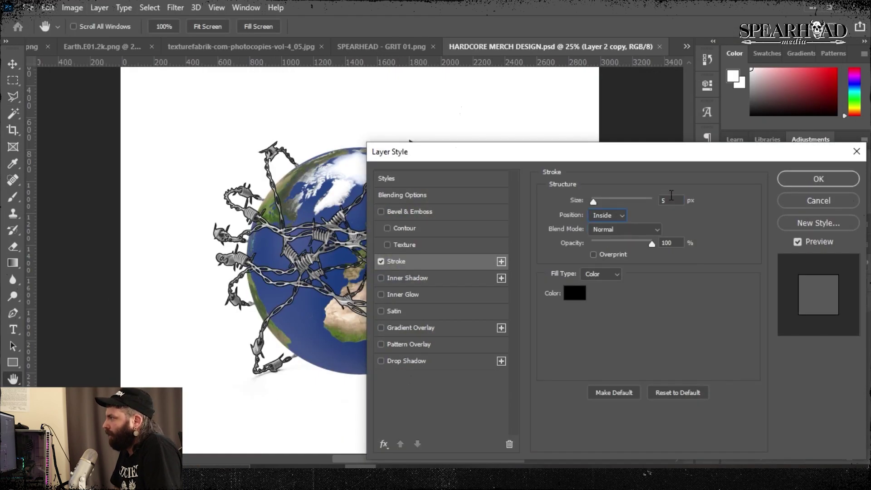
click(818, 200)
Step: Load the outline of Layer 2 copy as a selection and refine its edge with 100% contrast and -58% shift
ctrl+click(750, 327)
click(151, 7)
shift+click(179, 175)
drag(581, 270, 562, 269)
drag(547, 253, 614, 253)
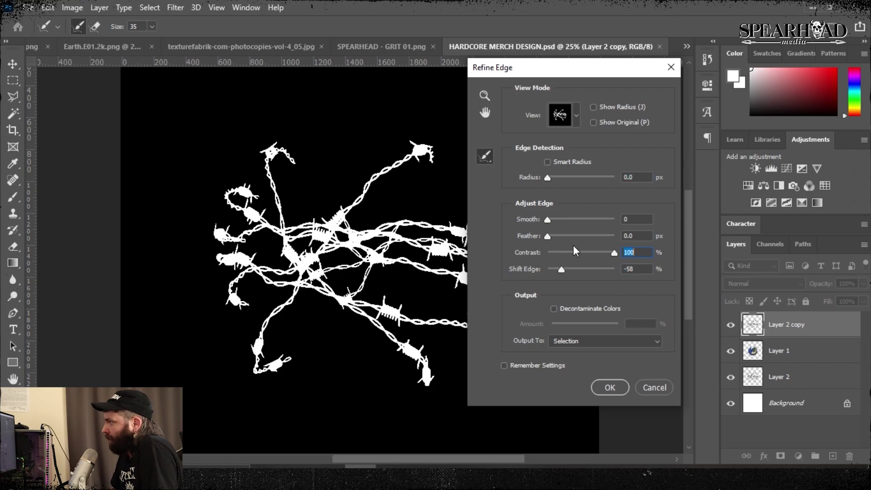
click(610, 388)
Step: Copy the refined wire selection to a new layer and delete Layer 2 copy
key(ctrl+j)
key(ctrl+t)
key(Return)
click(786, 351)
key(Delete)
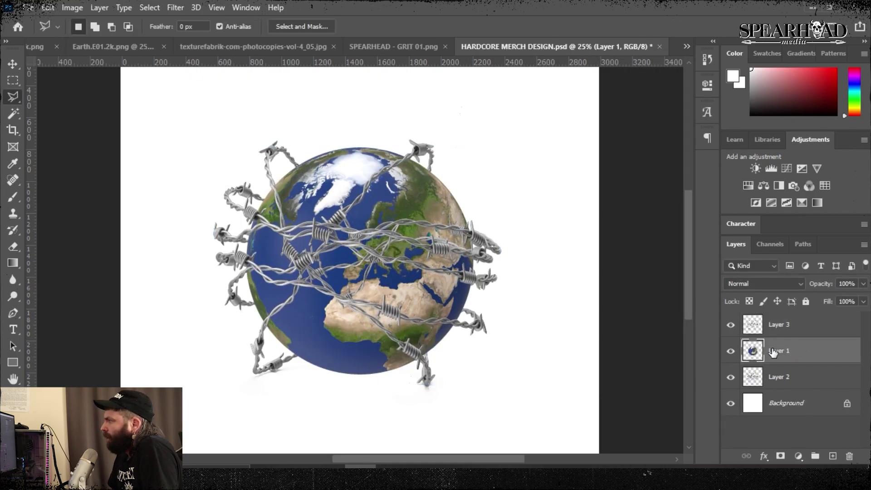
Step: Load the outline of Layer 2 as a selection and refine its edge with 96% contrast and -20% shift
click(778, 377)
ctrl+click(753, 377)
click(150, 7)
shift+click(212, 176)
drag(581, 270, 575, 270)
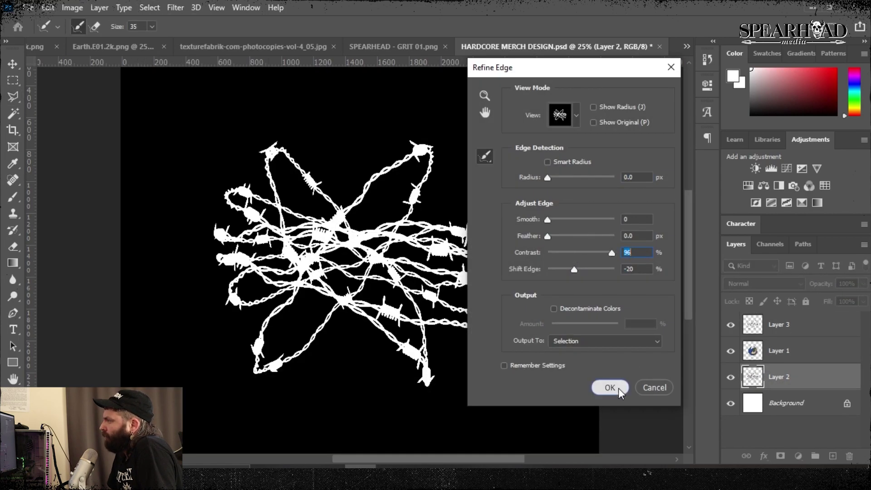
click(618, 389)
Step: Invert the selection, delete the fringe outside the back wires on Layer 2, and deselect
click(14, 81)
right_click(269, 195)
click(295, 212)
key(Delete)
key(ctrl+d)
Step: Add a black stroke to the front wires on Layer 3 and rasterize the layer style
click(775, 330)
click(99, 8)
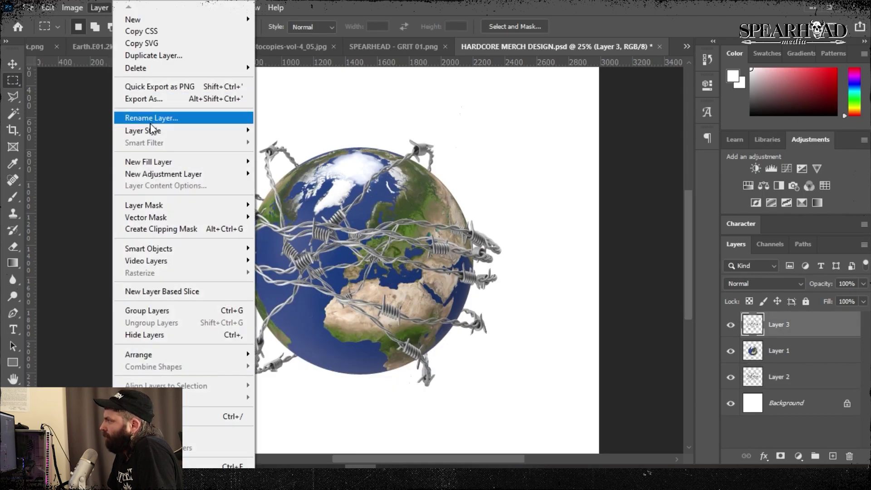
mouse_move(151, 130)
click(283, 158)
key(Return)
right_click(818, 325)
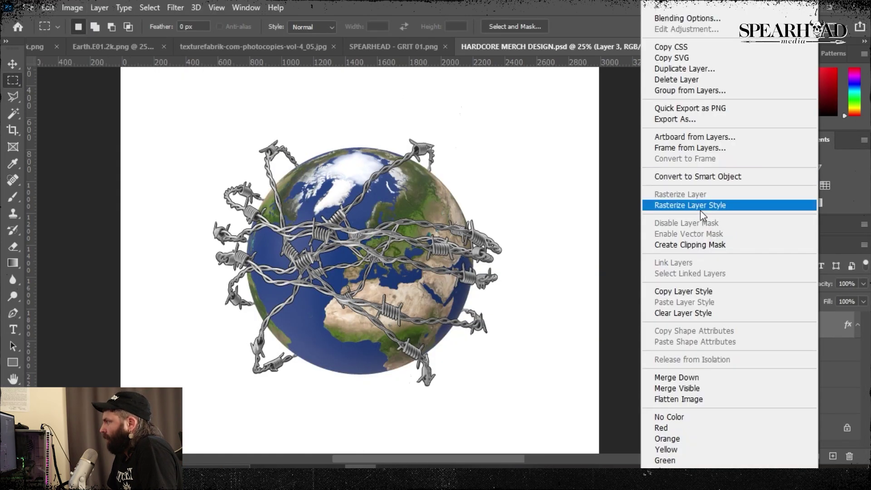
click(701, 205)
Step: Add a black stroke layer style to the back wires on Layer 2
click(787, 377)
click(99, 8)
click(306, 162)
key(Return)
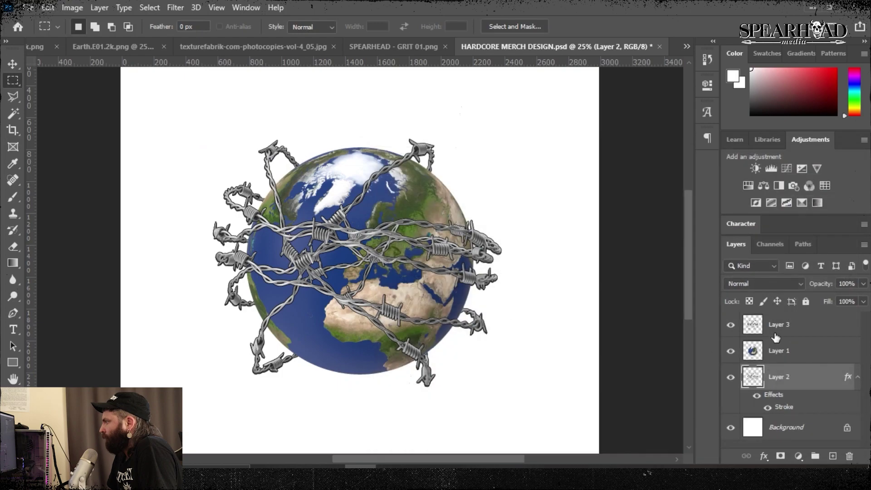
Step: Apply a Brightness/Contrast adjustment to the front wires on Layer 3
click(776, 331)
key(ctrl+plus)
click(14, 247)
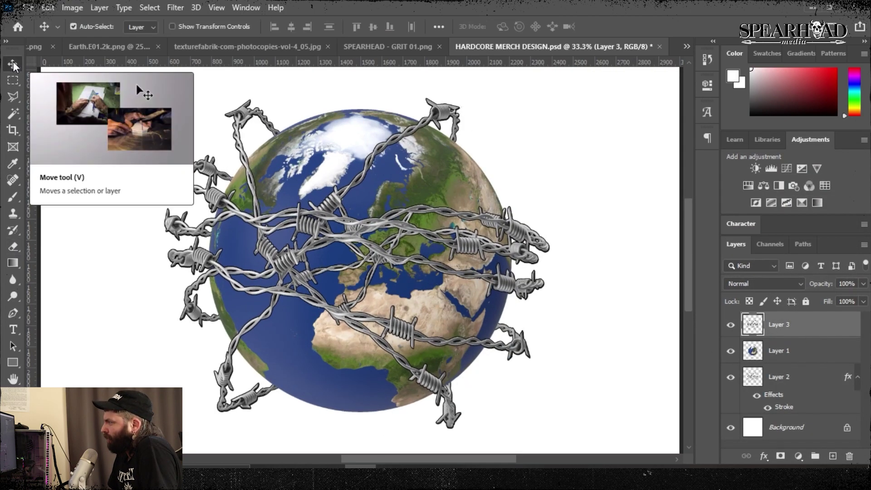
click(72, 7)
mouse_move(93, 38)
click(241, 37)
click(502, 131)
click(72, 7)
click(227, 109)
Step: Add a black stroke layer style to the globe on Layer 1
click(778, 351)
click(99, 7)
mouse_move(144, 130)
click(275, 162)
click(818, 179)
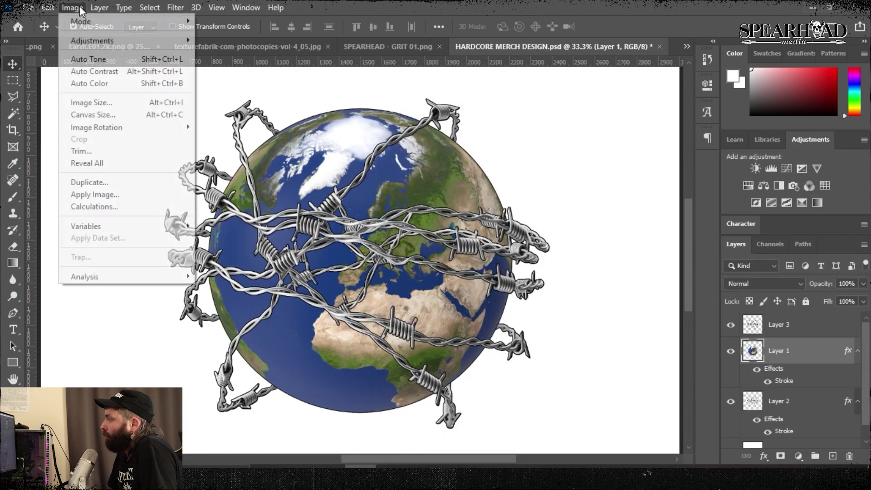
Step: Convert the globe on Layer 1 to black and white
click(78, 7)
click(229, 132)
click(529, 55)
Step: Strengthen the globe's tonal contrast with Levels and compare the result with the previous state
click(73, 8)
mouse_move(95, 39)
click(230, 53)
drag(622, 369, 605, 369)
drag(460, 368, 491, 368)
drag(548, 368, 540, 367)
mouse_move(605, 368)
mouse_down()
mouse_move(592, 366)
mouse_move(599, 367)
mouse_up()
click(684, 251)
key(ctrl+z)
key(ctrl+shift+z)
key(ctrl+minus)
key(ctrl+minus)
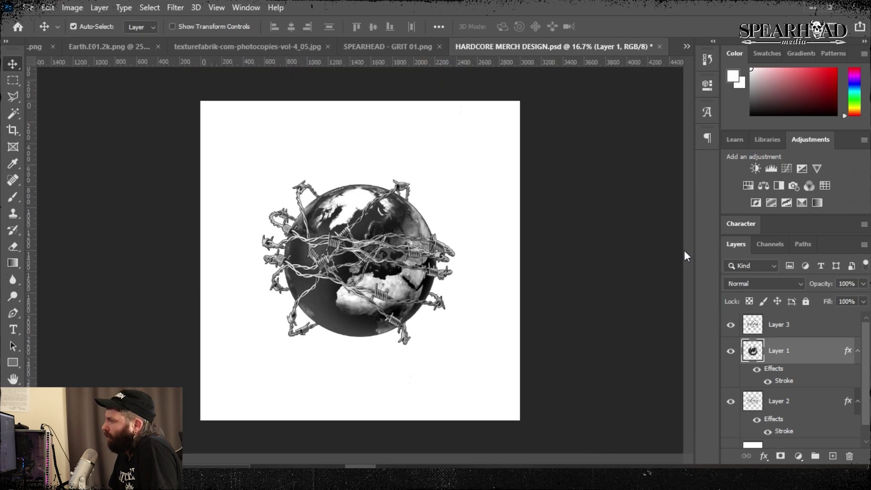
key(ctrl+plus)
Step: Convert the back wires on Layer 2 to black and white and lower their brightness
click(779, 404)
click(73, 8)
mouse_move(94, 39)
click(252, 131)
click(72, 8)
click(233, 39)
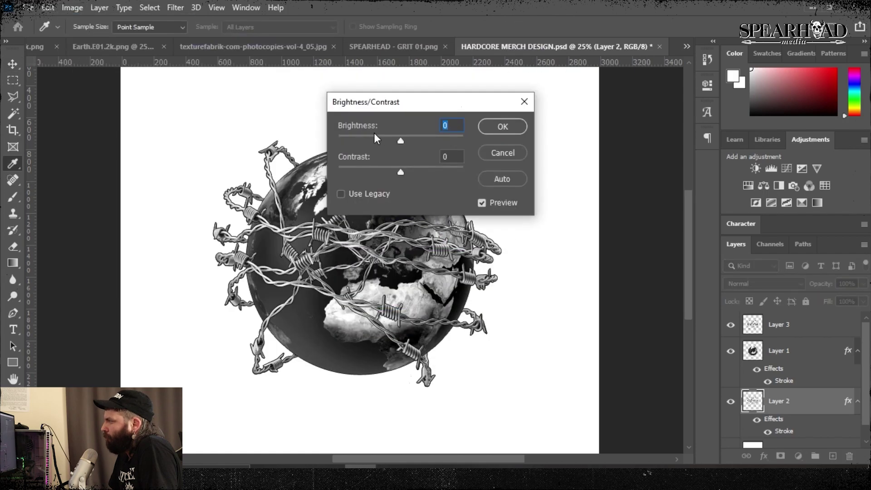
drag(386, 135, 380, 136)
click(502, 127)
click(73, 7)
click(233, 39)
click(503, 153)
Step: Set the front barbed wires on Layer 3 to brightness -14 and contrast 100
double_click(805, 327)
click(73, 7)
click(802, 201)
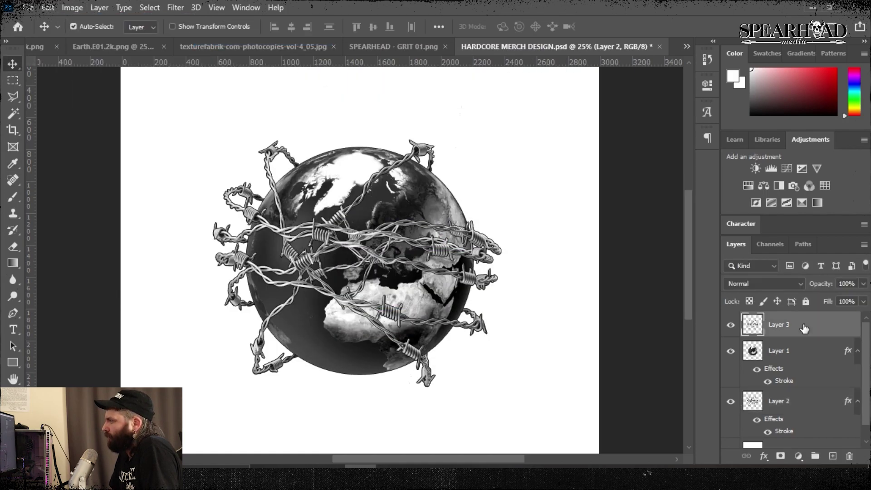
click(72, 7)
mouse_move(86, 38)
click(234, 39)
drag(401, 170, 465, 168)
drag(400, 138, 396, 139)
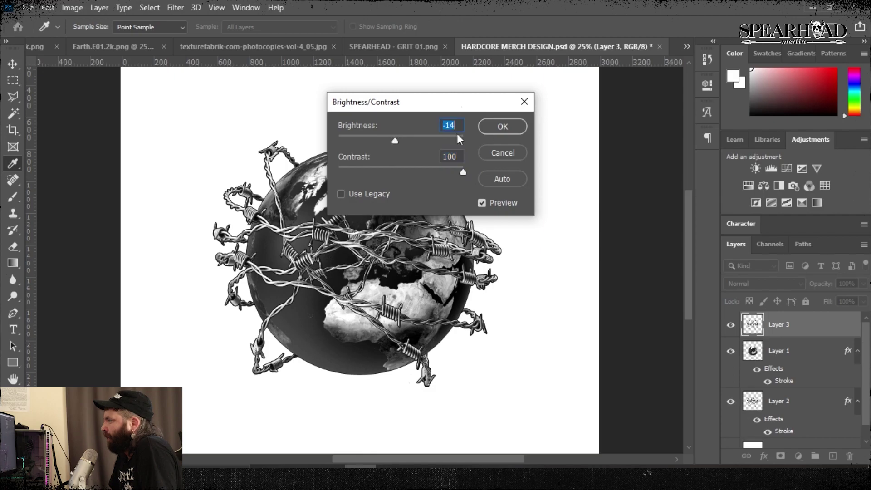
click(503, 126)
Step: Add the black text "EARTH EARTH EARTH" in Eurostile Extended Bold below the globe
scroll(578, 244, up, 1)
scroll(583, 247, down, 3)
key(t)
click(358, 351)
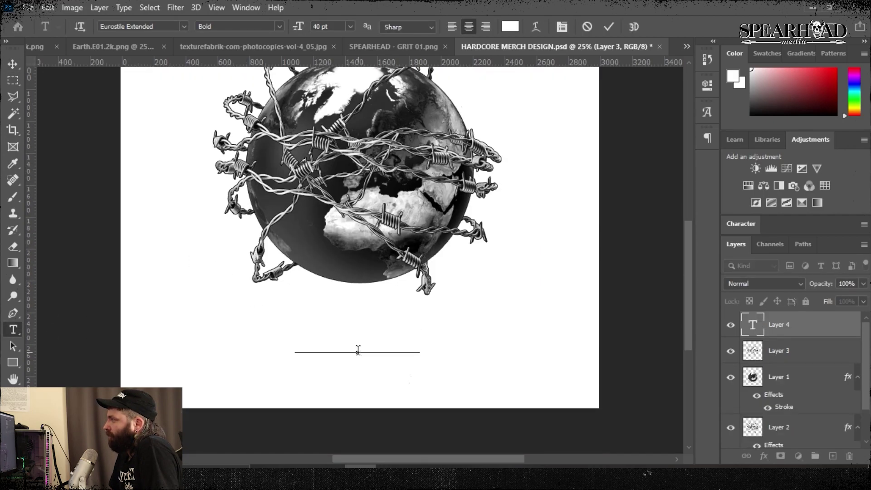
double_click(364, 347)
click(505, 28)
drag(545, 217, 431, 350)
click(823, 125)
click(367, 344)
text(E)
click(489, 344)
text(EARTH)
Step: Set the EARTH text size to 45 pt and move the line up across the middle of the globe
key(ctrl+a)
click(336, 27)
text(45)
key(Return)
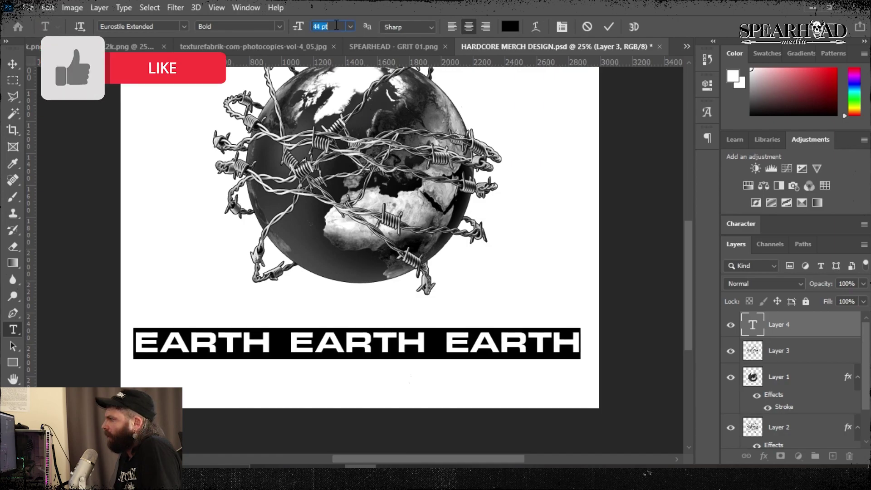
click(12, 64)
drag(405, 339, 408, 155)
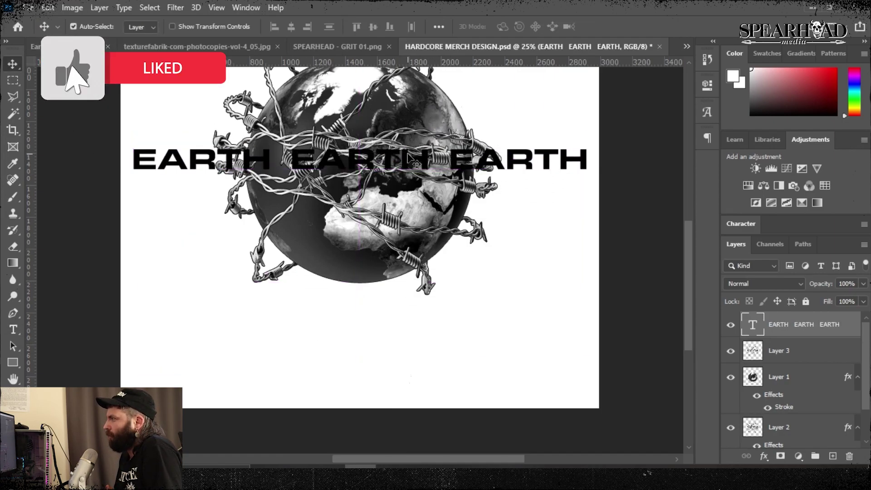
Step: Merge the globe and both wire layers into one layer, and hide the EARTH text and the Background
click(779, 351)
shift+click(785, 433)
right_click(785, 431)
click(735, 390)
click(730, 377)
click(730, 325)
scroll(408, 204, up, 2)
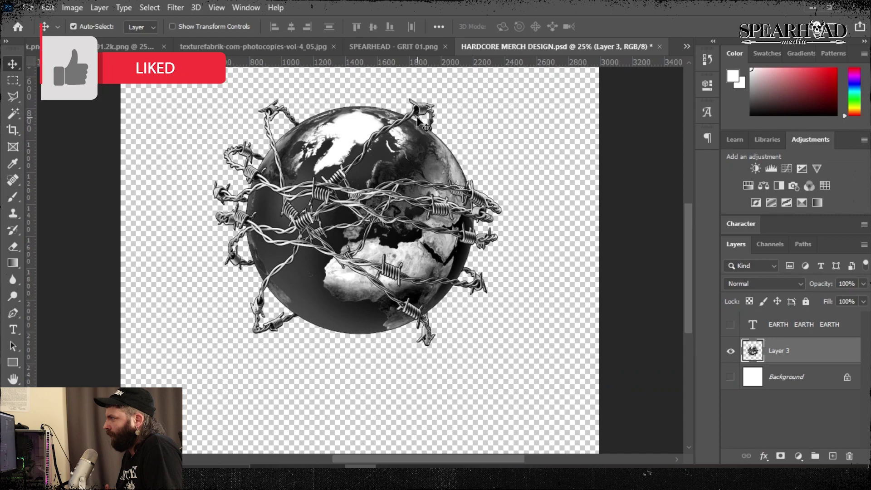
Step: Save the isolated globe as a PNG named HARDCORE MERCH DESIGN GLOBE
click(28, 8)
click(66, 157)
key(End)
text(GLOBE)
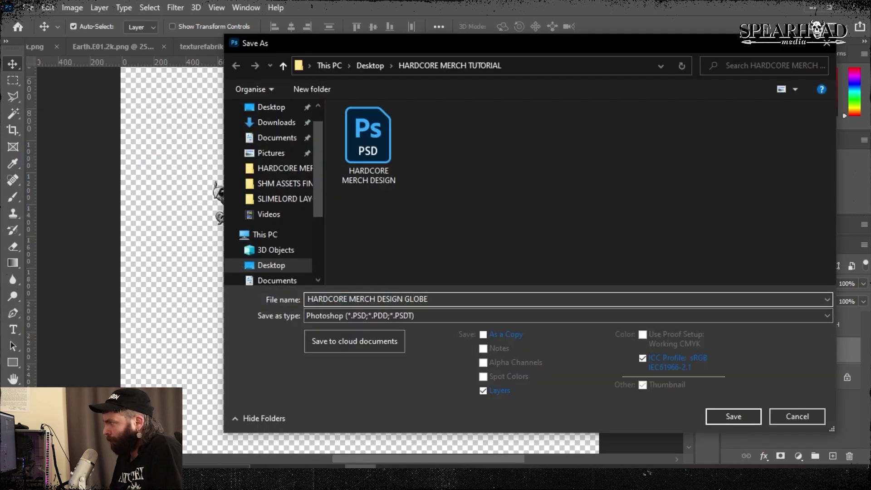
click(349, 320)
click(357, 268)
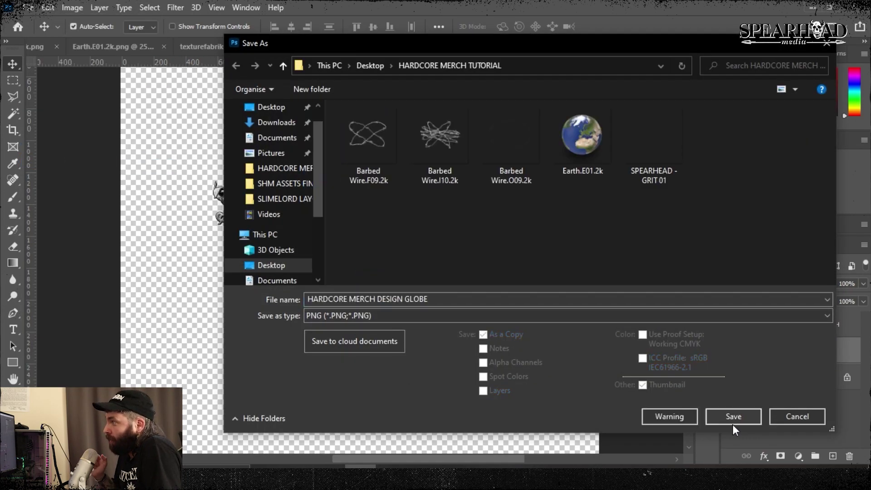
click(733, 422)
click(810, 282)
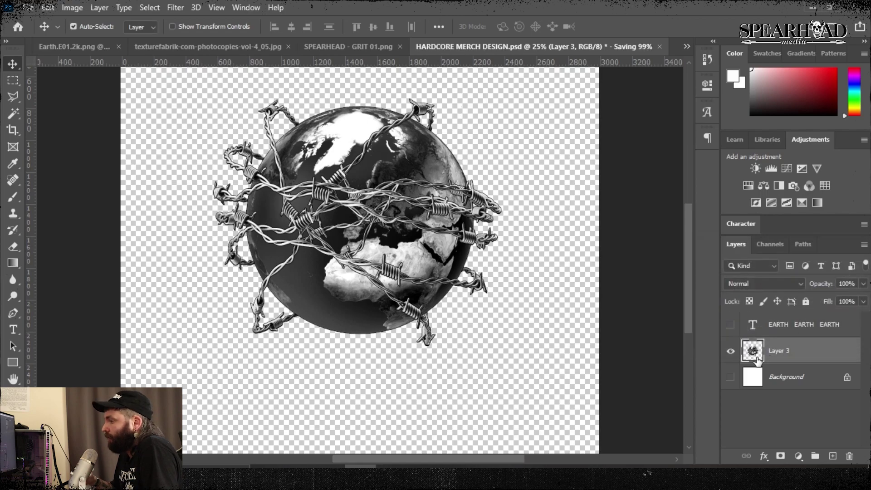
Step: Show the EARTH text and Background instead of the globe, and turn the white Background black
click(731, 351)
click(730, 377)
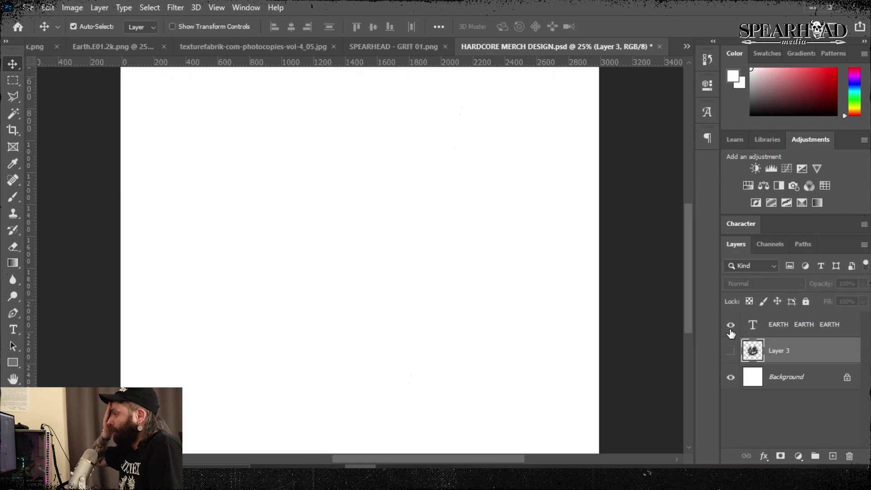
click(456, 145)
click(72, 8)
mouse_move(88, 37)
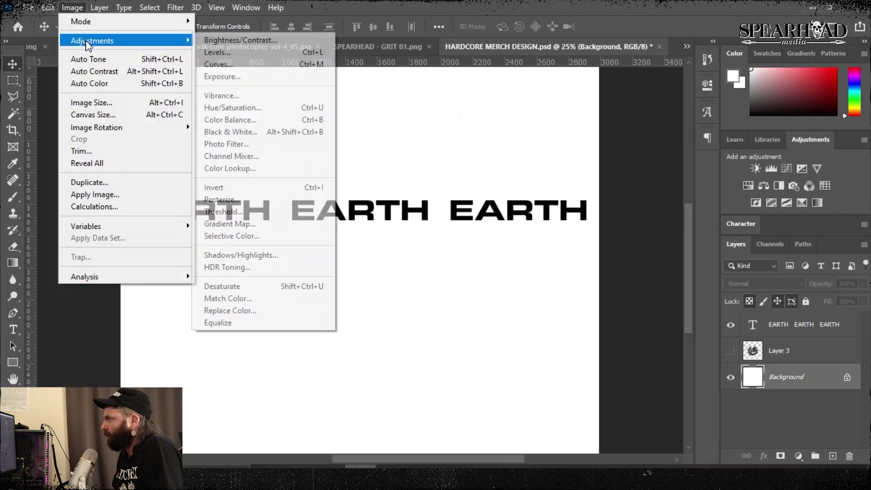
click(234, 241)
Step: Change the EARTH text colour to white and rasterize its layer
click(778, 331)
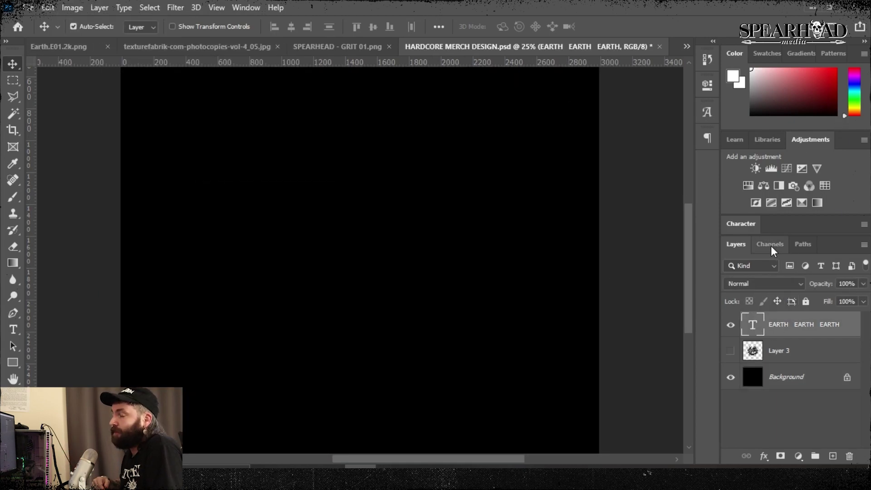
click(733, 223)
click(830, 387)
drag(629, 219, 530, 128)
click(823, 126)
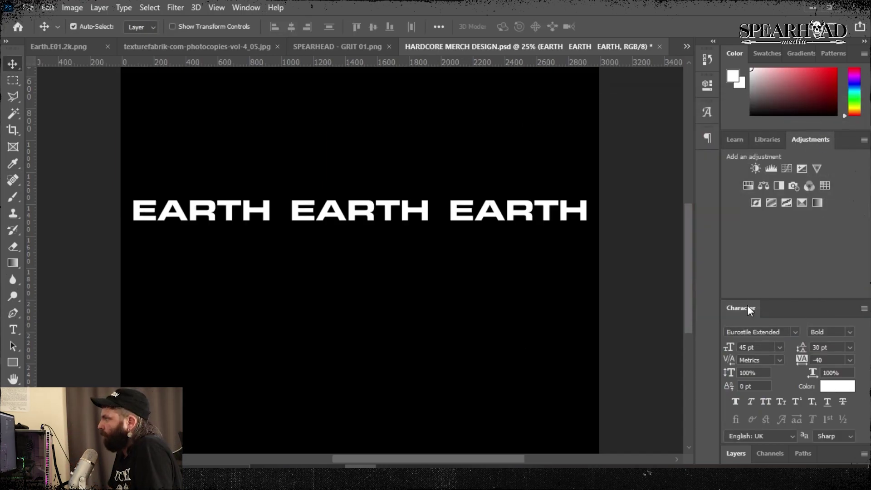
click(735, 454)
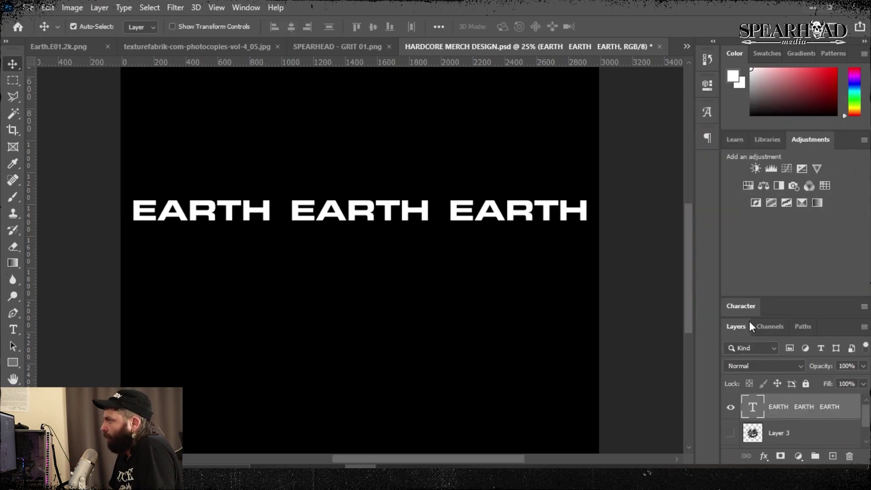
drag(747, 298, 752, 213)
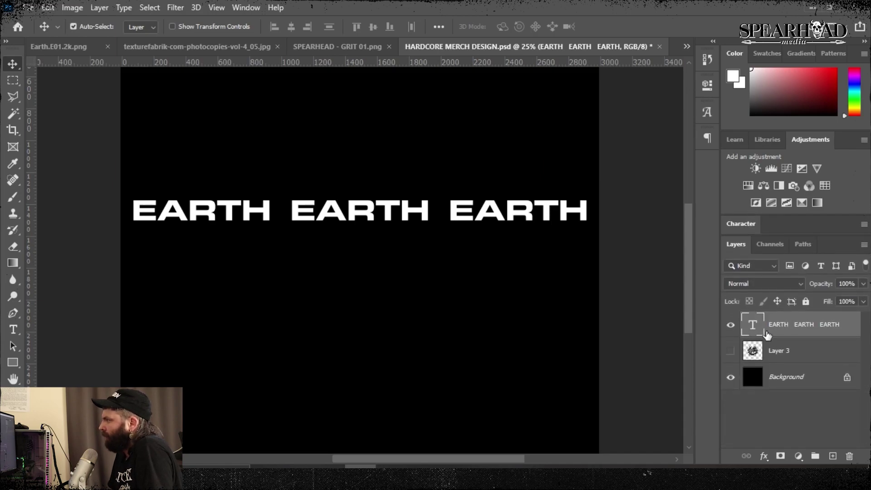
key(ctrl+minus)
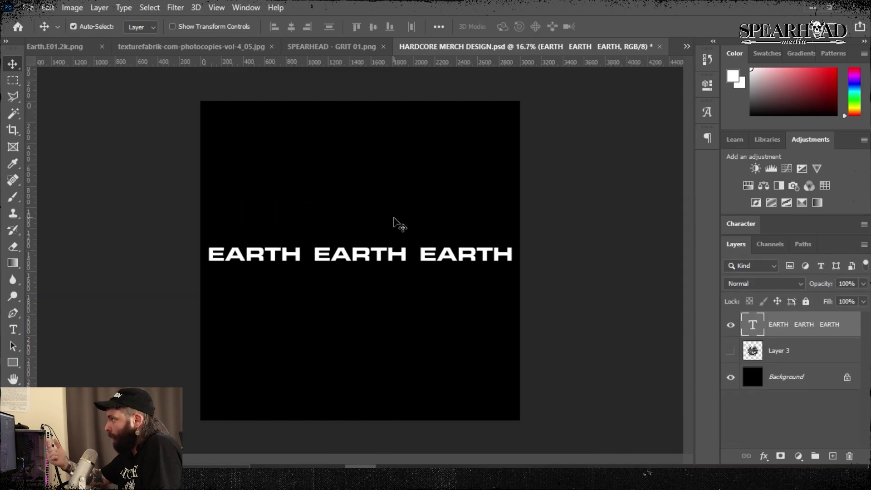
right_click(807, 335)
click(714, 209)
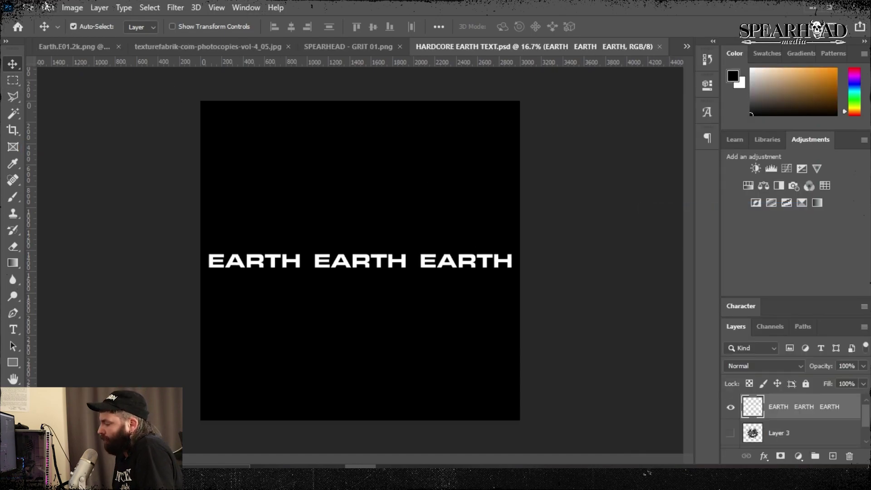
Step: Create a new 3000 x 3000 px document at 300 ppi
click(28, 7)
click(45, 20)
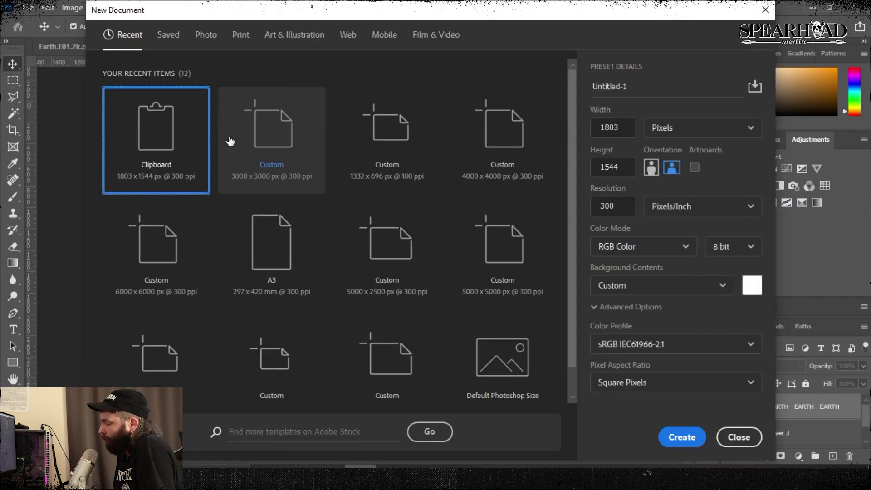
double_click(230, 140)
Step: Create a 3D mesh from the background layer with the Sphere preset
click(175, 7)
mouse_move(196, 7)
mouse_move(229, 130)
mouse_move(375, 159)
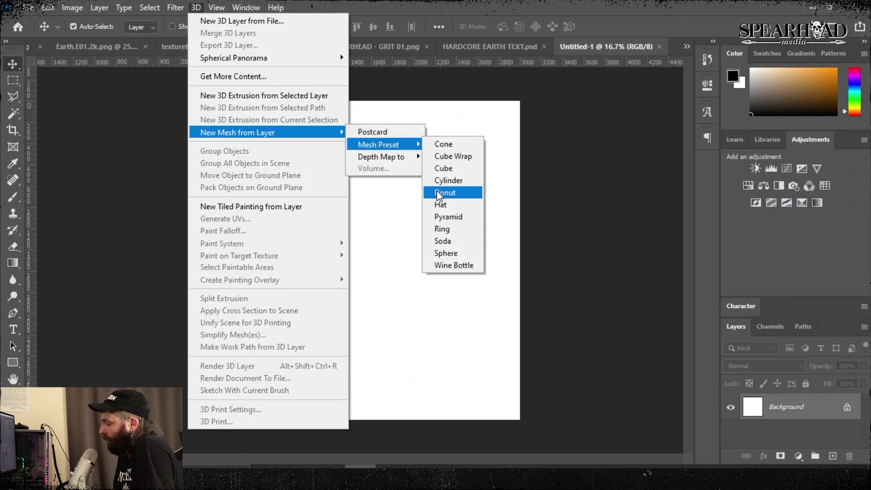
click(437, 190)
click(411, 190)
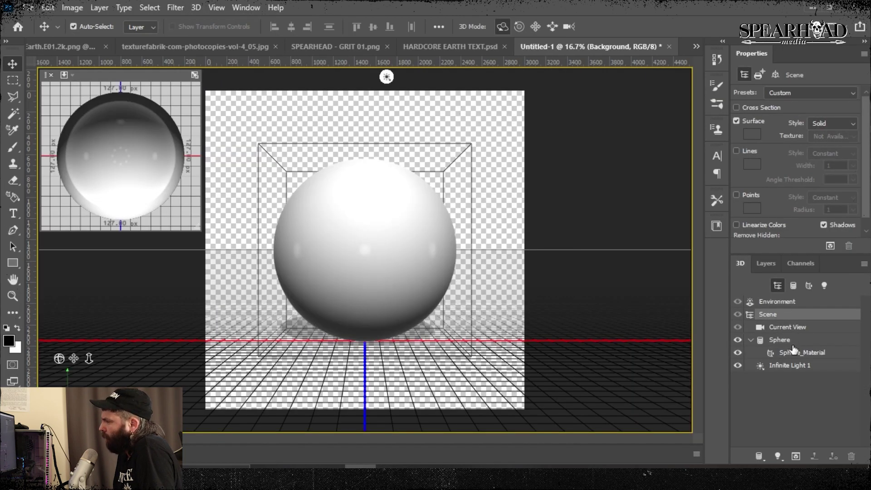
Step: Set the sphere material's glow to 13% and load the EARTH text file as its opacity texture
double_click(794, 350)
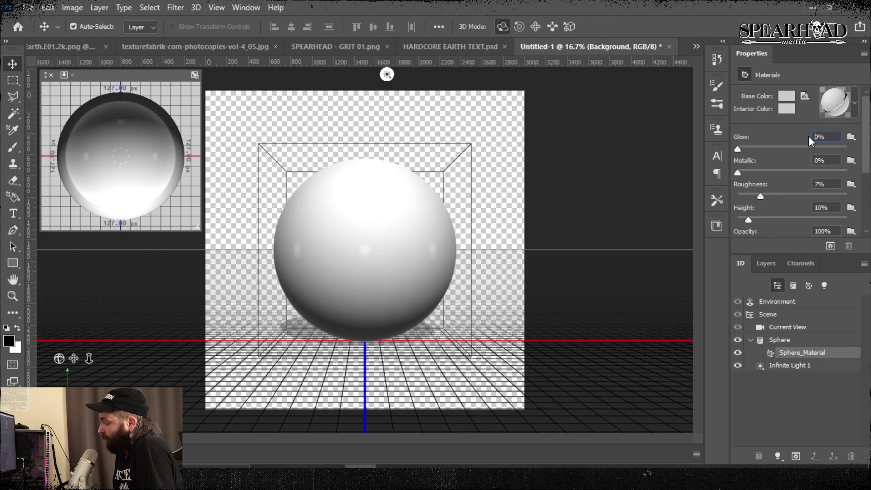
text(13)
key(Return)
drag(866, 151, 866, 186)
click(851, 163)
click(772, 180)
click(630, 171)
click(725, 365)
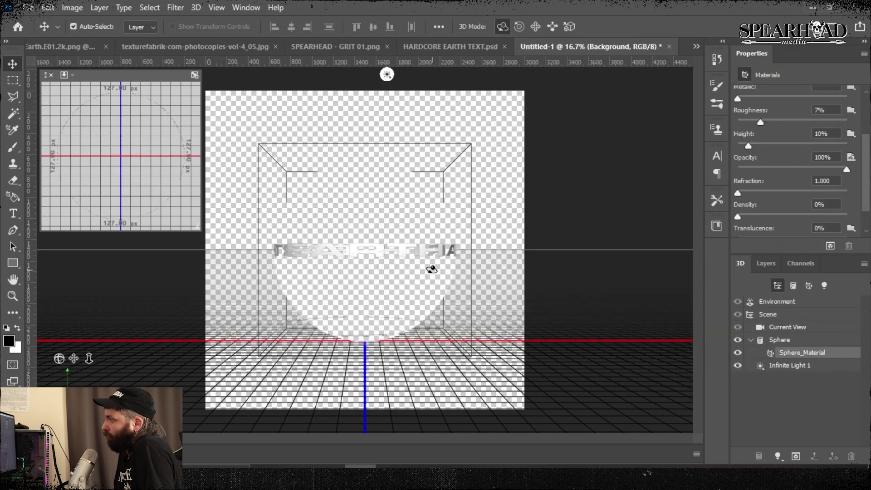
Step: Rotate the sphere so the EARTH text forms a tilted ring with its front and back showing, and turn off Cast Shadows
click(396, 257)
drag(381, 266, 481, 290)
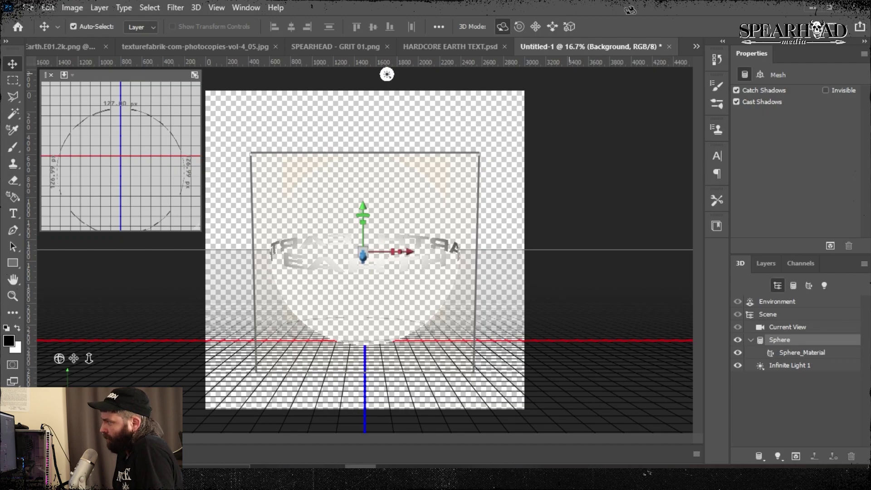
key(ctrl+plus)
key(ctrl+plus)
key(ctrl+plus)
key(ctrl+minus)
key(ctrl+minus)
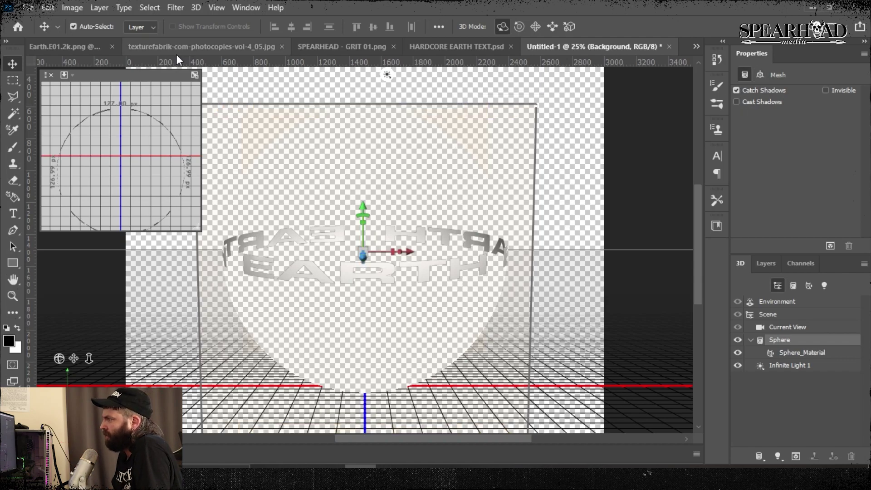
Step: Save the 3D text ring as a large-file-size PNG named HARDCORE EARTH TEXT 3D
click(28, 7)
click(58, 164)
click(372, 177)
click(394, 299)
text(3D)
click(397, 316)
click(396, 267)
click(733, 417)
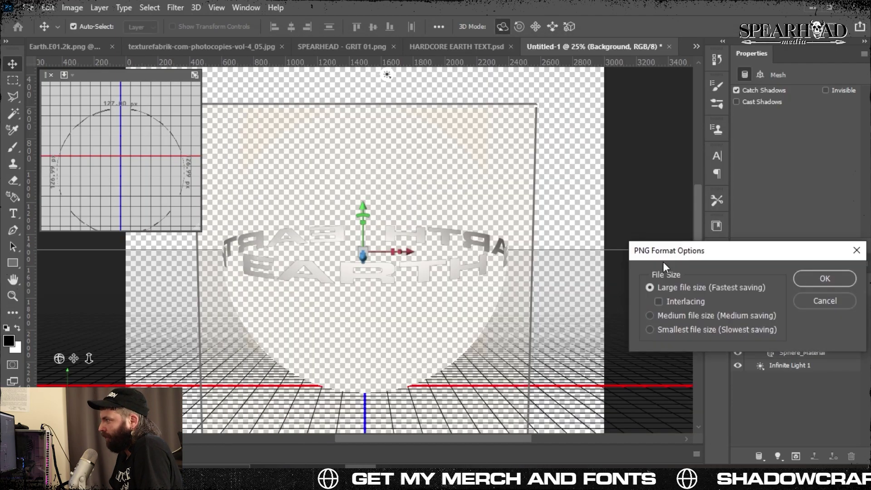
click(815, 276)
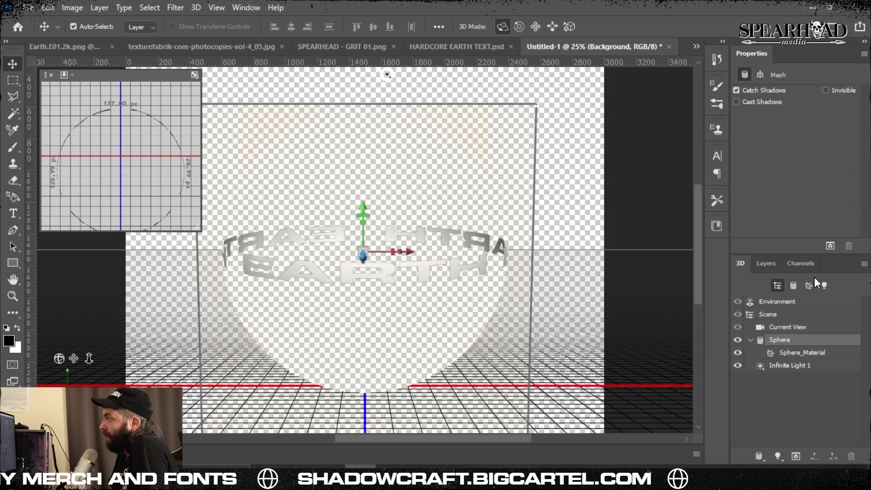
Step: Close the untitled 3D document without saving and restore the earlier workspace layout with an enlarged layer list
click(669, 46)
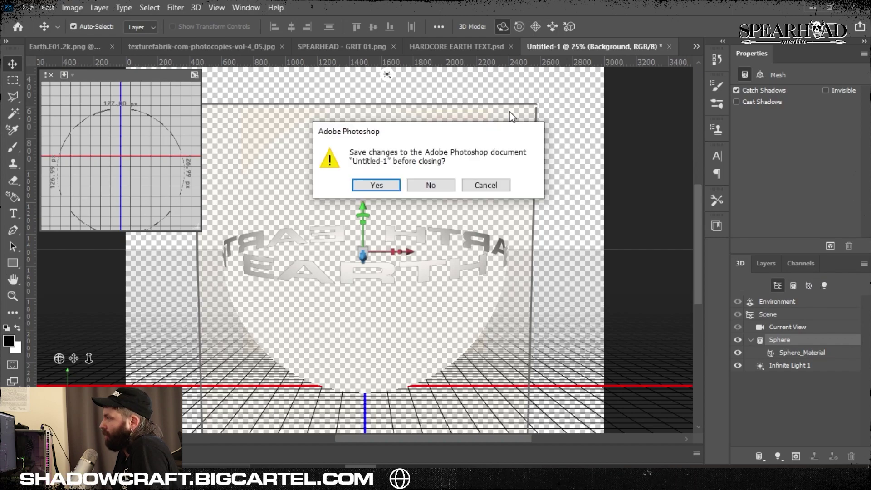
click(435, 183)
click(246, 7)
mouse_move(327, 26)
click(535, 25)
drag(765, 295, 770, 224)
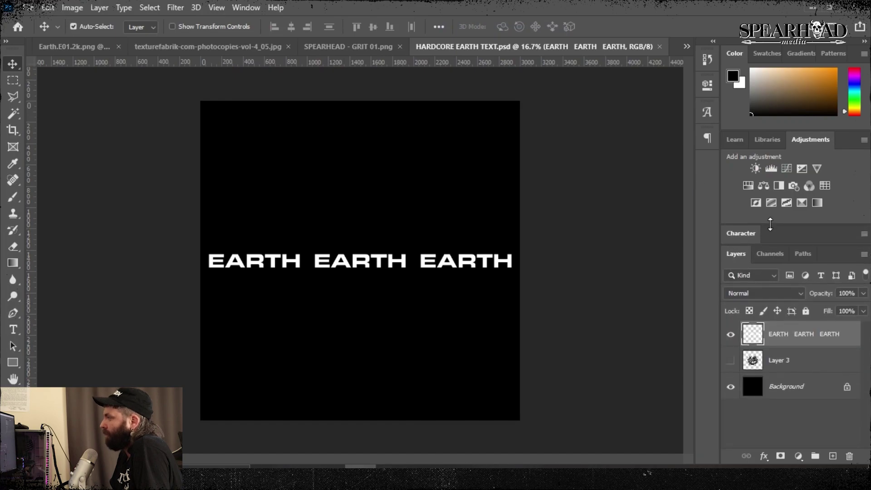
Step: Show the globe instead of the flat EARTH text, and paste in the artwork copied from the HARDCORE EARTH TEXT 3D file
click(729, 336)
click(731, 360)
click(28, 7)
click(38, 26)
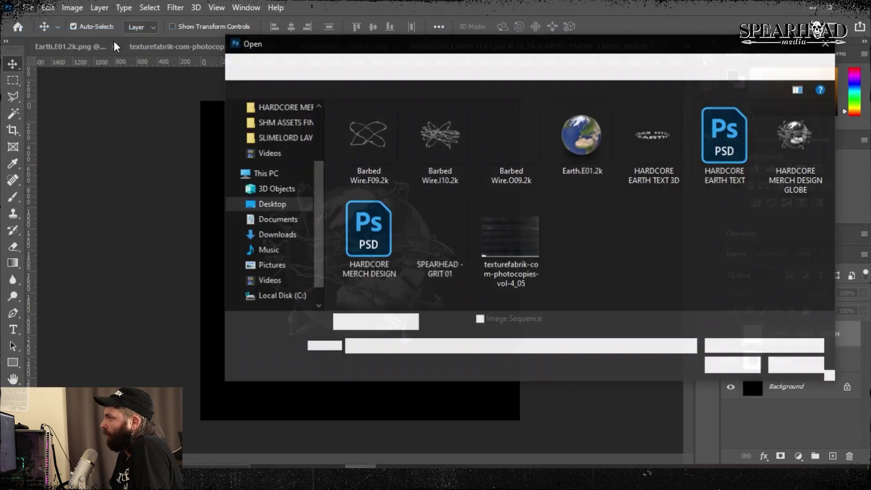
double_click(657, 144)
ctrl+click(753, 336)
key(ctrl+c)
click(397, 47)
key(ctrl+v)
Step: Move the 3D EARTH text down to the globe's base and place its layer behind the globe layer
key(ctrl+t)
drag(364, 266, 365, 371)
key(Return)
drag(779, 335, 780, 392)
Step: Nudge the 3D EARTH text upward in eleven large increments so it sits closer to the globe
key(ctrl+t)
key(shift+Up)
key(shift+Up)
key(shift+Up)
key(shift+Up)
key(shift+Up)
key(shift+Up)
key(shift+Up)
key(shift+Up)
key(shift+Up)
key(shift+Up)
key(shift+Up)
key(Return)
Step: Move the globe and the 3D EARTH text together slightly lower on the canvas and check the placement
shift+click(780, 360)
key(ctrl+t)
drag(383, 239, 384, 262)
key(Return)
key(ctrl+plus)
key(ctrl+plus)
key(ctrl+minus)
key(ctrl+minus)
Step: Scale the 3D EARTH text on Layer 4 down slightly and fine-tune its position beneath the globe
key(t)
click(806, 384)
key(ctrl+t)
drag(359, 354, 360, 349)
key(shift+Down)
key(Return)
key(ctrl+t)
drag(456, 385, 445, 384)
drag(417, 374, 421, 375)
key(Return)
Step: Add a white "DecrepT" title in the Canterbury font above the globe, on its own layer over Layer 3
key(alt+bracketright)
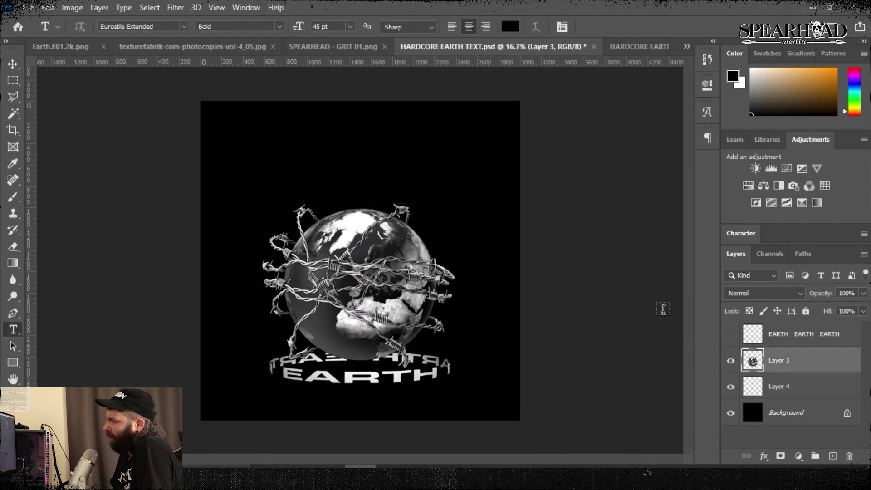
click(362, 164)
key(BackSpace)
key(ctrl+a)
click(510, 27)
drag(549, 146, 488, 32)
click(823, 125)
click(184, 27)
click(154, 78)
text(ecrep)
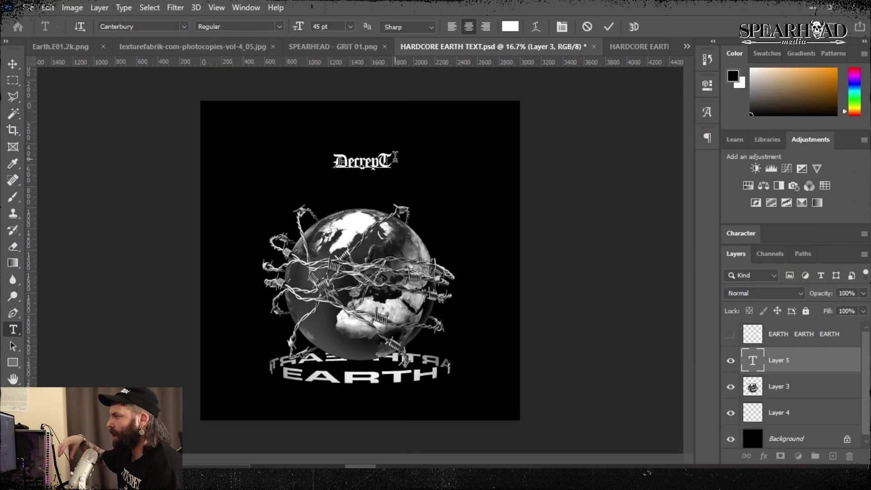
Step: Enlarge the title text to 165 pt, restoring the lettering if it gets overwritten
click(342, 27)
key(shift+Up)
key(shift+Up)
key(shift+Up)
key(shift+Up)
key(shift+Up)
key(shift+Up)
key(shift+Up)
key(shift+Up)
key(shift+Up)
key(shift+Up)
key(shift+Up)
key(shift+Up)
key(shift+Up)
key(shift+Down)
key(Return)
key(Return)
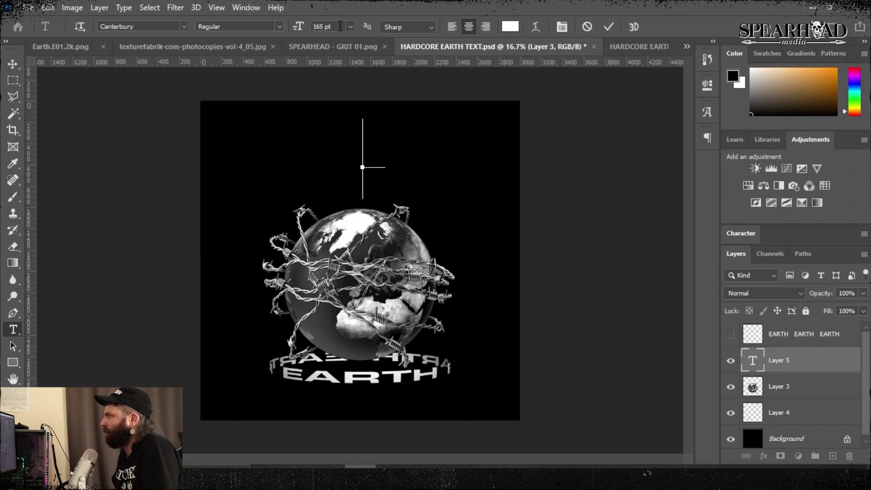
key(ctrl+z)
key(ctrl+a)
Step: Complete the title so it reads DecrepiT and rasterize its text layer
click(757, 233)
click(438, 134)
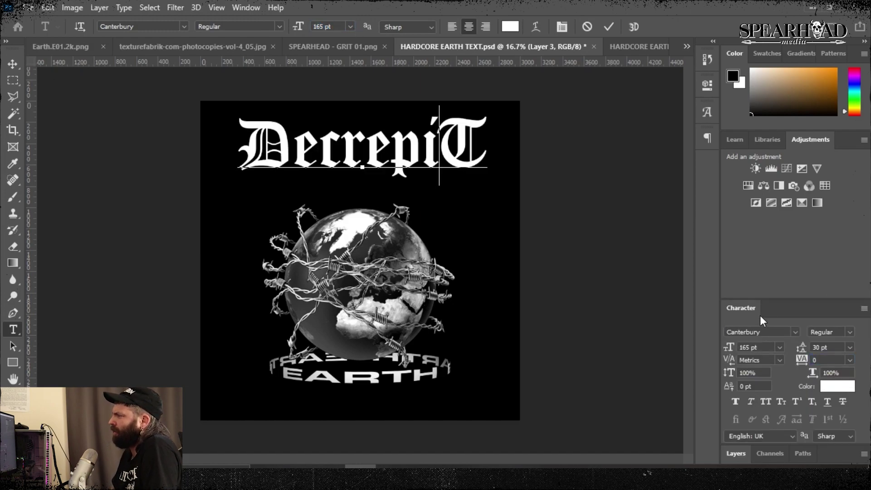
double_click(744, 309)
drag(772, 298, 773, 224)
right_click(794, 361)
click(726, 208)
Step: Select the mark above the title's letter i with the Polygonal Lasso and remove it
key(ctrl+plus)
key(ctrl+plus)
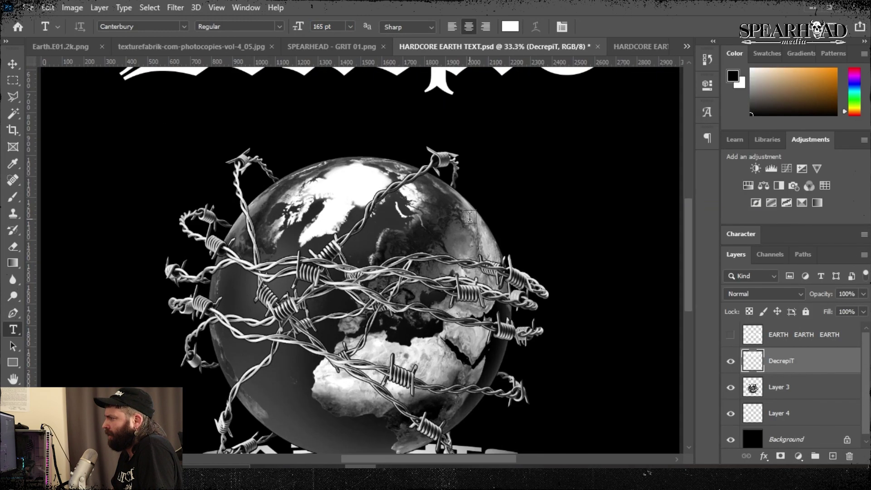
scroll(297, 176, up, 4)
click(13, 97)
click(518, 105)
click(496, 120)
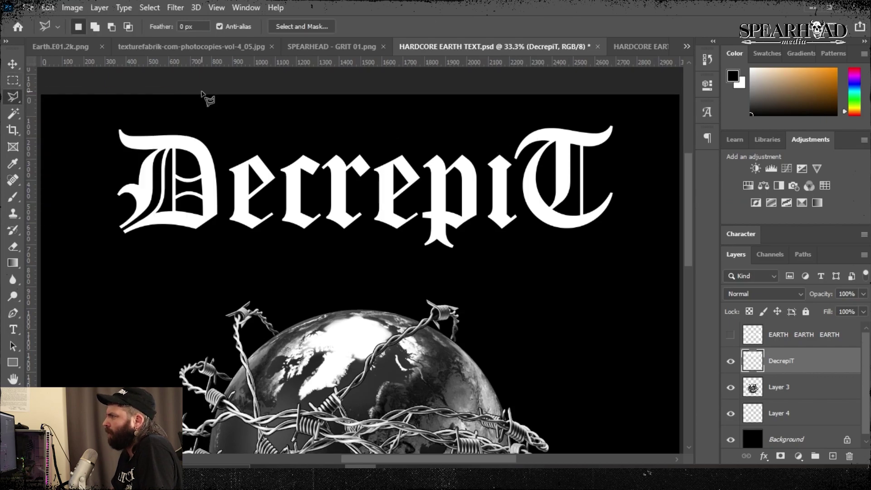
Step: Copy the title's final T onto a new layer, flip it horizontally and place it over the initial D
key(w)
key(ctrl+shift+alt+n)
click(47, 7)
mouse_move(116, 297)
click(288, 284)
key(ctrl+t)
drag(577, 182, 192, 182)
key(shift+Left)
key(Return)
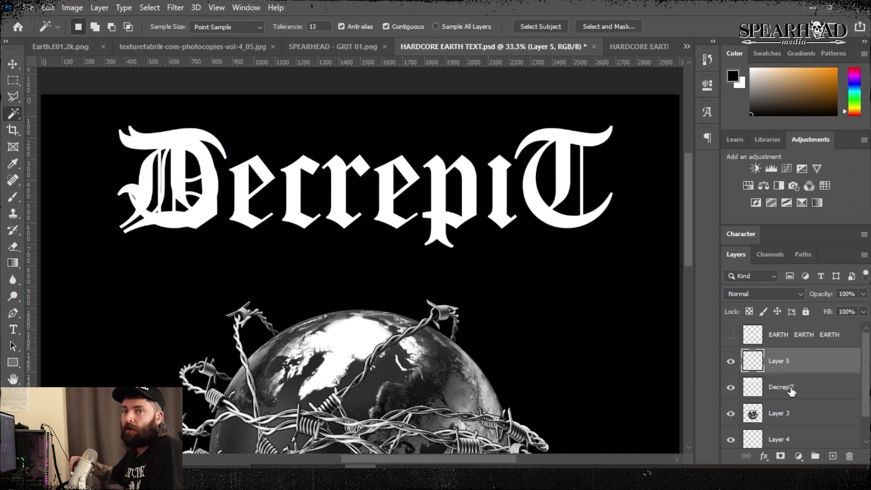
Step: Lasso the original D on the DecrepiT layer and delete the part showing behind the mirrored T
click(791, 388)
click(13, 98)
click(93, 97)
click(218, 128)
click(126, 259)
click(84, 226)
click(93, 97)
key(Delete)
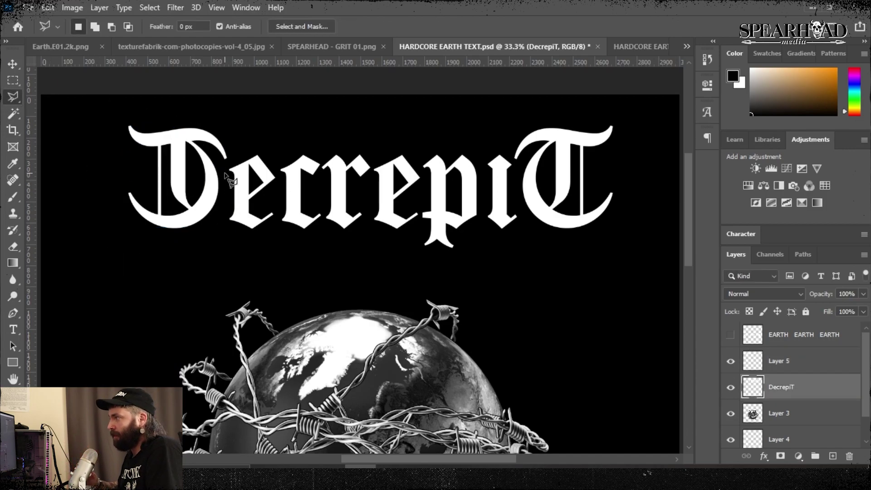
Step: Outline the mirrored T's flourish next to the letter e and cut it away on Layer 5
scroll(263, 204, up, 3)
drag(249, 223, 386, 284)
drag(222, 191, 351, 251)
click(351, 251)
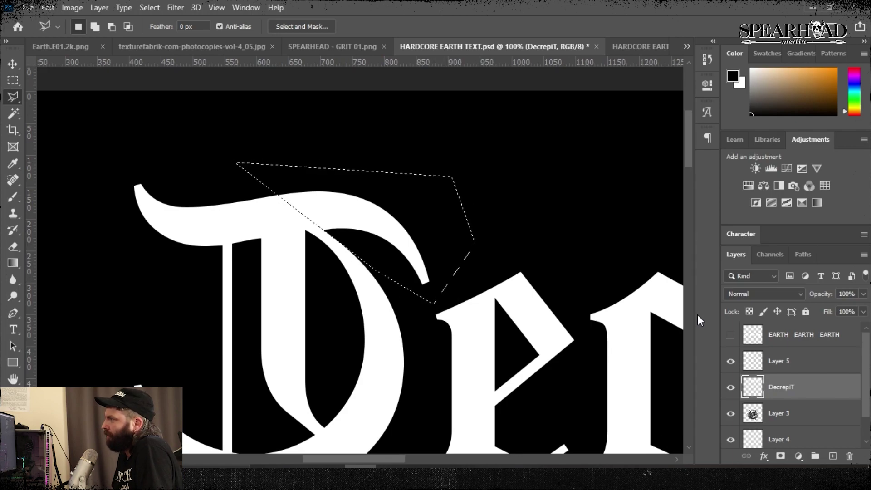
click(824, 369)
Step: Merge Layer 5 with the DecrepiT layer and centre the combined title horizontally above the globe
key(ctrl+0)
shift+click(809, 384)
right_click(808, 384)
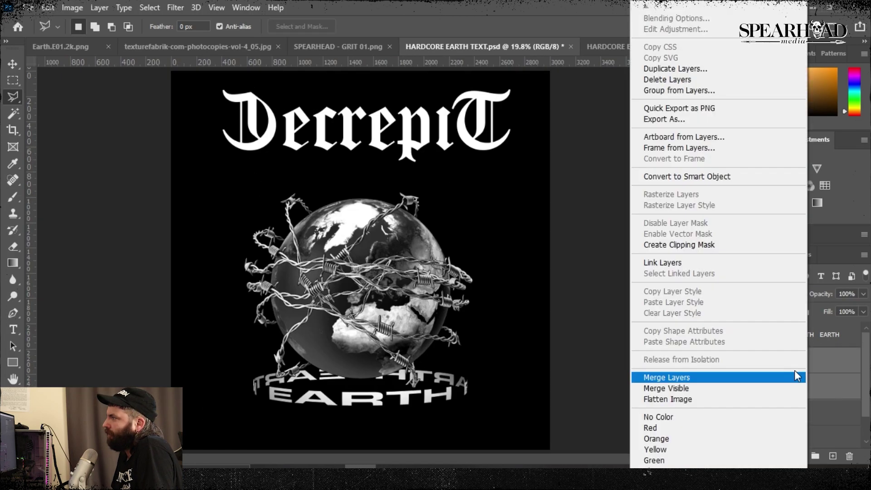
click(699, 377)
key(ctrl+t)
drag(439, 146, 405, 126)
double_click(431, 147)
key(Escape)
key(ctrl+t)
key(Return)
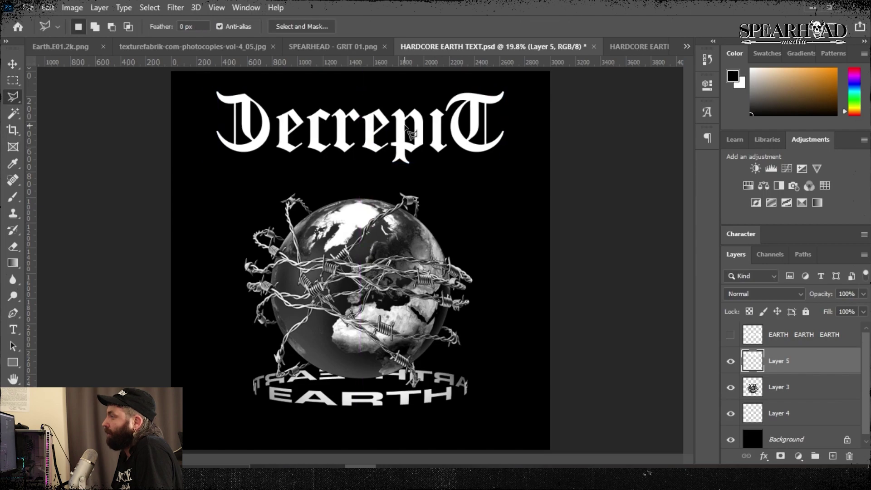
Step: Duplicate the merged title layer and apply a preset warp to the copy
right_click(797, 362)
click(708, 68)
key(Return)
click(47, 8)
mouse_move(96, 298)
click(247, 174)
click(306, 26)
click(306, 71)
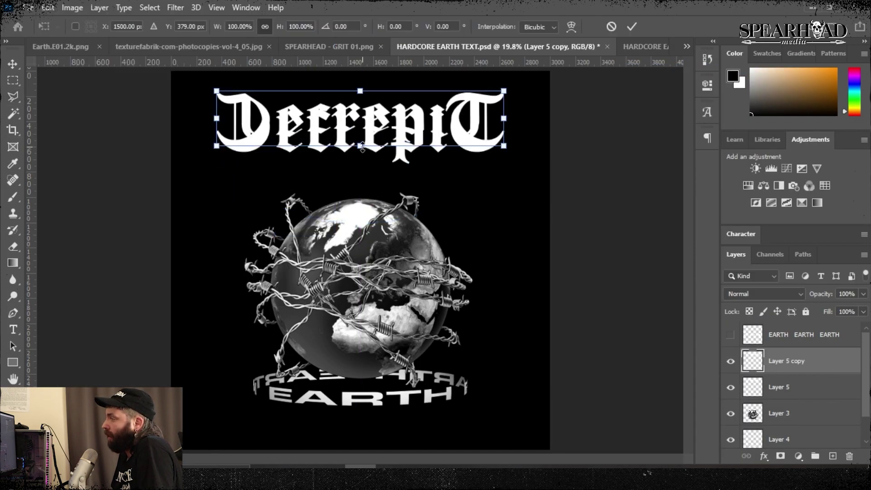
key(Return)
Step: Narrow the upper edge of the warped title copy with a Perspective transform and reduce its height slightly
click(47, 7)
mouse_move(97, 297)
click(248, 154)
drag(217, 91, 231, 91)
key(Return)
key(ctrl+t)
drag(360, 91, 361, 95)
key(Return)
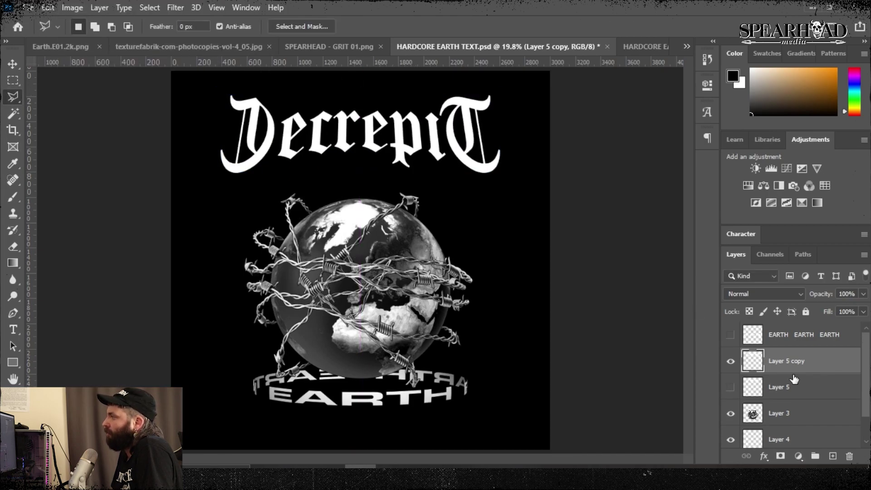
Step: Save the document as a new PSD named HARDCORE MERCH DESIGN BW in the HARDCORE MERCH TUTORIAL folder
click(28, 7)
click(50, 169)
click(439, 146)
click(431, 298)
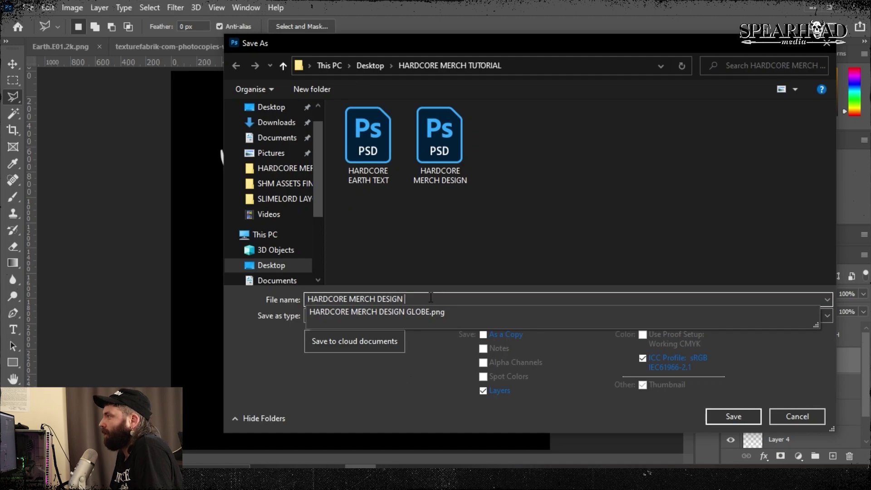
text(bW)
key(Return)
key(Return)
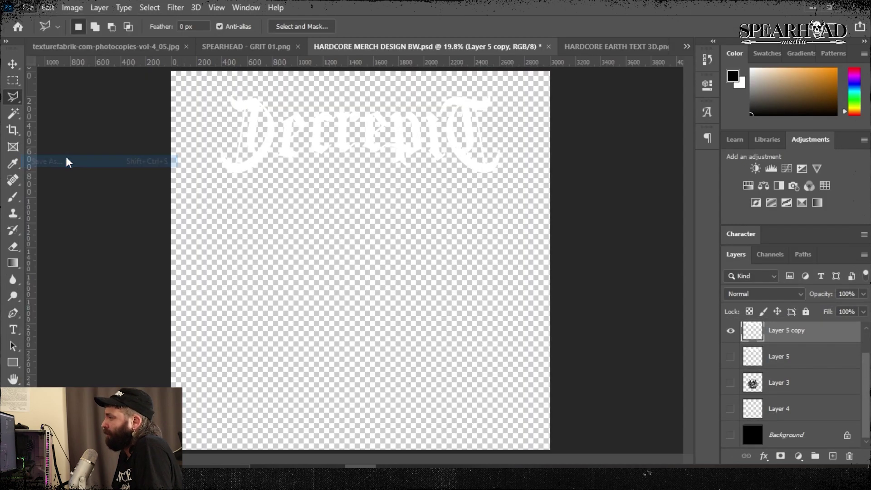
Step: Save the isolated DecrepiT title as a separate image file named HARDCORE DECREPIT in the HARDCORE MERCH TUTORIAL folder
key(End)
key(BackSpace)
key(BackSpace)
key(BackSpace)
key(BackSpace)
key(BackSpace)
key(BackSpace)
key(BackSpace)
key(BackSpace)
key(BackSpace)
key(BackSpace)
key(BackSpace)
key(BackSpace)
key(BackSpace)
key(BackSpace)
key(BackSpace)
key(BackSpace)
key(BackSpace)
key(BackSpace)
key(BackSpace)
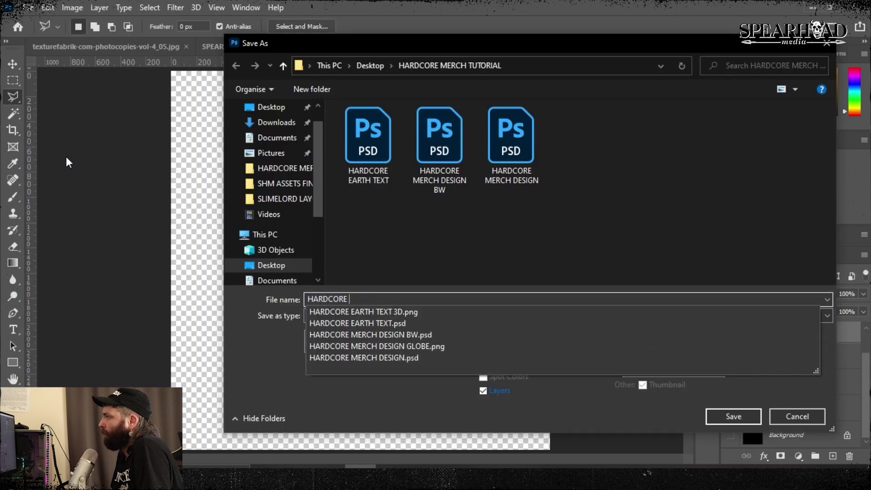
text(DECREPIT)
click(778, 316)
click(782, 184)
click(734, 416)
click(824, 278)
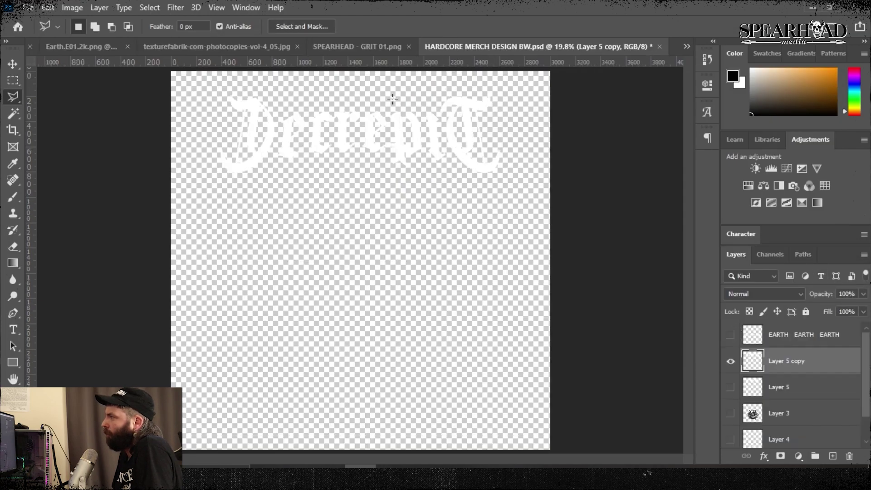
Step: Place the white title in a new 3000 px square document and invert its Background layer to black
click(195, 7)
key(Escape)
key(ctrl+n)
key(Escape)
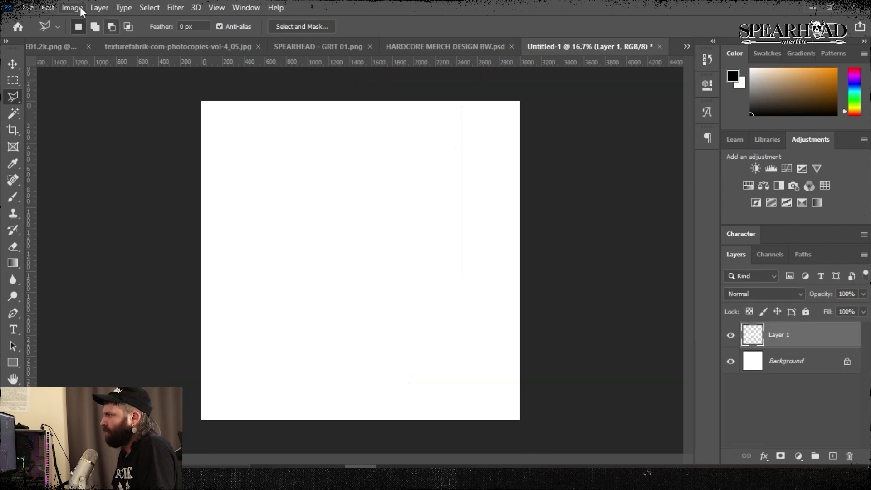
click(72, 7)
click(249, 185)
click(72, 8)
click(88, 81)
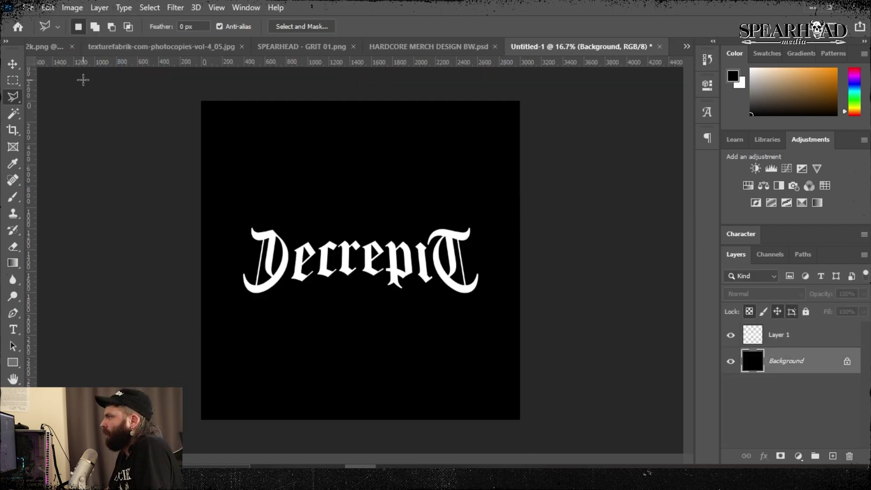
Step: Reposition the title on Layer 1, convert it to a 3D extrusion in the 3D workspace and close the secondary view
click(779, 334)
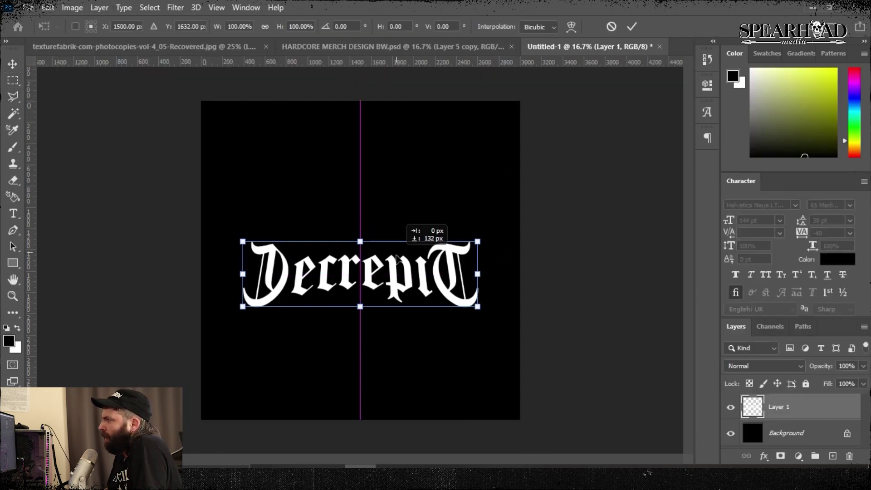
key(Return)
key(ctrl+plus)
click(175, 8)
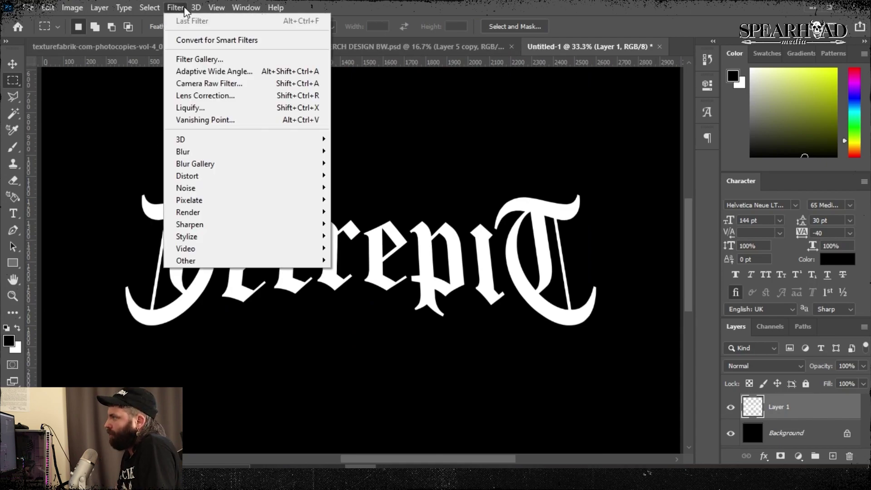
click(234, 92)
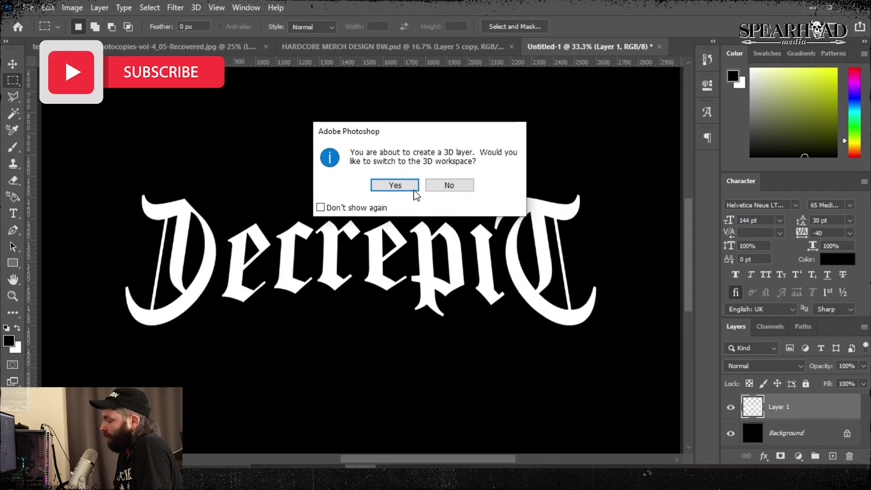
click(410, 189)
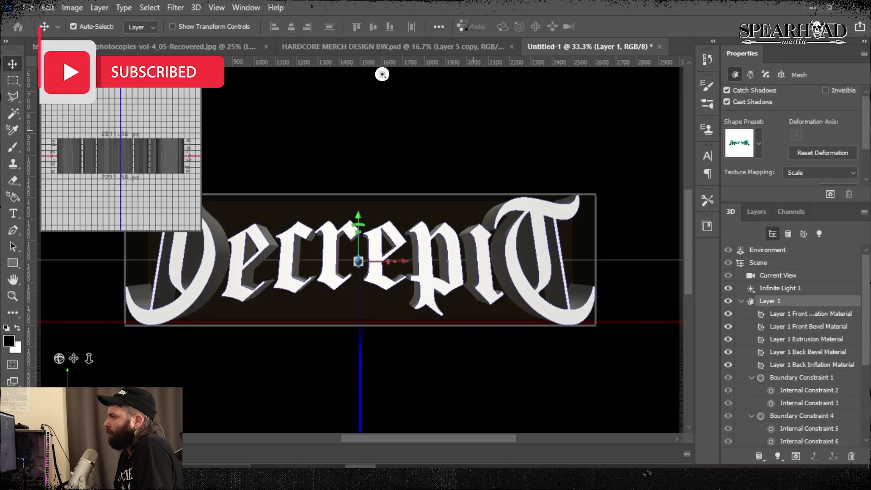
click(51, 75)
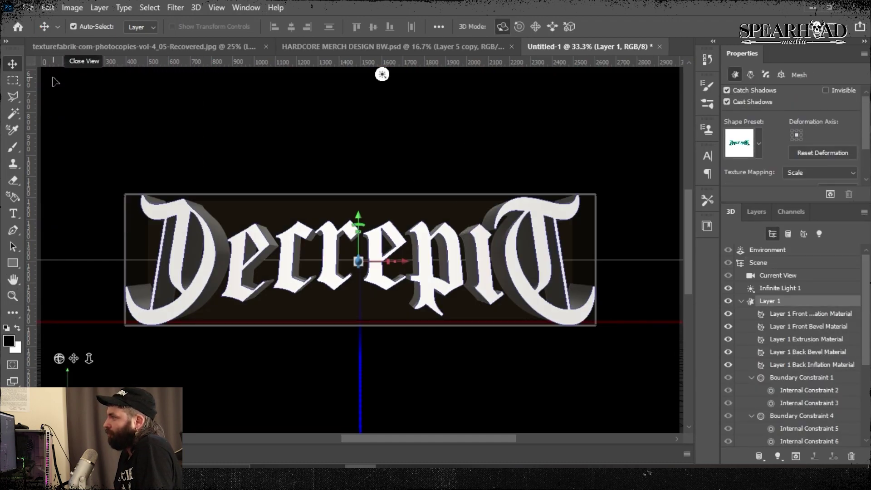
Step: Tilt the 3D title so its extrusion recedes below the letters and inflate the front cap with a strength of 37%
drag(398, 171, 400, 127)
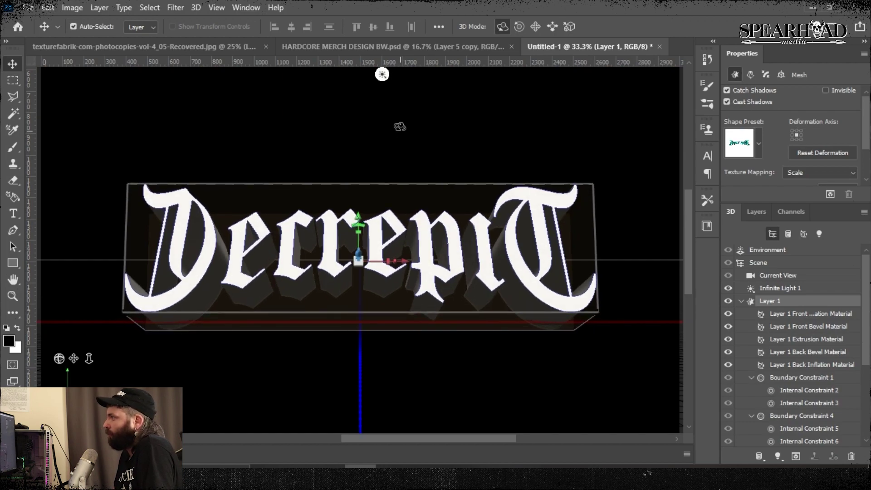
click(764, 74)
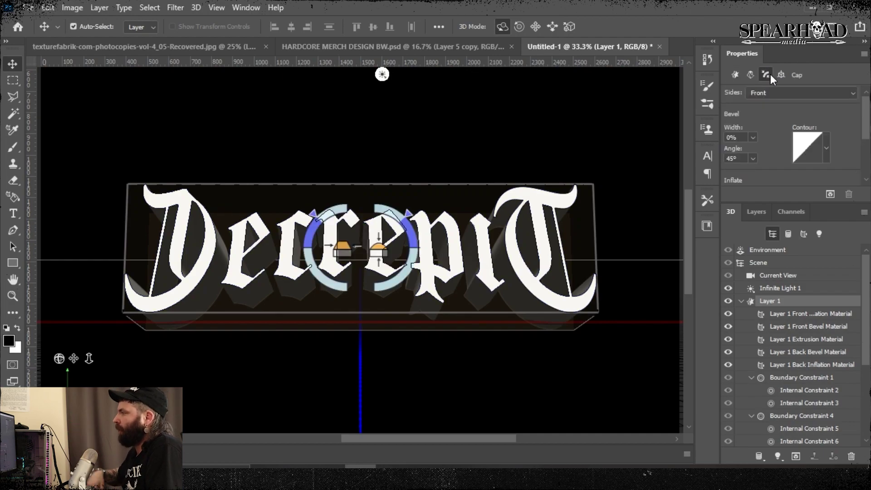
drag(865, 133, 866, 137)
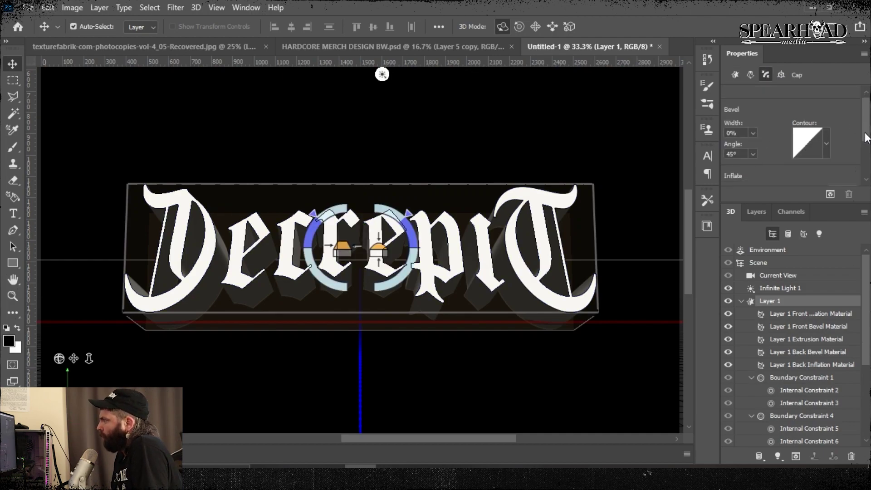
drag(727, 159, 774, 159)
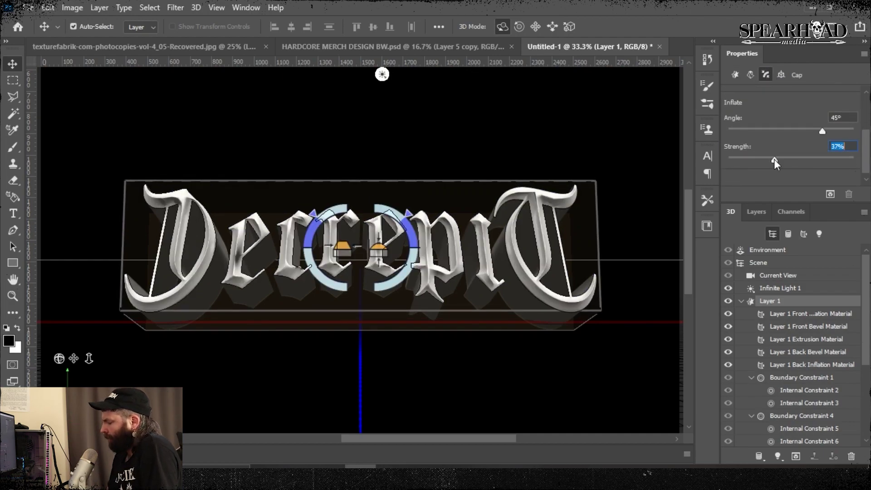
scroll(778, 346, down, 3)
scroll(799, 407, up, 3)
Step: Aim Infinite Light 1 at the title from above, with an intensity of 74% and a shadow softness of 30%
click(778, 289)
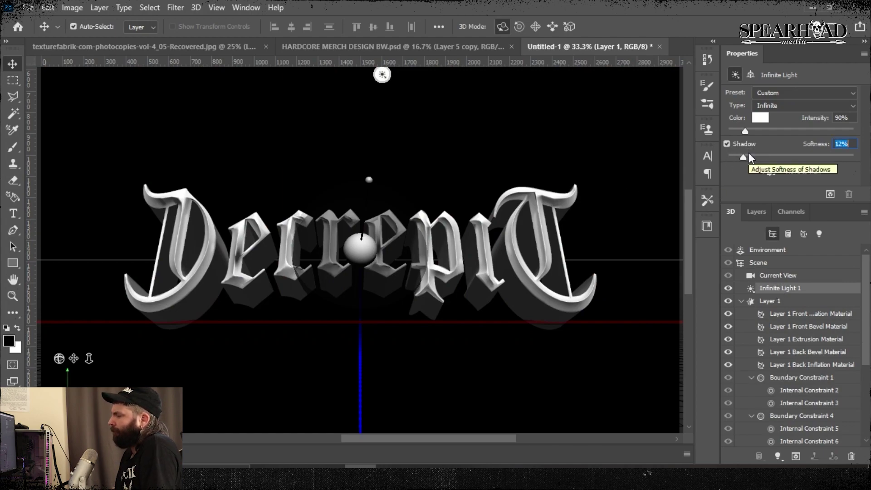
mouse_move(365, 205)
mouse_down()
mouse_move(368, 162)
mouse_move(366, 278)
mouse_move(352, 325)
mouse_move(360, 227)
mouse_move(361, 243)
mouse_up()
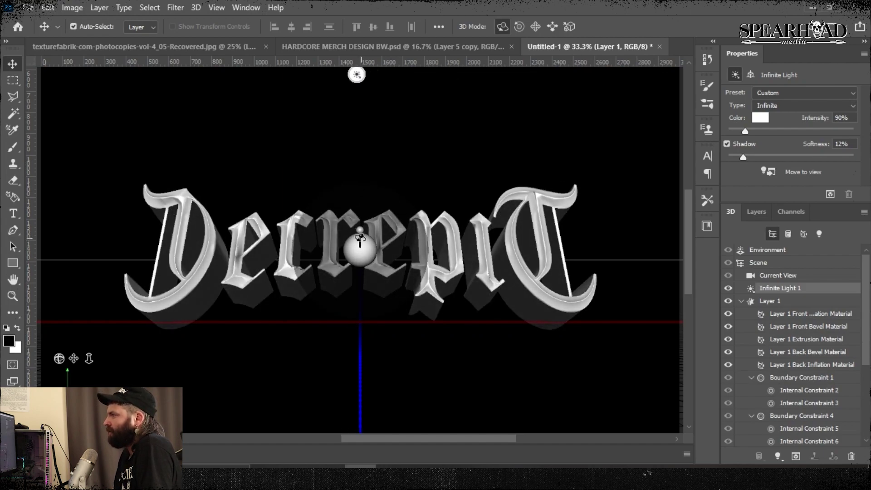
drag(362, 229, 362, 214)
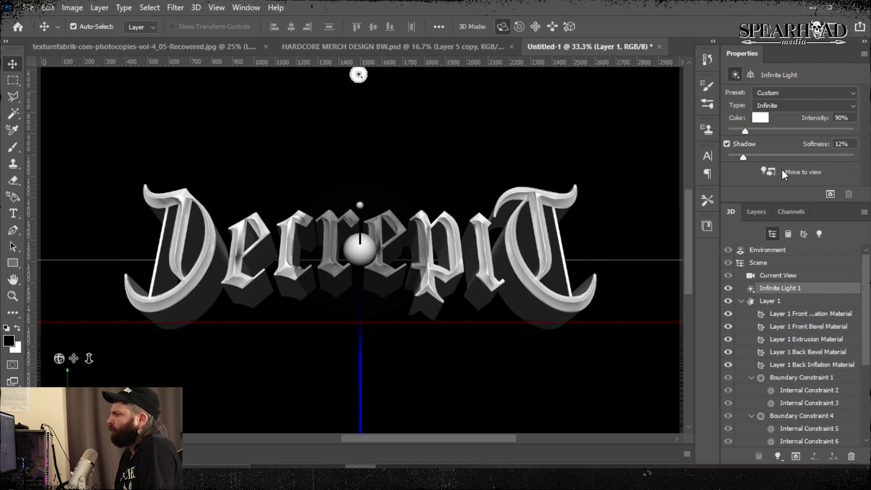
drag(767, 130, 742, 130)
click(766, 156)
click(766, 156)
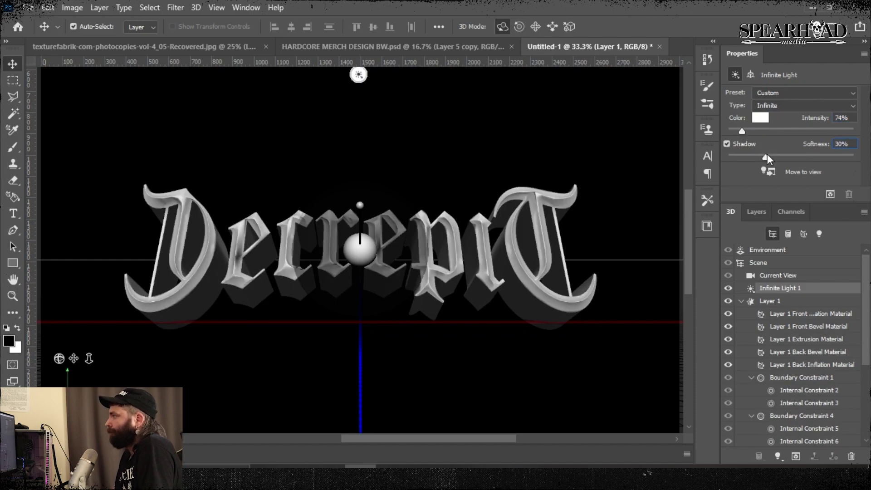
click(751, 75)
click(736, 74)
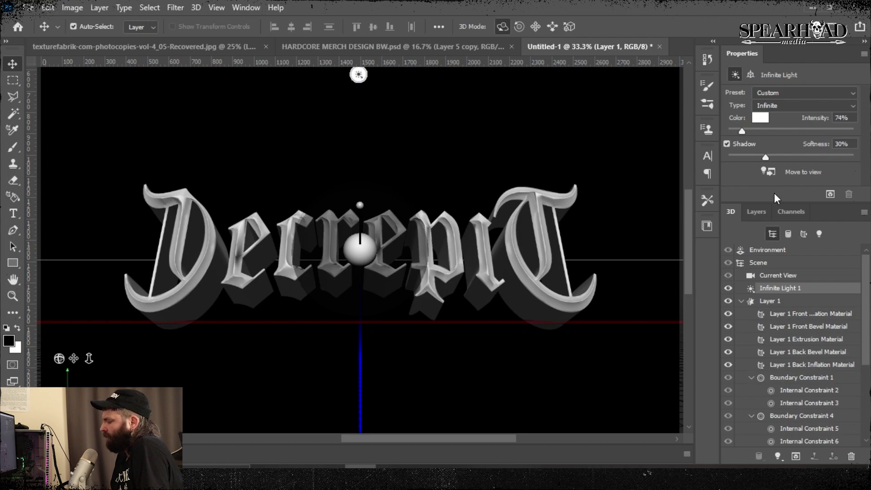
Step: Rasterize the 3D title layer, load its outline as a selection and hide the Background
click(756, 212)
right_click(790, 294)
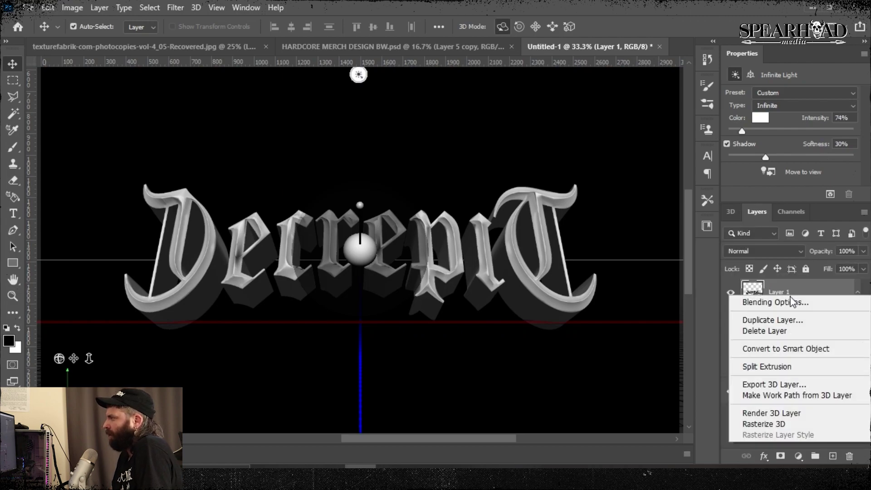
click(772, 425)
ctrl+click(753, 292)
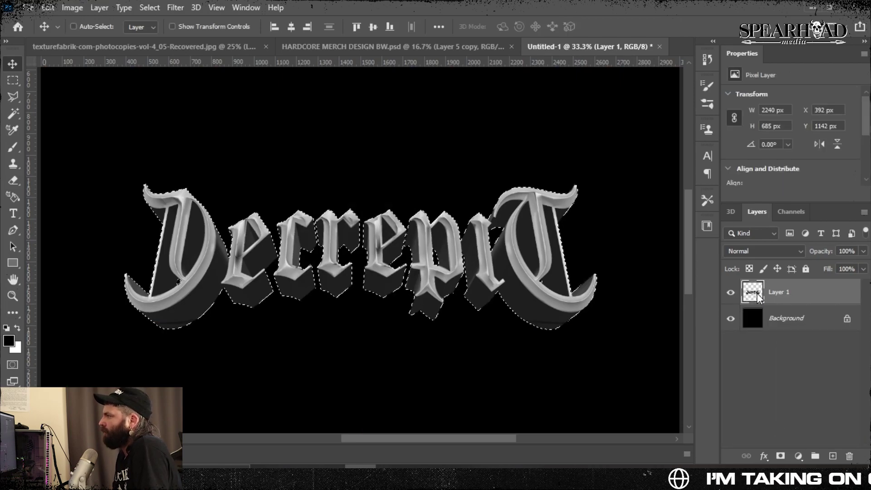
click(731, 318)
click(72, 8)
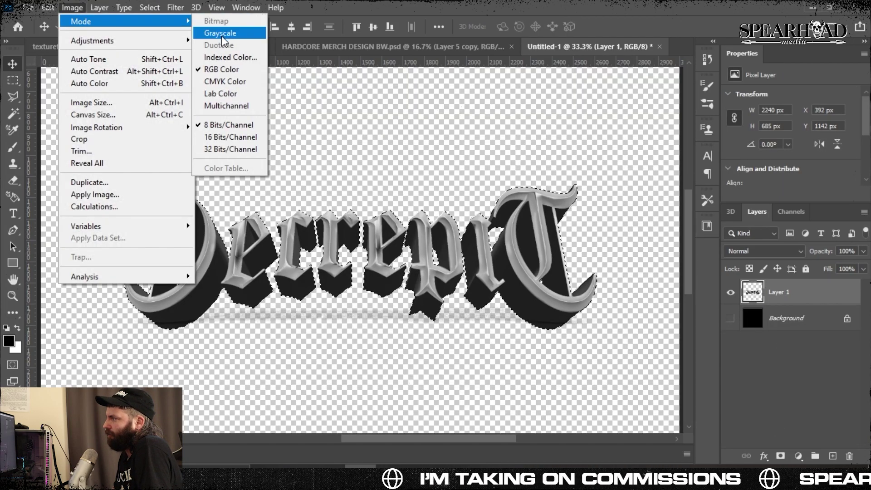
Step: Paste the rendered title into HARDCORE MERCH DESIGN BW.psd and close the Untitled-1 document
click(392, 47)
key(ctrl+v)
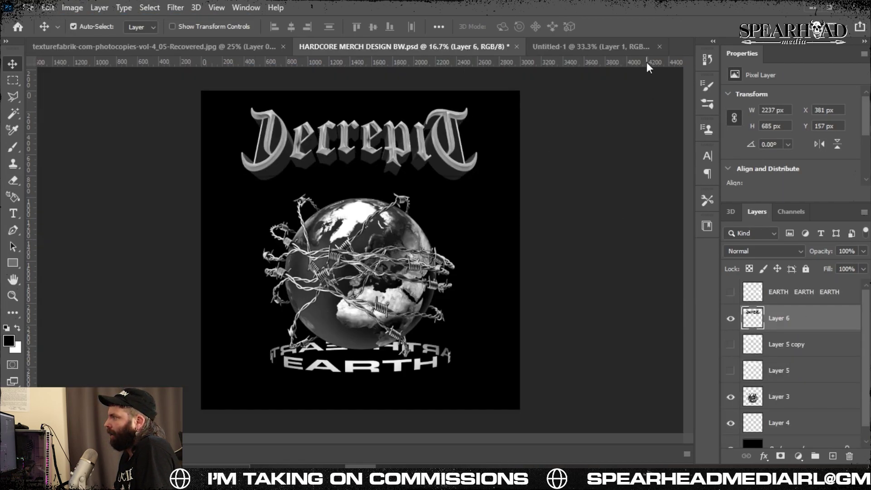
click(659, 47)
click(438, 187)
Step: Move the pasted 3D title down closer to the globe and invert its colours
mouse_move(415, 63)
mouse_down()
mouse_move(415, 106)
mouse_move(415, 64)
mouse_up()
scroll(443, 164, up, 1)
scroll(447, 167, up, 5)
key(ctrl+t)
drag(359, 171, 388, 195)
click(72, 8)
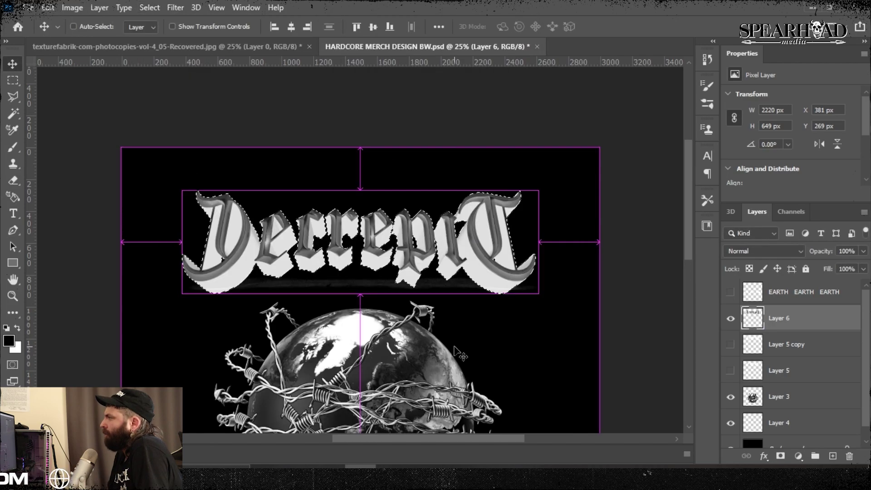
Step: Rename the title layer LOGO, the globe layer ARTWORK and the EARTH text layer SUBTEXT
click(787, 295)
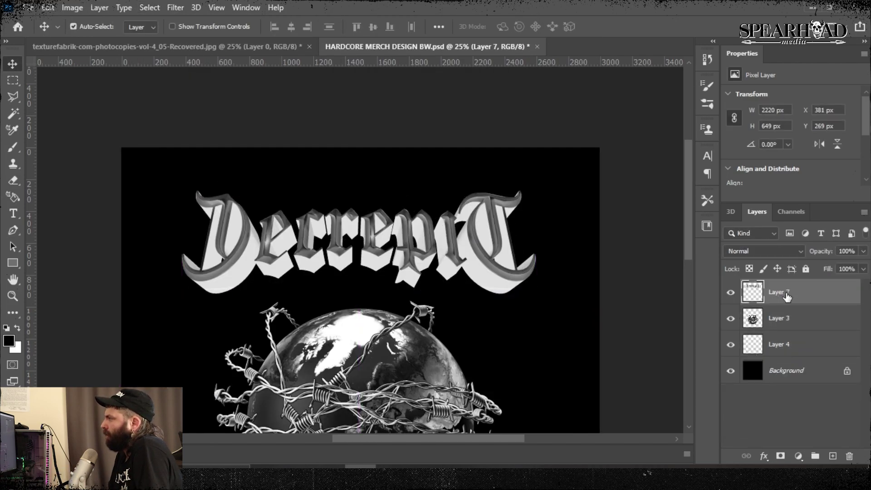
double_click(779, 318)
text(ARTWORK)
double_click(777, 344)
text(SUBTEXT)
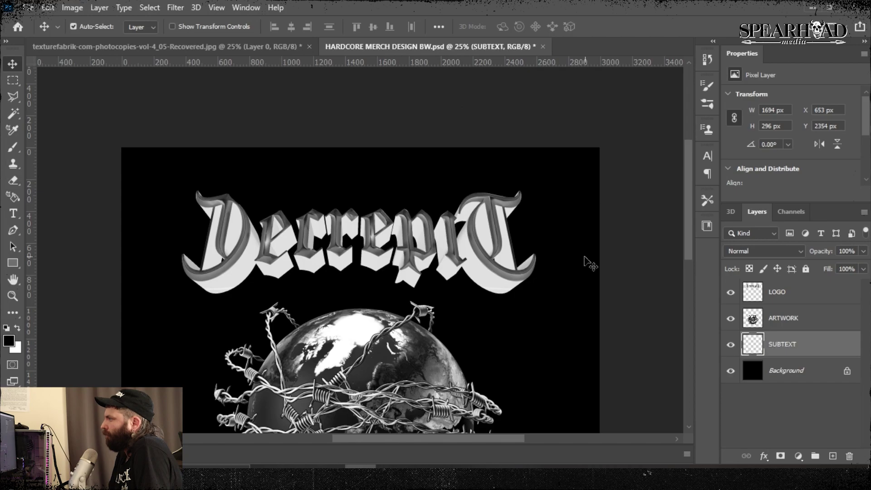
Step: Select the whole canvas and centre the LOGO and SUBTEXT layers horizontally on it
scroll(661, 306, down, 4)
click(11, 82)
drag(199, 89, 565, 449)
click(778, 293)
click(13, 64)
click(294, 28)
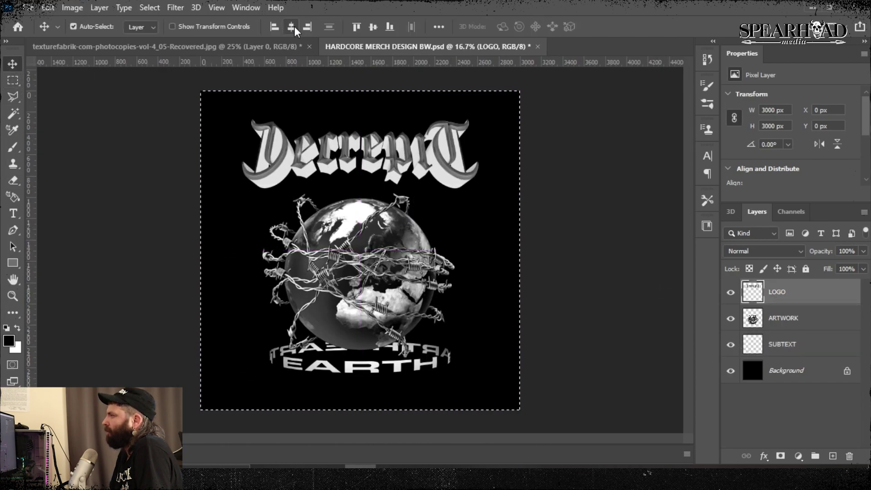
key(alt+bracketleft)
key(alt+bracketleft)
click(293, 28)
key(m)
key(ctrl+d)
Step: Invert the LOGO layer so its faces are light and its extrusion is dark
key(alt+bracketright)
key(alt+bracketright)
click(72, 8)
mouse_move(86, 39)
click(236, 186)
Step: Add a white Stroke layer style positioned inside to the LOGO layer
click(99, 7)
mouse_move(121, 132)
click(287, 162)
click(683, 283)
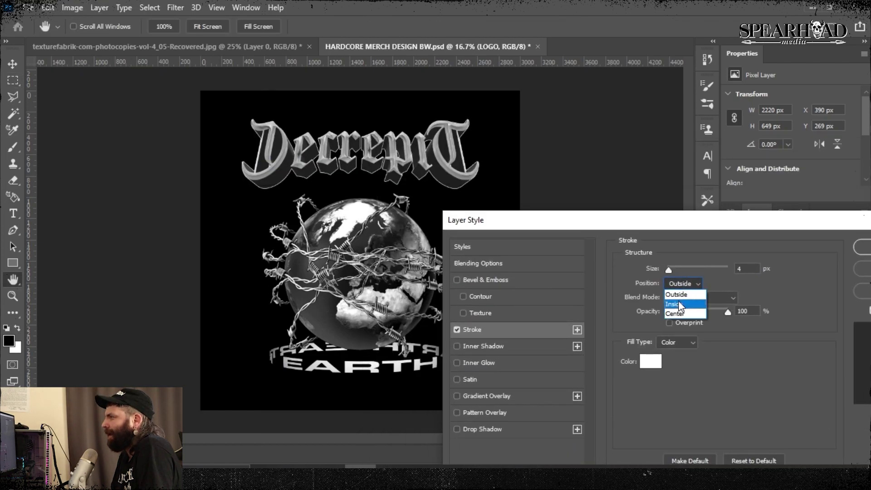
click(678, 303)
key(ctrl+plus)
key(ctrl+plus)
drag(590, 95, 590, 208)
Step: Reduce the stroke size by 1 px, compare the Center position and apply the stroke with the Inside position
click(745, 269)
key(Down)
click(870, 310)
click(869, 310)
click(696, 285)
click(674, 313)
click(679, 284)
click(675, 303)
mouse_move(667, 220)
mouse_down()
mouse_move(553, 235)
mouse_move(484, 222)
mouse_move(531, 220)
mouse_up()
click(765, 266)
click(72, 8)
mouse_move(169, 45)
click(248, 212)
drag(530, 127, 430, 302)
drag(429, 406, 415, 405)
click(535, 349)
key(ctrl+minus)
Step: Adjust the LOGO layer's Levels with a slightly raised black point, midtones at 1.12 and the white point at 224
click(72, 7)
mouse_move(169, 43)
click(227, 53)
drag(621, 369, 604, 370)
drag(460, 369, 481, 370)
drag(542, 369, 527, 369)
drag(481, 369, 474, 369)
drag(604, 369, 602, 369)
mouse_move(524, 370)
mouse_down()
mouse_move(551, 367)
mouse_move(533, 369)
mouse_up()
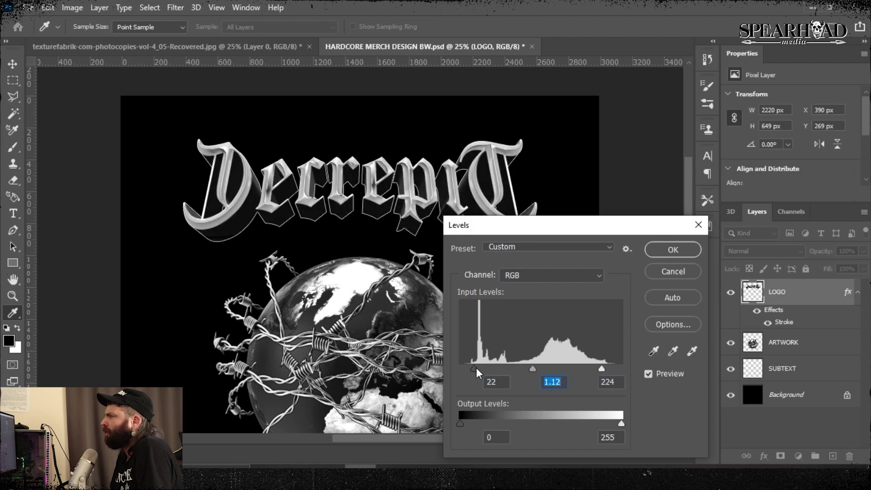
drag(477, 367, 467, 366)
click(647, 375)
click(673, 250)
Step: Increase the LOGO layer's brightness and contrast with its stroke effect temporarily hidden, and show the stroke again
click(756, 310)
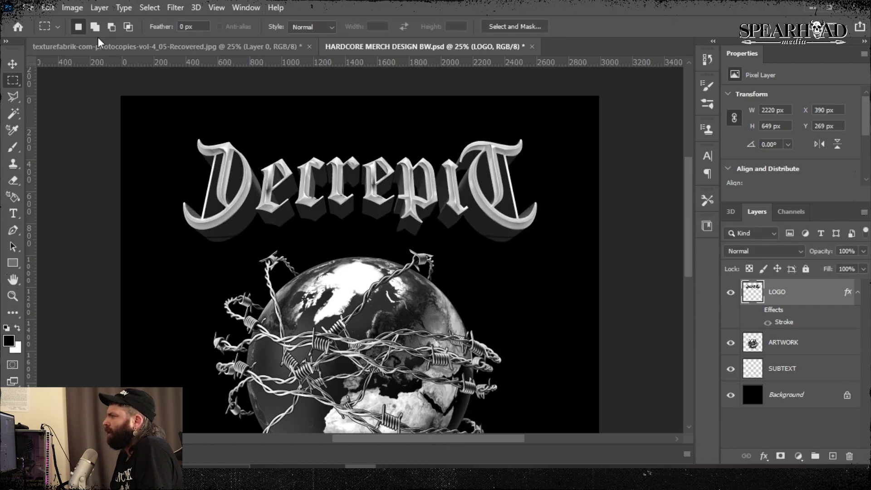
click(72, 7)
mouse_move(169, 43)
click(226, 44)
drag(401, 172, 464, 172)
drag(401, 140, 417, 138)
click(495, 127)
click(756, 310)
key(ctrl+minus)
key(ctrl+minus)
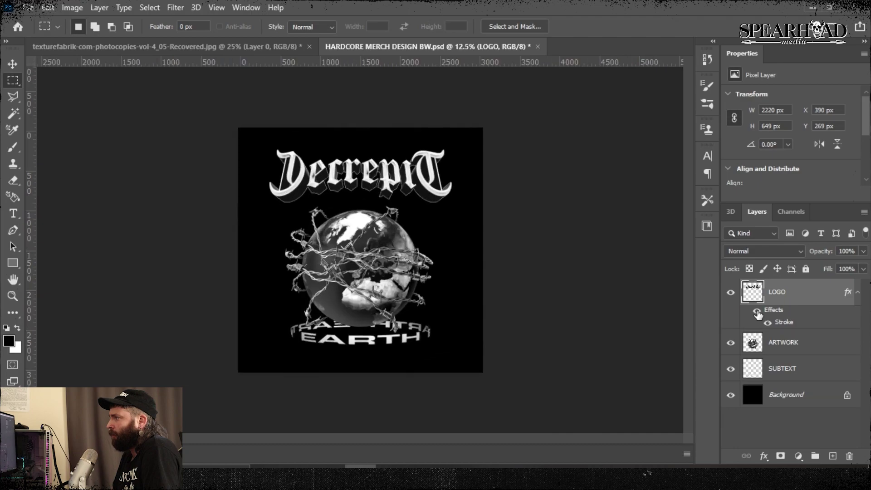
Step: Move the LOGO layer slightly down towards the globe
key(ctrl+plus)
key(ctrl+t)
drag(360, 119, 361, 121)
drag(362, 147, 362, 152)
key(Return)
Step: Scale the SUBTEXT layer proportionally to about 80%, roughly 1351 × 236 px, keeping it centred under the globe
click(787, 369)
key(ctrl+t)
drag(363, 342, 363, 348)
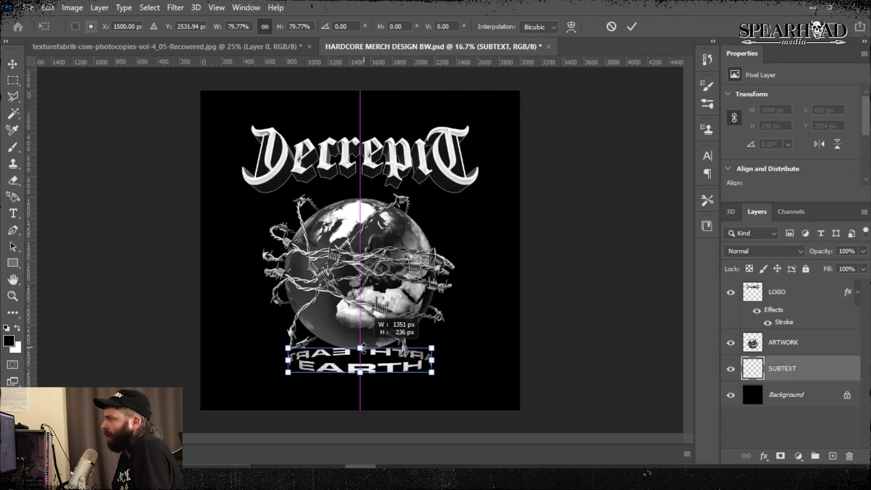
key(Return)
Step: Place a vertical guide at the canvas centre and nudge the ARTWORK layer to line the globe up with it
click(782, 343)
click(786, 395)
drag(30, 141, 319, 139)
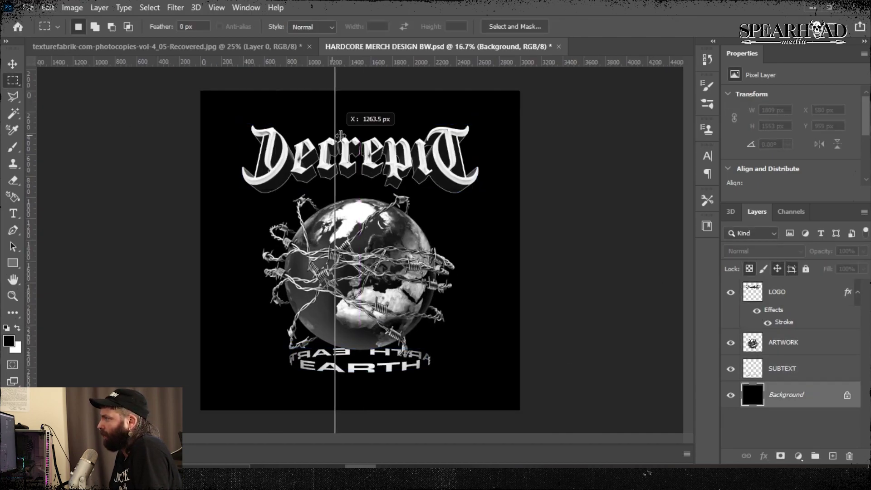
click(774, 349)
key(ctrl+t)
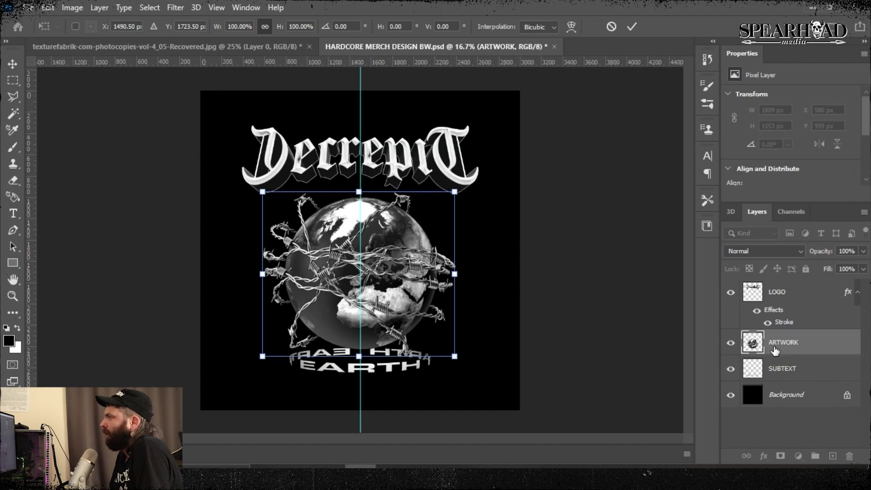
key(Return)
click(13, 80)
drag(33, 74, 30, 103)
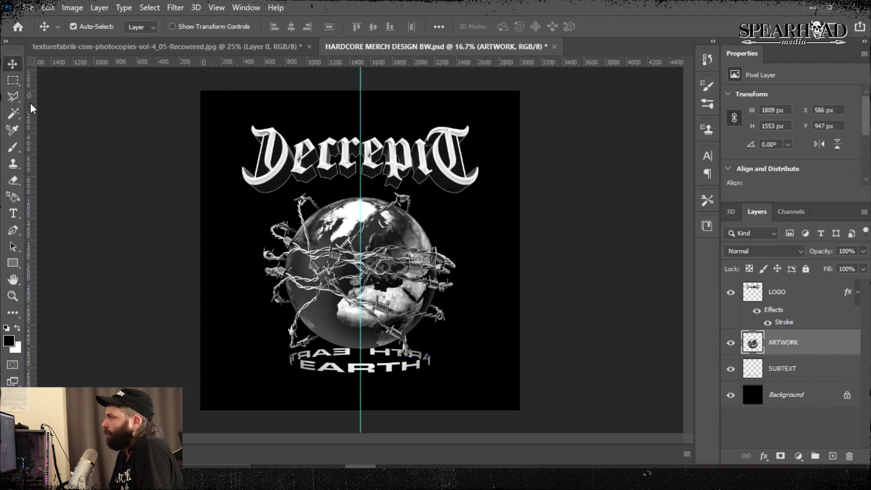
Step: Save a copy of the design as HARDCORE MERCH DESIGN 3D.psd
click(28, 8)
click(75, 162)
key(Right)
key(BackSpace)
key(BackSpace)
key(BackSpace)
key(BackSpace)
key(BackSpace)
key(BackSpace)
text(3D)
key(Return)
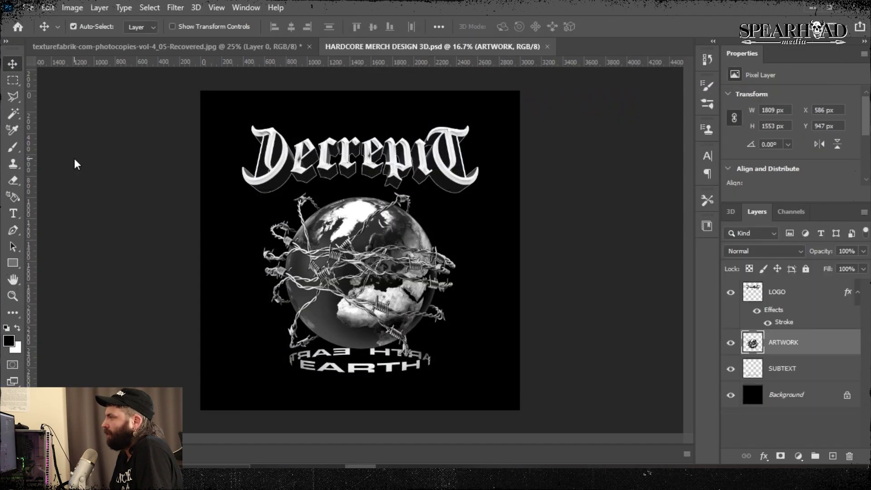
Step: Invert the Background layer from black to white
key(ctrl+plus)
key(ctrl+plus)
key(ctrl+minus)
key(ctrl+minus)
click(786, 394)
click(73, 8)
mouse_move(92, 41)
click(213, 188)
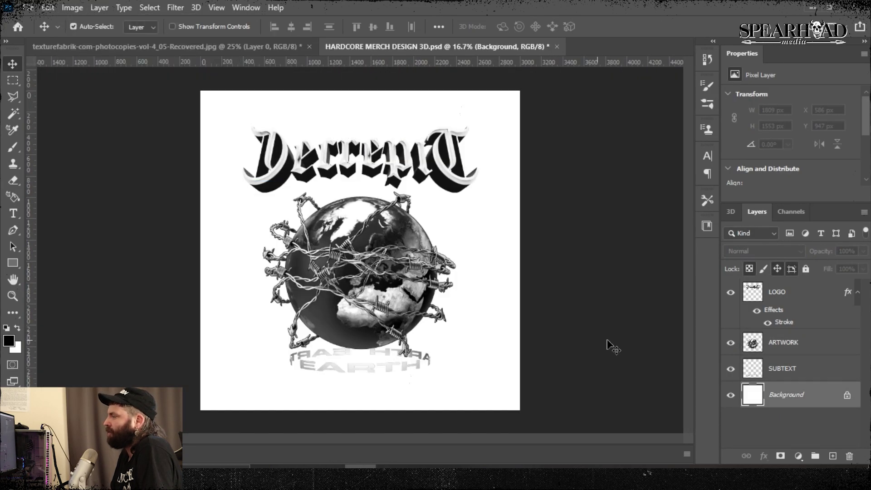
Step: Invert the colours of the SUBTEXT and LOGO layers
click(782, 369)
click(72, 8)
click(215, 187)
click(795, 292)
click(72, 8)
click(218, 188)
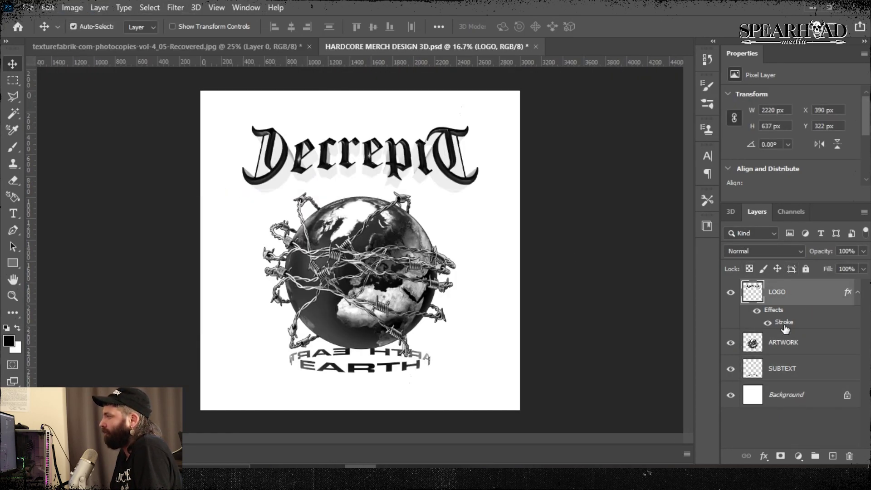
Step: Try a black 6 px inside stroke on the LOGO layer
double_click(784, 322)
click(537, 293)
click(823, 123)
click(769, 180)
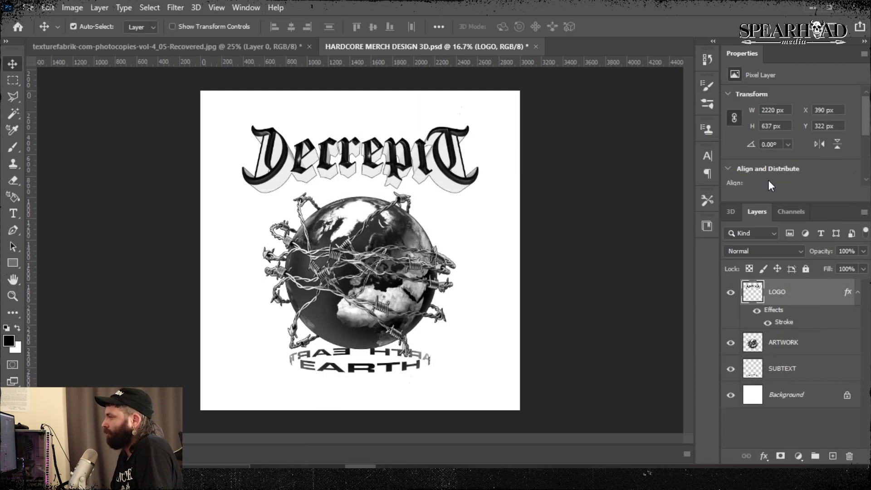
double_click(785, 324)
click(537, 294)
click(536, 292)
click(823, 124)
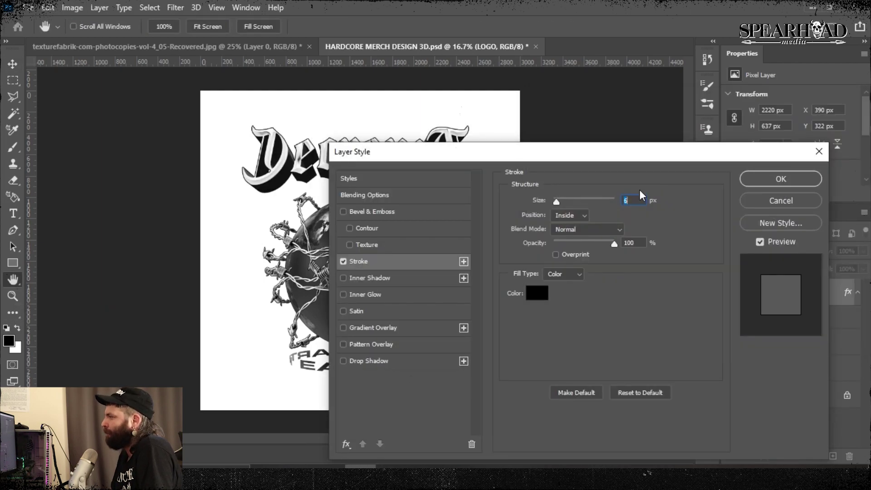
key(Return)
click(72, 8)
mouse_move(92, 41)
click(213, 41)
key(Escape)
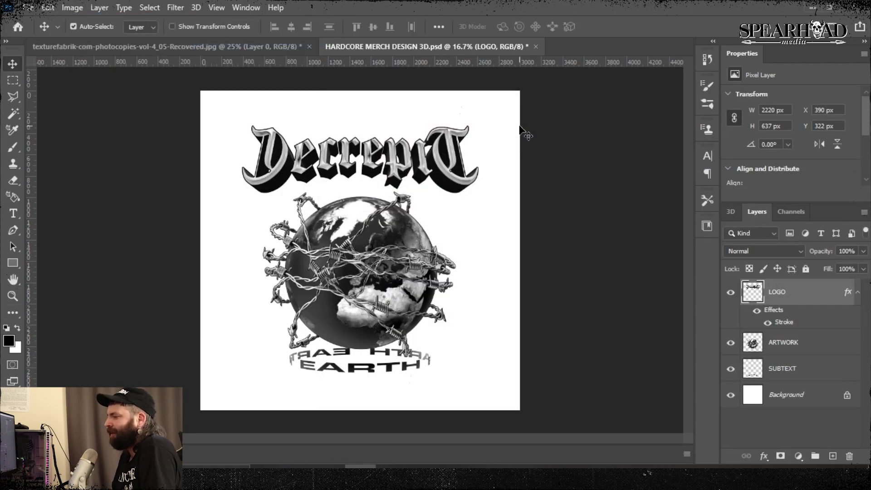
click(781, 378)
mouse_move(394, 370)
mouse_down()
mouse_move(399, 382)
mouse_move(399, 371)
mouse_up()
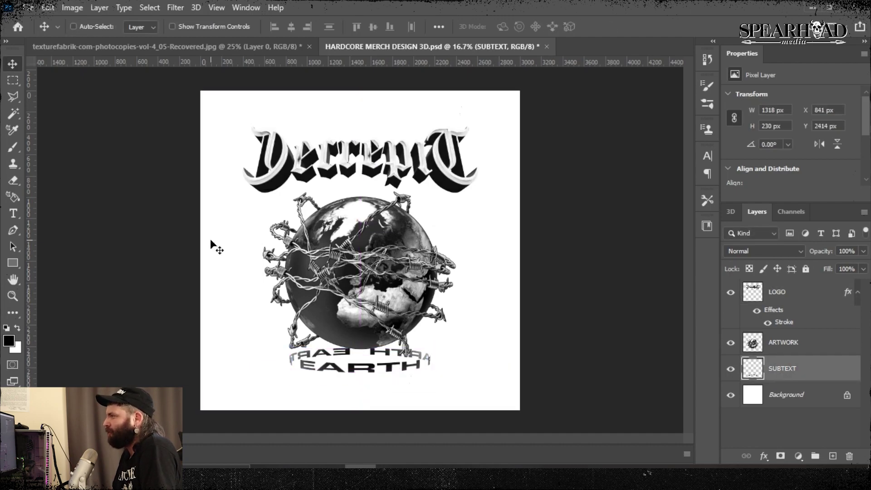
Step: Invert the Background layer back to black
click(785, 394)
click(72, 7)
mouse_move(92, 42)
click(232, 188)
Step: Nudge the SUBTEXT layer straight down by about 95 px to leave more space under the globe
click(781, 368)
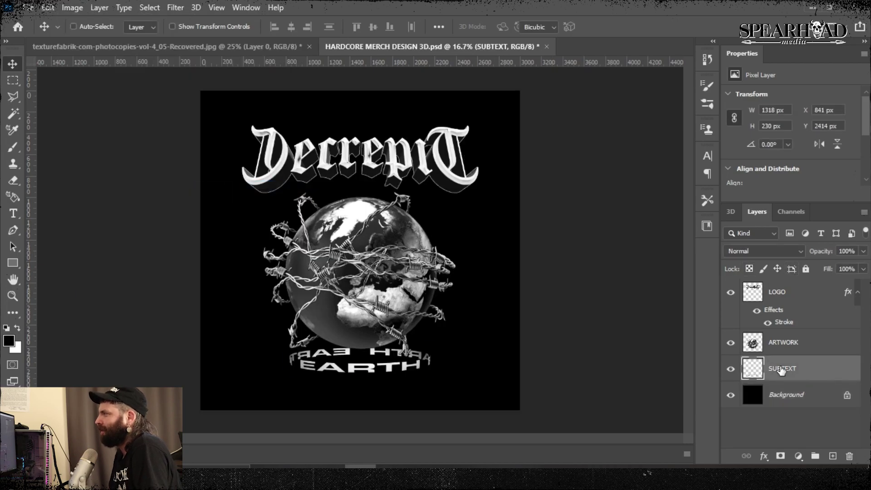
key(shift+Down)
key(shift+Down)
key(shift+Down)
key(shift+Down)
key(shift+Down)
key(shift+Down)
key(shift+Down)
key(shift+Down)
Step: Invert the colours of the LOGO layer and review its stroke settings
click(777, 292)
key(ctrl+i)
key(ctrl+i)
key(ctrl+i)
key(ctrl+plus)
key(ctrl+plus)
scroll(552, 236, up, 3)
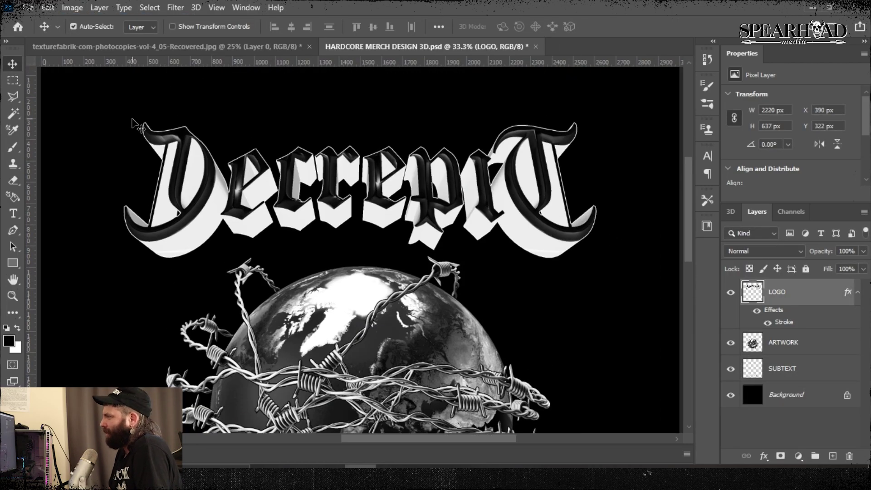
double_click(780, 330)
key(Return)
Step: Scale the LOGO layer down proportionally to about 2116 × 607 px, keeping it centred above the globe
scroll(630, 295, down, 7)
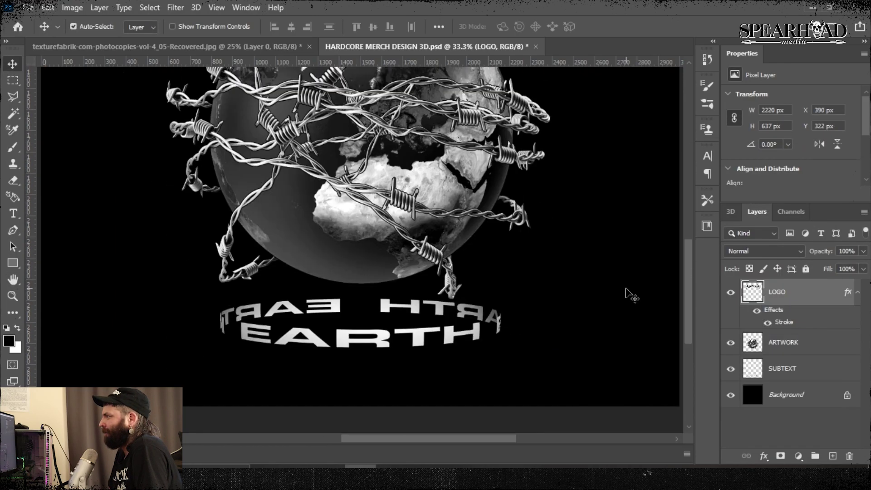
key(ctrl+minus)
key(ctrl+minus)
scroll(617, 295, up, 2)
key(ctrl+t)
key(Return)
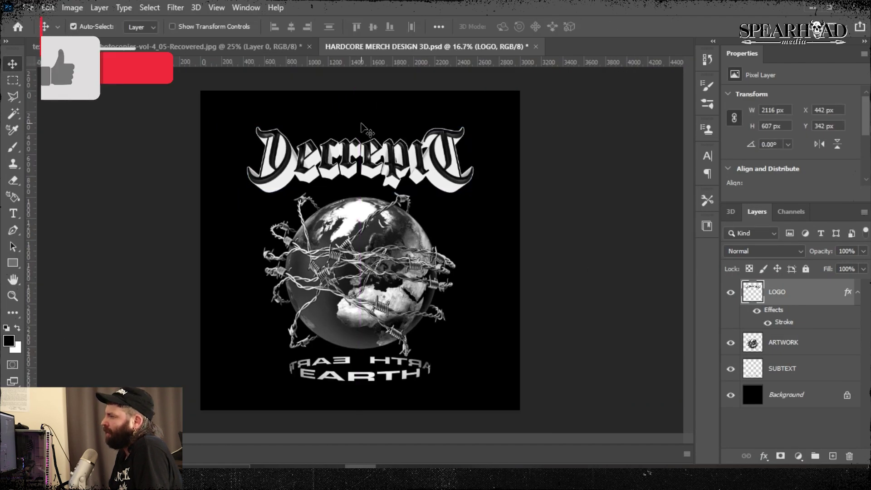
Step: Invert the Background layer to turn the canvas white
click(787, 377)
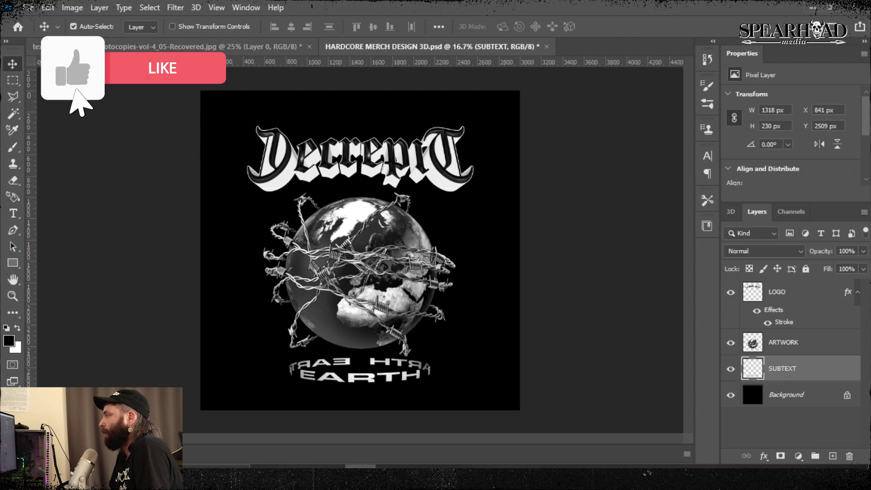
click(28, 8)
click(39, 34)
click(797, 365)
click(789, 395)
click(72, 8)
mouse_move(86, 39)
click(209, 189)
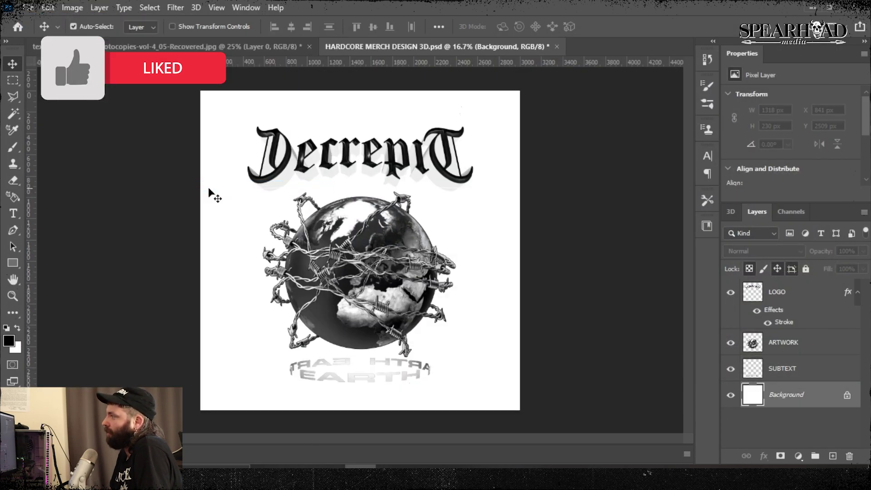
Step: Rasterize the LOGO layer's style and invert the colours of the LOGO and SUBTEXT layers
click(771, 295)
right_click(785, 294)
click(658, 213)
click(73, 8)
click(209, 189)
click(785, 345)
click(72, 7)
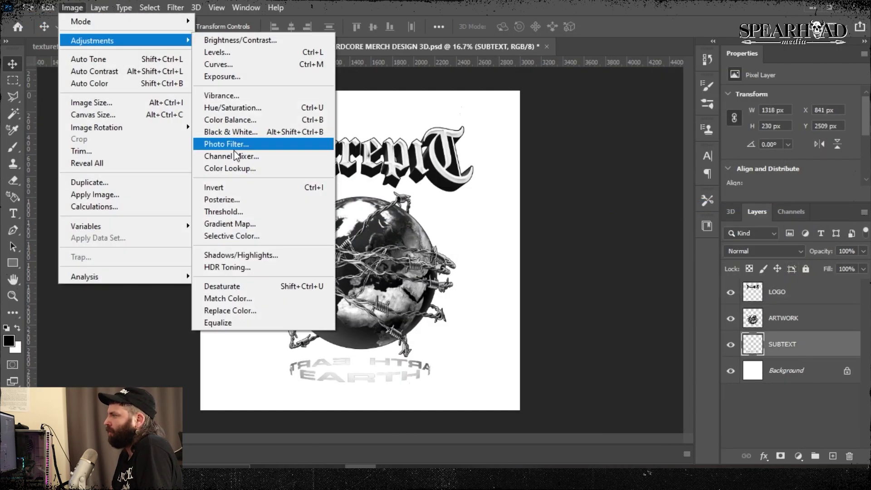
click(233, 189)
Step: Select the LOGO, ARTWORK and SUBTEXT layers together and move them up by about 45 px
shift+click(767, 295)
key(ctrl+t)
drag(409, 267, 410, 262)
key(Return)
Step: Open the SPEARHEAD - GRIT 01.png texture, and merge the logo, artwork and subtext layers of the design into one
click(28, 8)
click(39, 35)
click(726, 222)
click(730, 365)
click(367, 47)
right_click(778, 295)
click(658, 345)
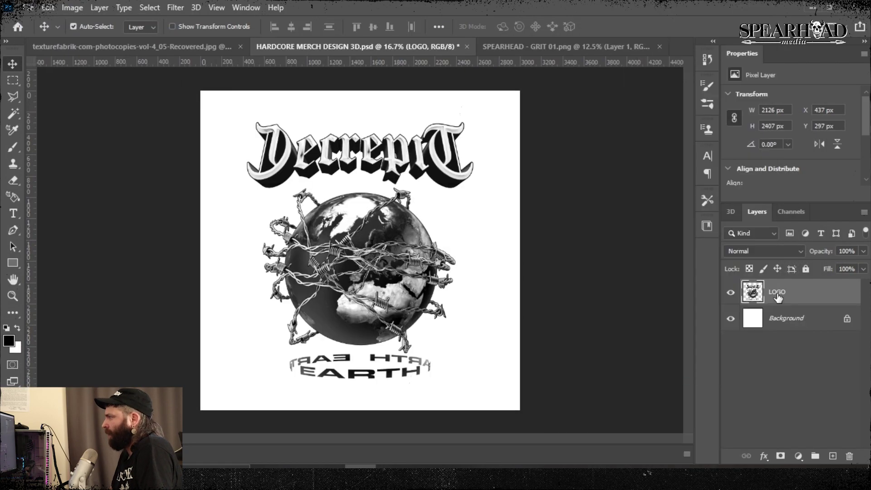
Step: Copy the grit from SPEARHEAD - GRIT 01.png, paste it into the 3D merch design and position it over the artwork
click(565, 46)
click(12, 80)
drag(188, 80, 620, 451)
key(ctrl+c)
click(379, 51)
key(ctrl+v)
key(ctrl+t)
drag(402, 92, 388, 210)
key(Return)
Step: Duplicate the pasted grit layer, transform the copy and merge it with the original
right_click(779, 293)
click(665, 69)
key(ctrl+t)
key(Return)
shift+click(779, 316)
right_click(779, 315)
click(658, 377)
Step: Duplicate the merged grit layer again, transform the new copy and merge both into a denser speckle layer
right_click(778, 293)
click(709, 69)
key(Return)
key(ctrl+t)
key(Return)
shift+click(787, 319)
right_click(787, 317)
click(658, 378)
Step: Duplicate the dense grit layer, shift the copy with a free transform and invert its colours
right_click(785, 294)
click(681, 68)
key(ctrl+t)
drag(467, 291, 448, 286)
key(Return)
click(73, 8)
mouse_move(91, 40)
click(240, 188)
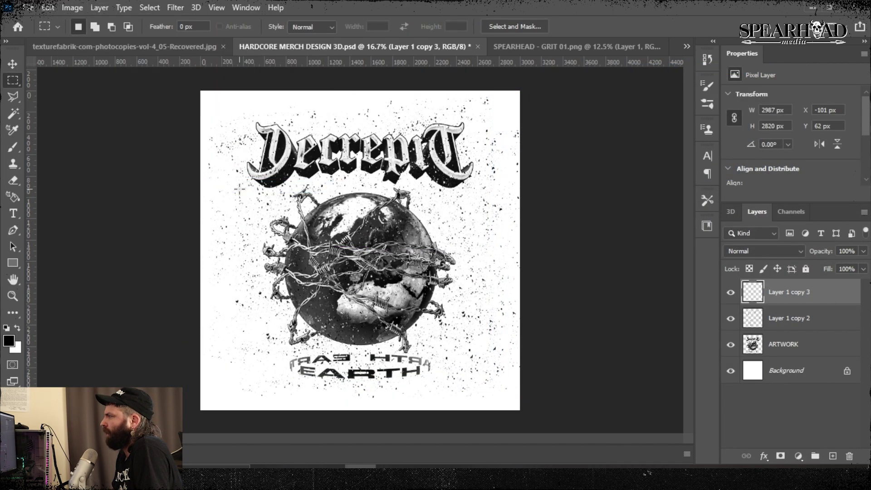
Step: Refine the artwork selection's edge with a feather of 7.8 px, contrast of 34% and shift edge of -100%
right_click(412, 194)
click(429, 202)
key(ctrl+z)
right_click(449, 212)
click(467, 229)
click(149, 8)
shift+click(181, 176)
click(432, 75)
click(437, 142)
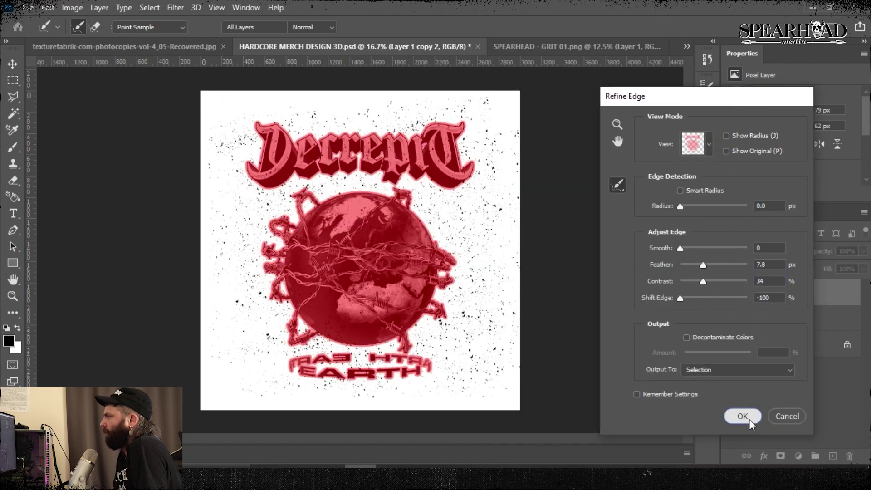
click(742, 417)
Step: Refine the selection's edge once more and fill it on a new layer above Layer 1 copy 2
key(ctrl+plus)
key(ctrl+plus)
scroll(545, 283, up, 3)
scroll(516, 278, down, 6)
click(149, 8)
shift+click(181, 176)
click(700, 144)
click(694, 276)
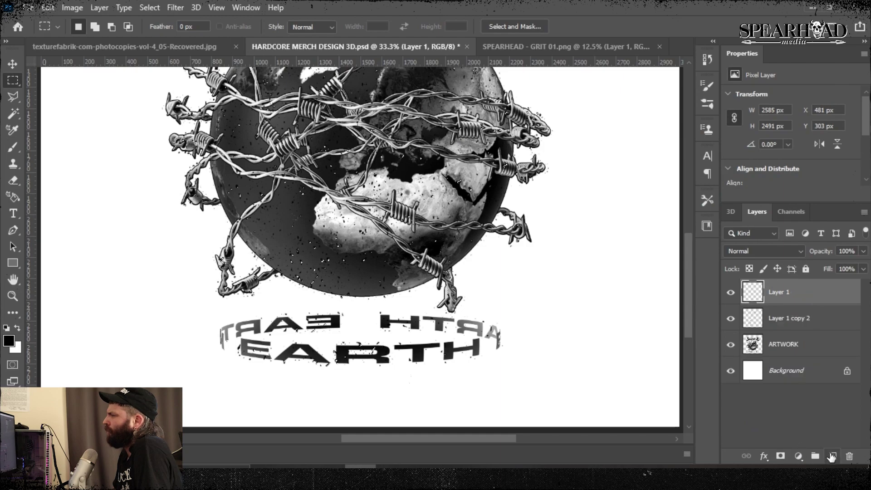
key(shift+F5)
click(831, 271)
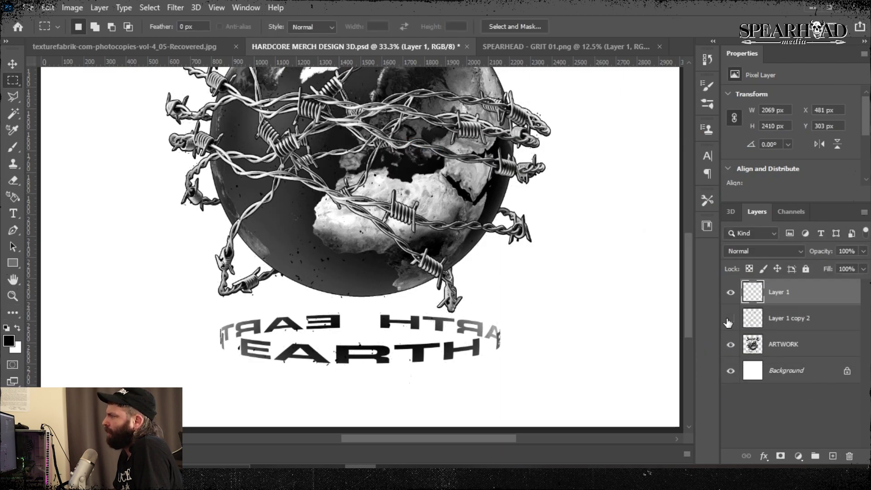
Step: Keep Layer 1 copy 2 hidden and paste the grit texture onto a new layer above Layer 1
key(ctrl+minus)
click(561, 48)
click(352, 48)
click(730, 319)
click(730, 319)
click(788, 297)
key(ctrl+v)
key(ctrl+t)
key(ctrl+minus)
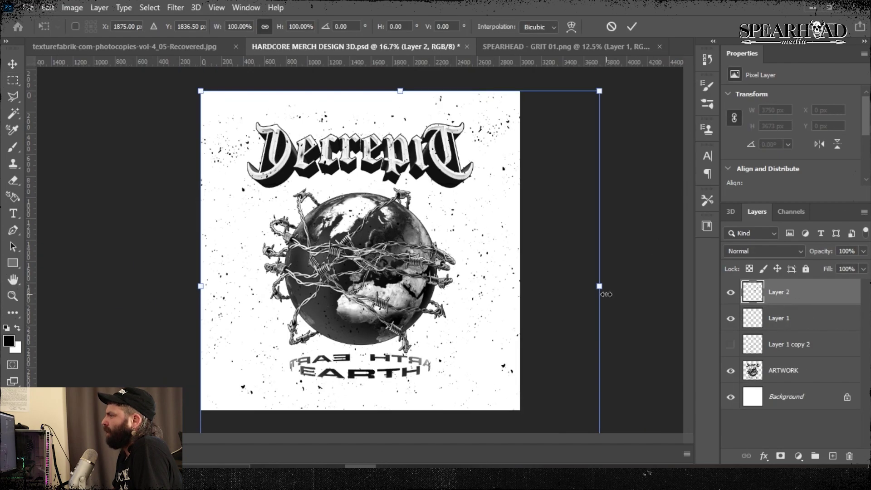
Step: Duplicate grit Layer 2, move the copy up to the canvas's top edge and merge the two grit layers
key(ctrl+alt+j)
key(Return)
key(ctrl+t)
drag(412, 305, 413, 216)
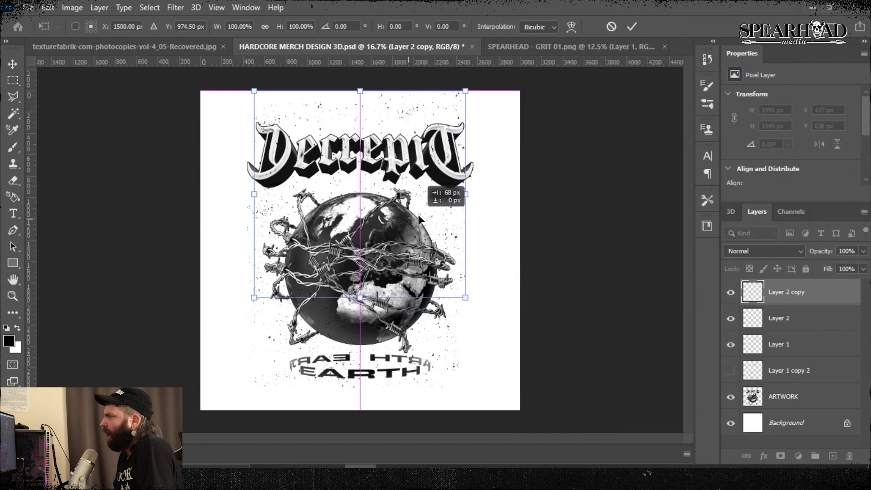
key(Return)
right_click(752, 307)
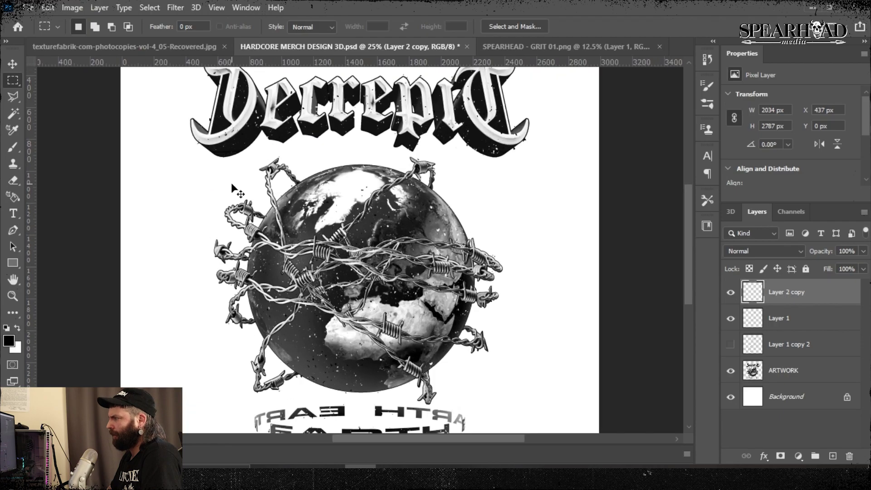
Step: Save the document under the new name HARDCORE MERCH DESIGN 3D TEXTURING
scroll(574, 369, down, 5)
scroll(574, 368, up, 7)
scroll(574, 369, down, 5)
scroll(574, 369, up, 5)
scroll(575, 368, down, 3)
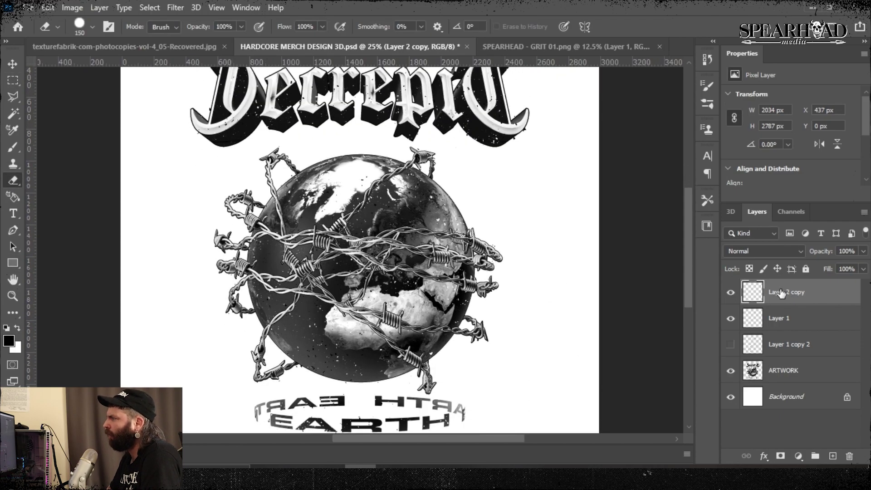
key(ctrl+shift+s)
text(TE)
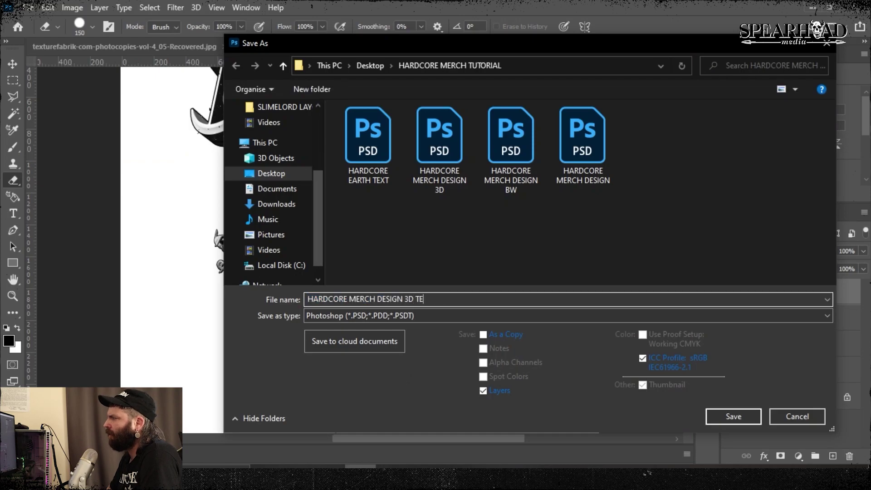
text(XTURING)
key(Return)
Step: Flatten the layers, duplicate the flattened artwork onto its own layer and make the Background layer black
right_click(736, 290)
click(704, 396)
click(72, 8)
key(Escape)
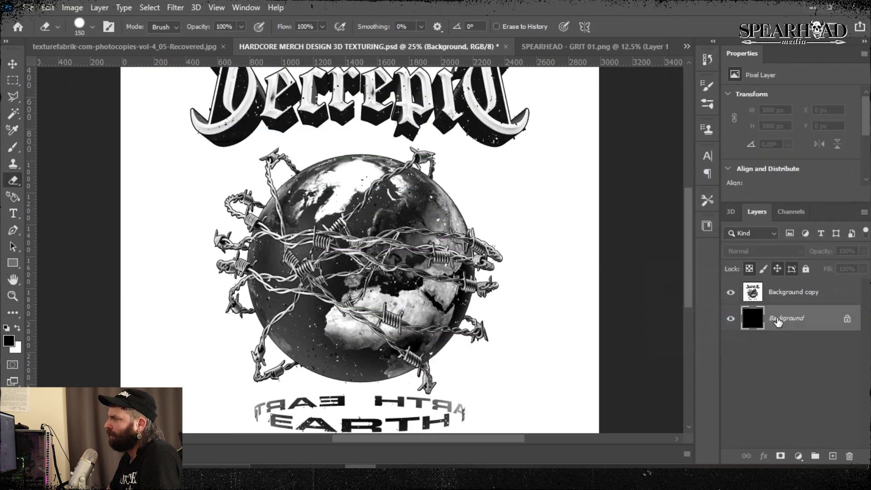
Step: Delete the white areas of Background copy selected by Color Range with a fuzziness of 40, and turn the Background layer white
click(72, 8)
click(168, 130)
drag(583, 132, 495, 129)
double_click(577, 112)
text(40)
key(Return)
key(Delete)
key(ctrl+d)
scroll(413, 119, up, 1)
Step: Apply a filter to the Background copy layer and fine-tune the artwork's brightness
click(175, 8)
mouse_move(210, 189)
click(363, 239)
click(521, 100)
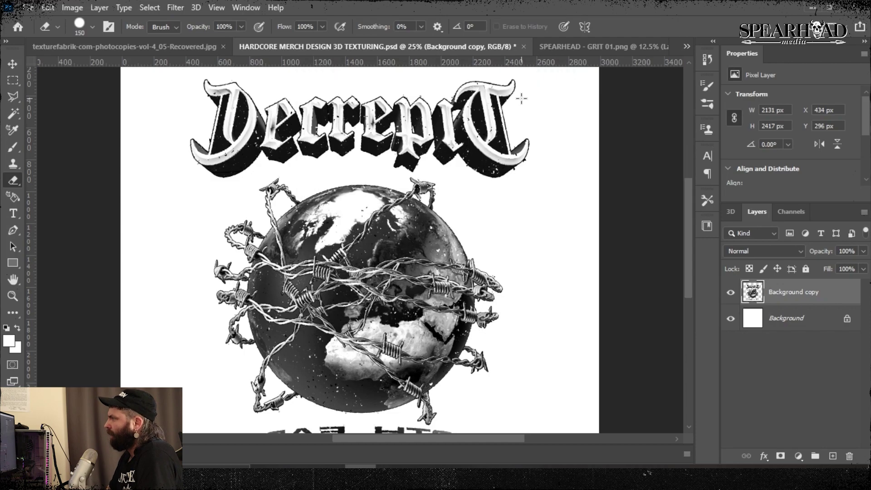
scroll(544, 193, down, 2)
scroll(544, 192, up, 3)
key(ctrl+plus)
key(ctrl+plus)
key(ctrl+minus)
key(ctrl+minus)
key(ctrl+minus)
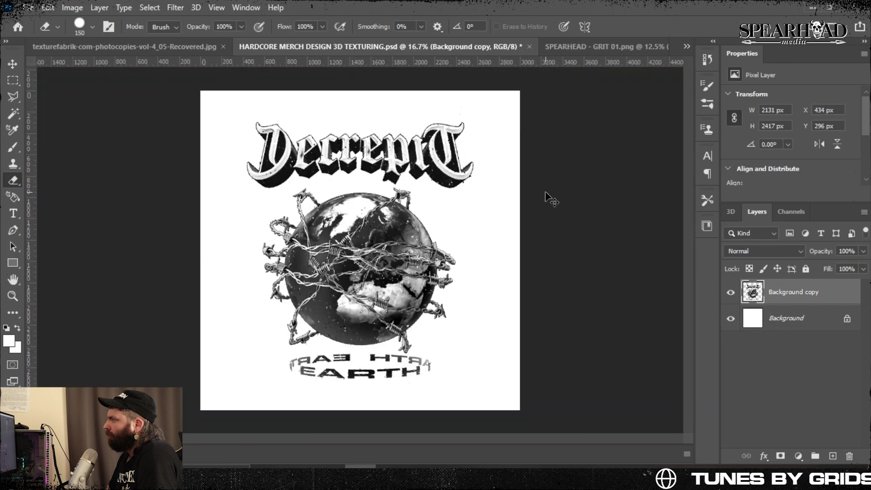
mouse_move(400, 138)
mouse_down()
mouse_move(382, 132)
mouse_move(404, 135)
mouse_up()
click(513, 155)
click(72, 7)
mouse_move(88, 20)
click(227, 56)
click(453, 185)
Step: Convert the document to Grayscale mode, keeping the layers and discarding the colour information
click(72, 7)
click(225, 29)
click(508, 187)
click(399, 206)
Step: Try converting the image to a Diffusion Dither bitmap at 180 pixels/inch and undo the conversion
click(72, 7)
click(225, 20)
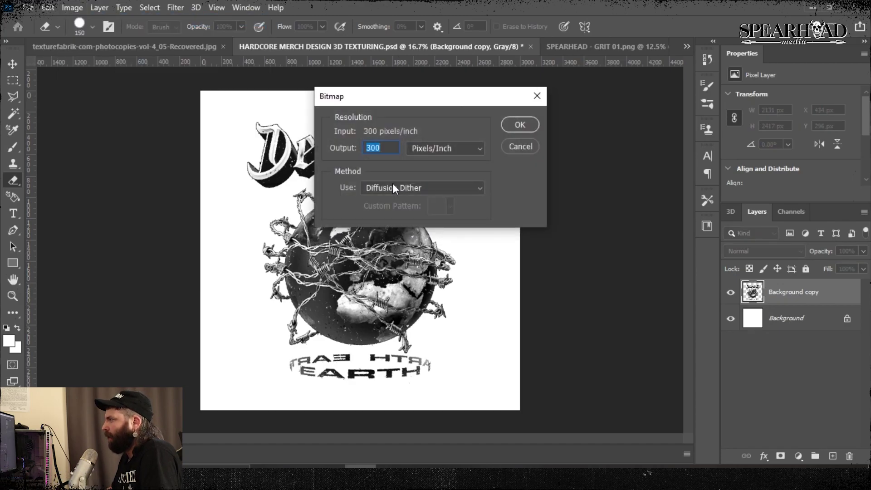
text(180)
key(Return)
scroll(393, 186, up, 6)
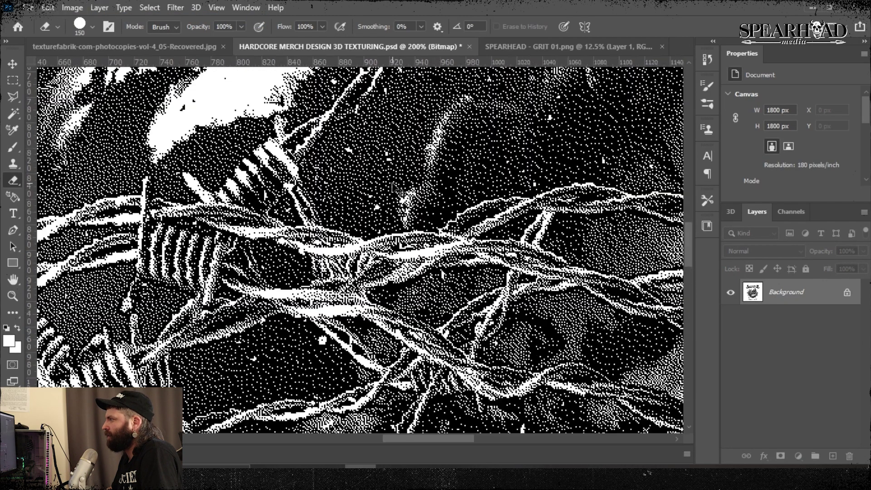
scroll(393, 186, down, 7)
scroll(393, 186, up, 4)
scroll(393, 186, down, 1)
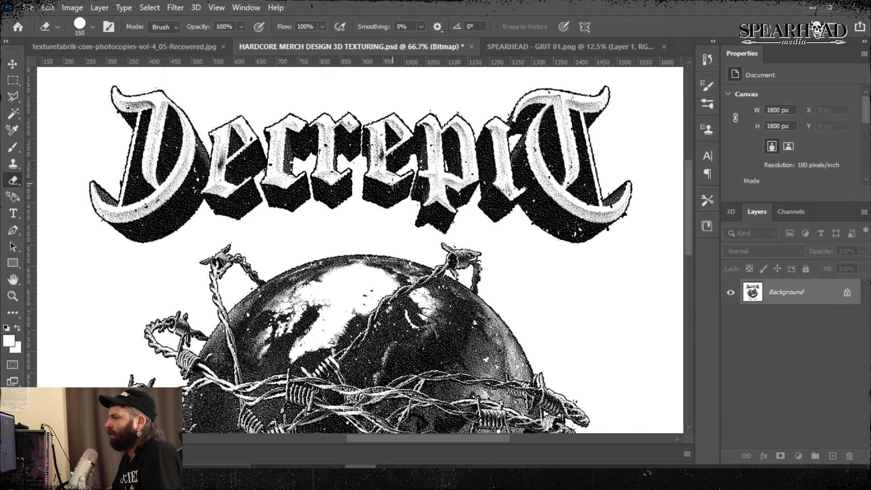
key(ctrl+z)
Step: Flatten the layers and convert the image to a Diffusion Dither bitmap at 170 pixels/inch
click(72, 7)
mouse_move(136, 19)
click(218, 20)
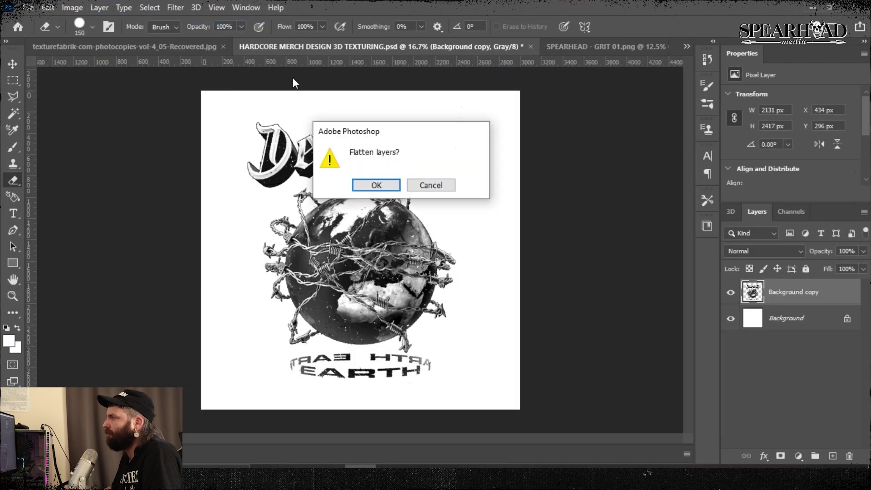
click(379, 183)
text(170)
key(Return)
scroll(472, 141, up, 4)
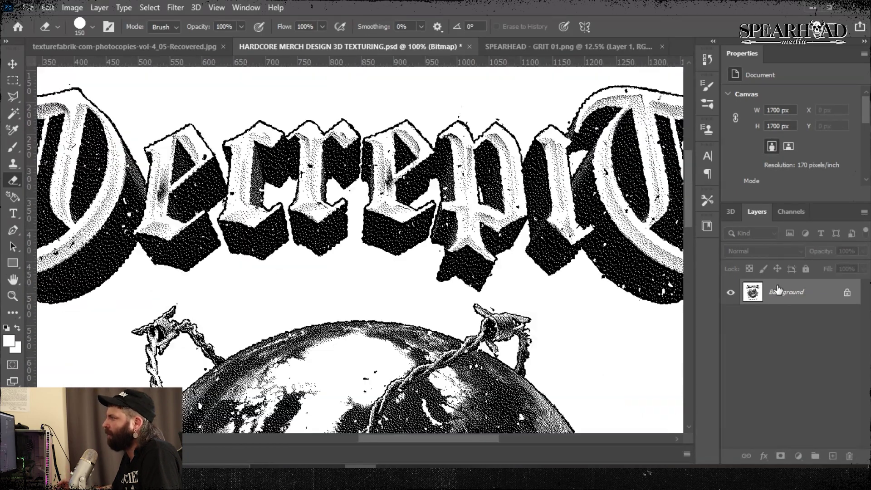
click(72, 8)
mouse_move(86, 20)
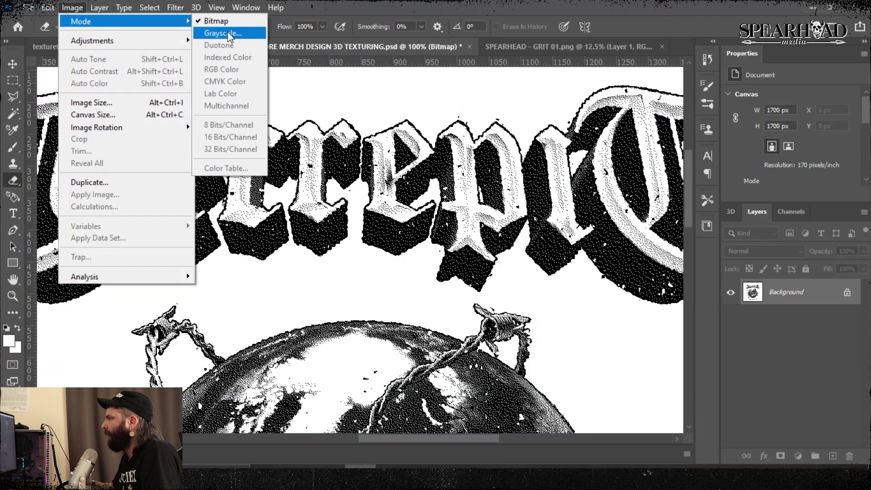
click(229, 33)
key(ctrl+minus)
key(ctrl+minus)
key(ctrl+minus)
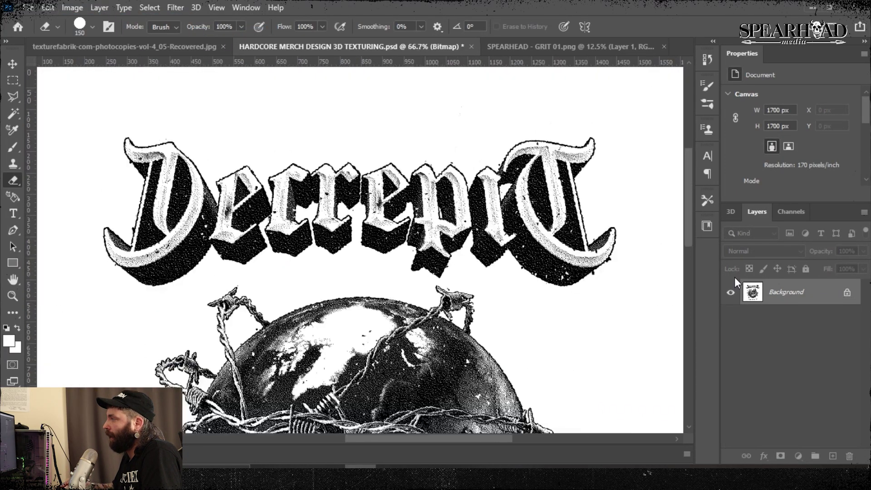
click(72, 7)
click(97, 103)
click(812, 413)
Step: Create a new 4000 x 4000 px document at 300 ppi and paste the dithered bitmap artwork into it
key(ctrl+n)
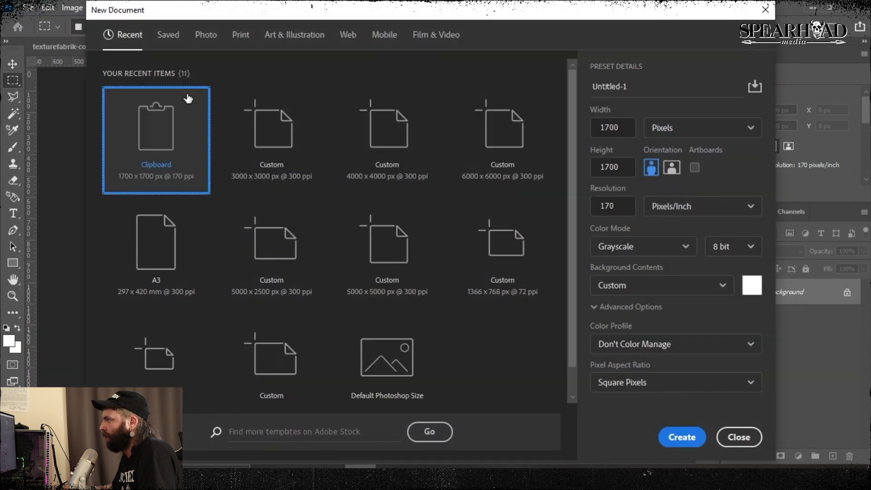
click(290, 132)
double_click(350, 144)
key(ctrl+v)
Step: Scale the pasted artwork up to 4000 x 4000 px so it fills the whole canvas
key(ctrl+t)
drag(360, 182, 360, 110)
drag(360, 318, 360, 409)
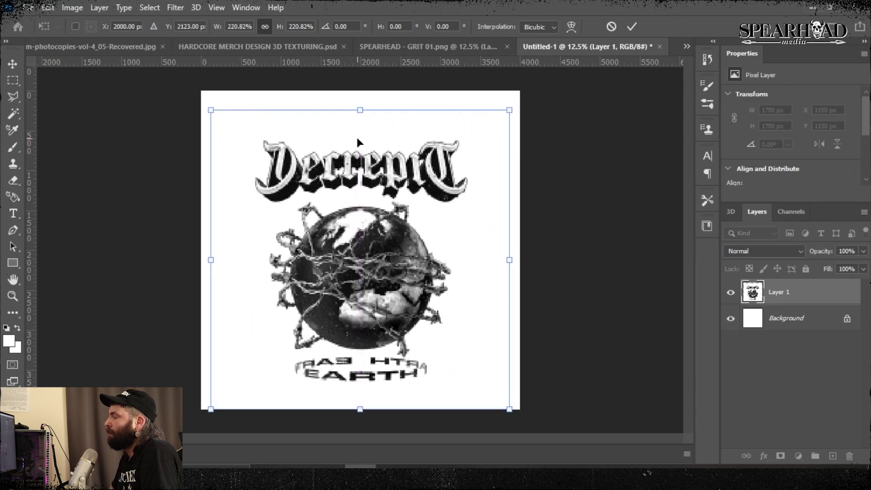
drag(360, 110, 361, 92)
key(Return)
Step: Adjust the brightness of the pasted artwork with Brightness/Contrast
key(ctrl+plus)
key(ctrl+plus)
click(72, 7)
mouse_move(93, 40)
click(223, 40)
drag(400, 138, 355, 137)
click(502, 152)
Step: Hide the Background layer and delete the white areas of Layer 1 selected by Color Range
click(730, 319)
click(149, 8)
click(171, 132)
drag(506, 132, 491, 132)
click(684, 85)
key(Delete)
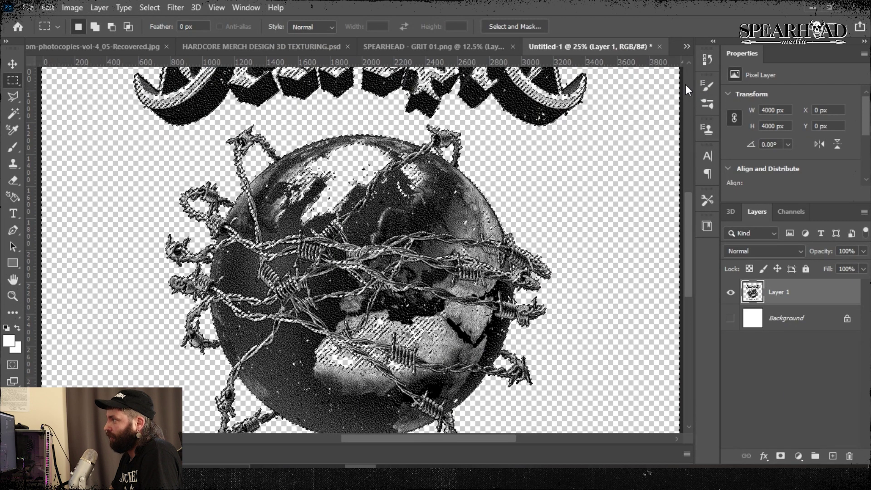
key(ctrl+d)
Step: Show the Background layer, invert it to black as a test and undo the changes back to the white artwork
key(ctrl+minus)
click(771, 327)
click(730, 319)
click(72, 7)
mouse_move(91, 41)
click(214, 189)
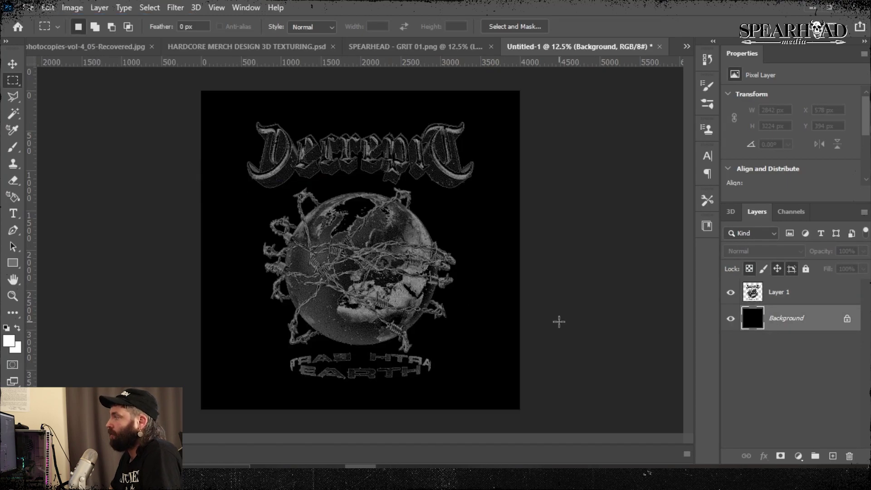
key(ctrl+z)
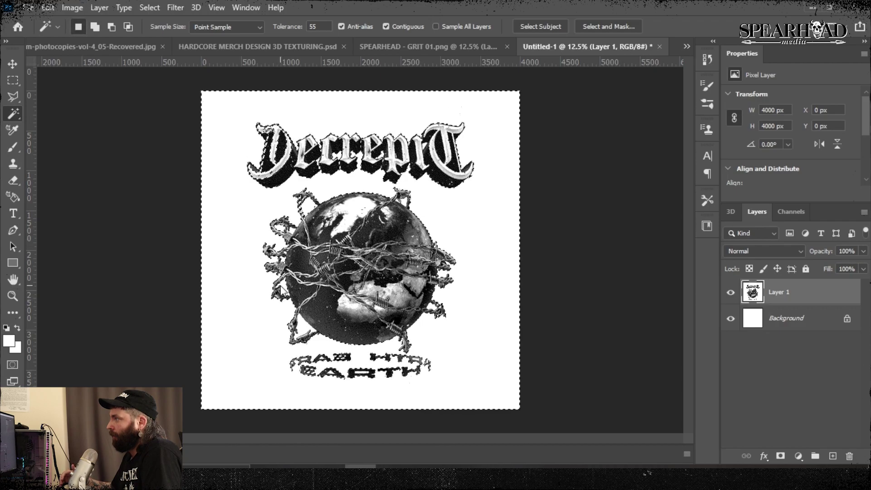
Step: Copy the texturefabrik photocopy texture into Untitled-1 and enlarge it to about 6286 x 4445 px, covering the canvas
key(ctrl+plus)
click(66, 47)
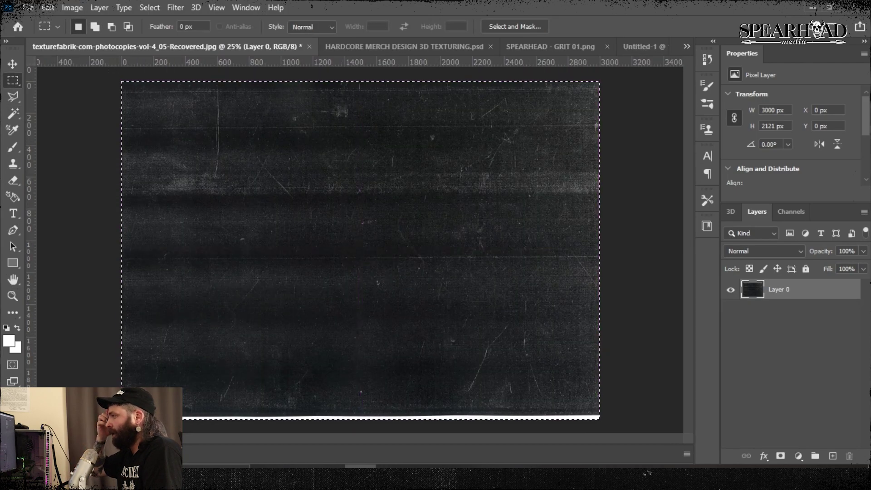
click(632, 44)
key(ctrl+v)
key(ctrl+t)
drag(520, 247, 679, 247)
drag(200, 248, 13, 213)
key(Return)
key(ctrl+minus)
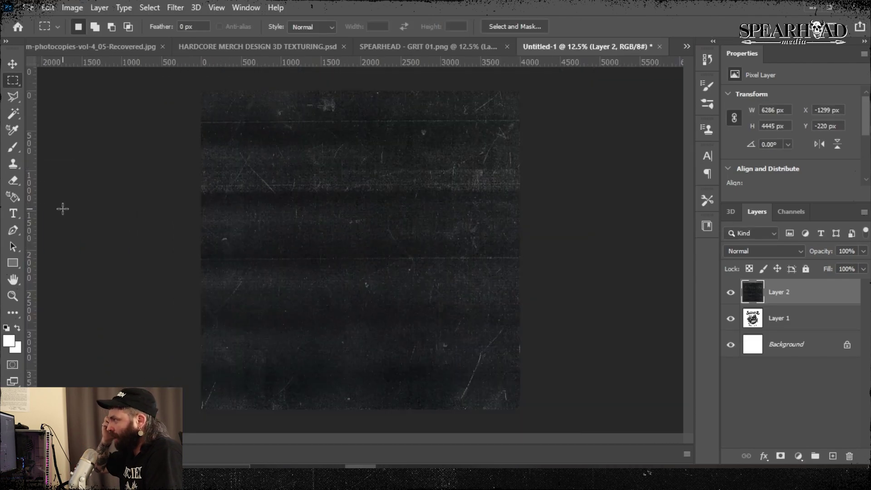
Step: Set the photocopy texture layer's blend mode to Screen and shift the texture sideways over the artwork
click(762, 251)
click(755, 253)
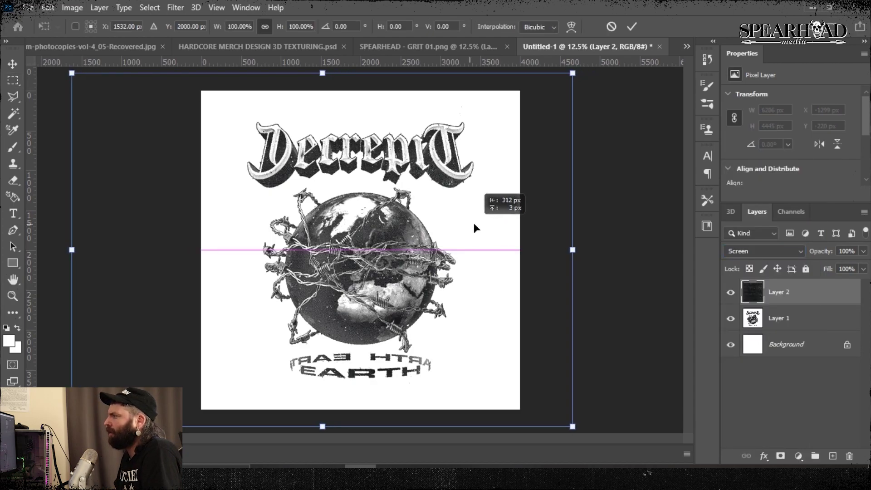
key(ctrl+plus)
key(ctrl+plus)
key(ctrl+plus)
key(ctrl+plus)
key(ctrl+minus)
Step: Lower the brightness of Layer 1 beneath the texture with Brightness/Contrast
click(784, 327)
key(alt+i)
key(a)
key(c)
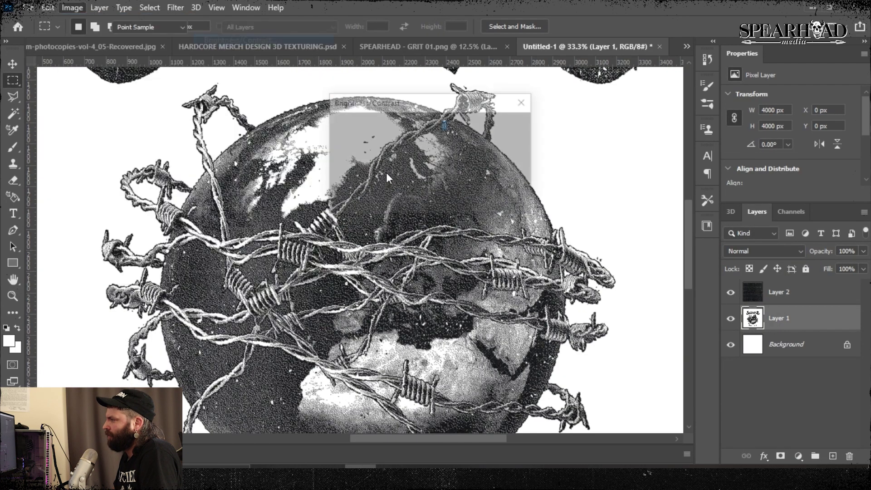
drag(400, 141, 371, 139)
click(506, 133)
key(m)
key(ctrl+minus)
key(ctrl+minus)
key(ctrl+minus)
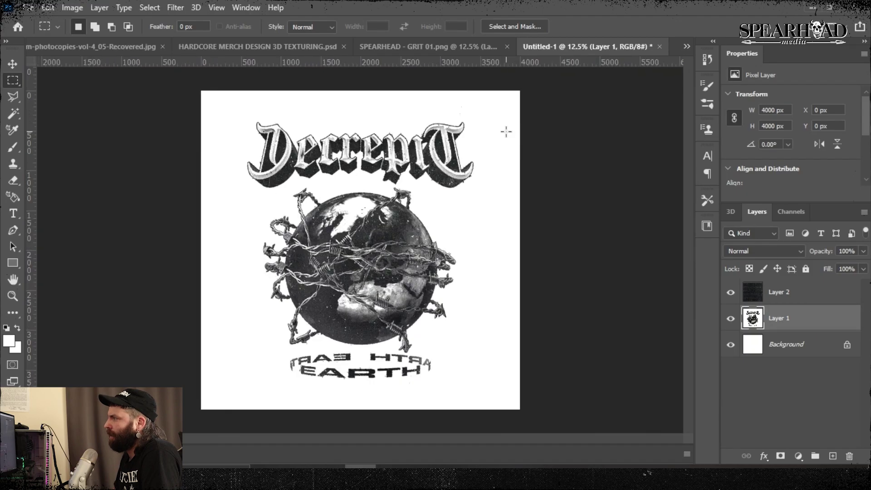
Step: With Layer 2 hidden, select Layer 1's black areas by Color Range at fuzziness 0 and fill them black on a new layer
key(z)
click(773, 347)
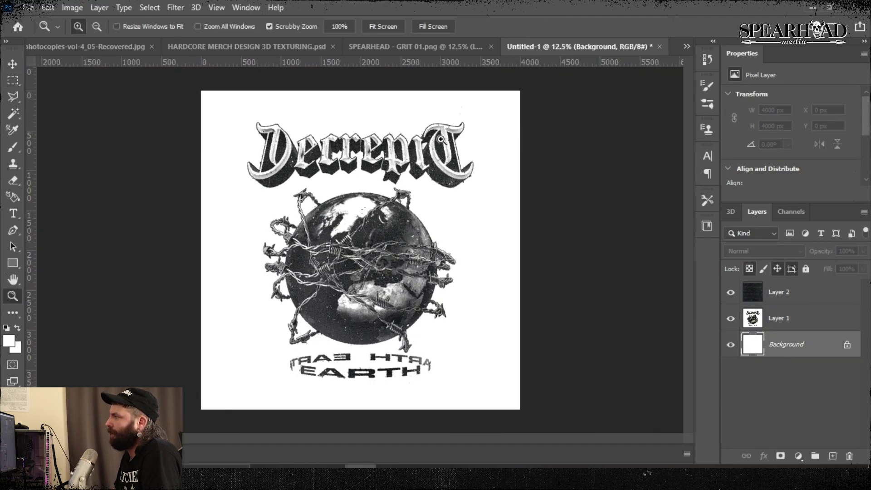
click(149, 7)
click(165, 130)
key(ctrl+plus)
key(ctrl+plus)
key(ctrl+plus)
key(ctrl+plus)
key(ctrl+plus)
key(ctrl+plus)
key(ctrl+plus)
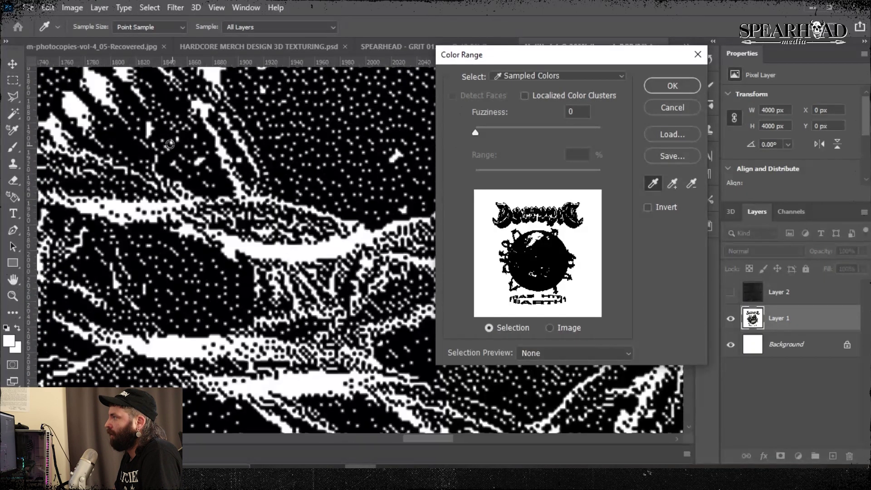
click(125, 139)
click(672, 85)
click(833, 456)
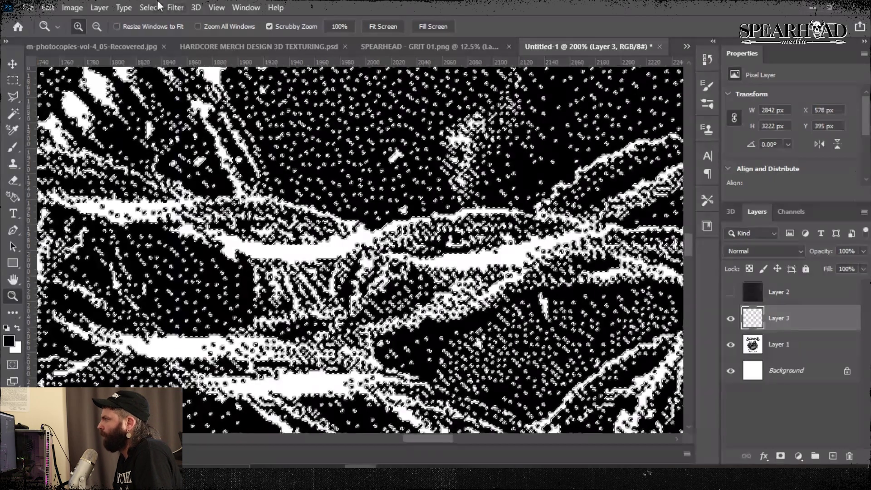
Step: Open Refine Edge for the artwork selection and set smooth to 21, contrast to 31% and shift edge to -43%
click(149, 8)
shift+click(170, 185)
click(700, 298)
text(-)
key(Tab)
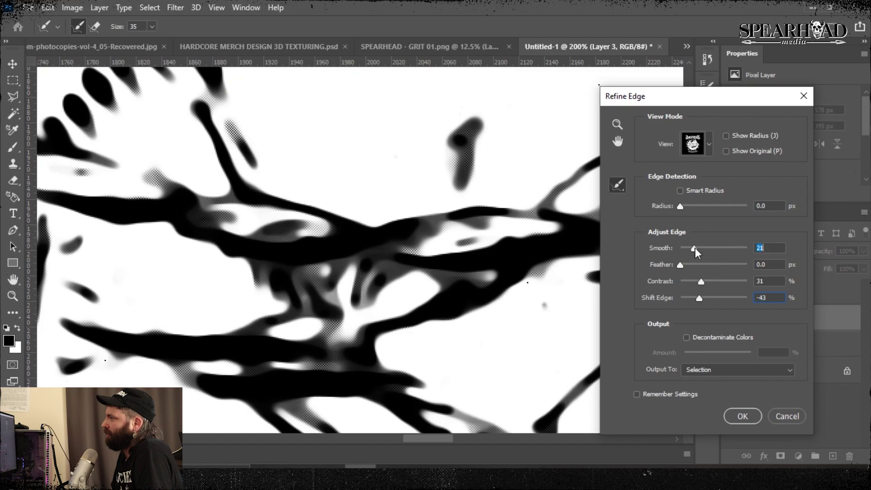
Step: Refine the artwork selection's edge with contrast at 100% and shift edge at -10%
key(ctrl+minus)
key(ctrl+minus)
key(ctrl+minus)
key(ctrl+minus)
key(ctrl+minus)
key(ctrl+plus)
scroll(583, 316, up, 4)
drag(701, 282, 706, 281)
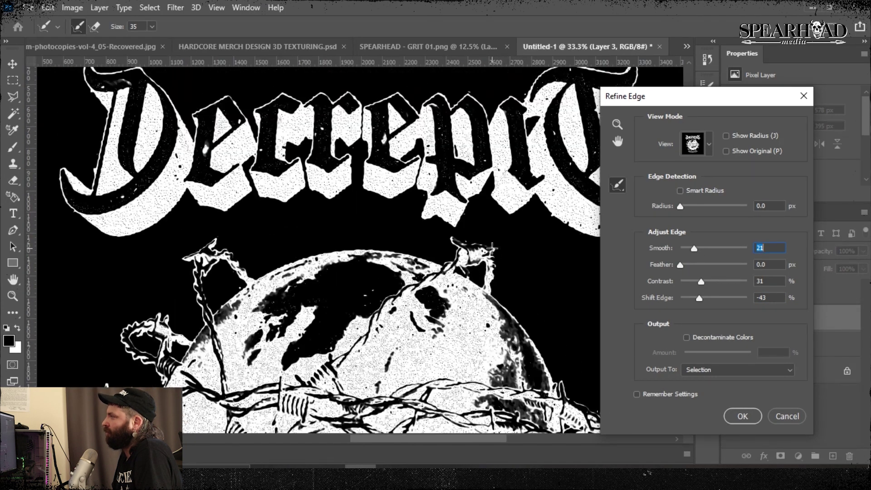
click(710, 298)
click(746, 281)
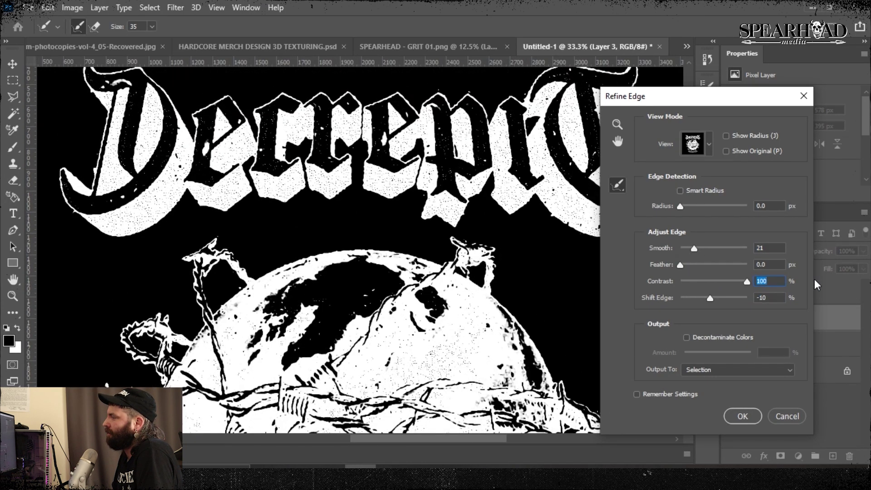
click(743, 416)
Step: Fill the refined artwork selection with black on a new layer and clear the selection
click(832, 456)
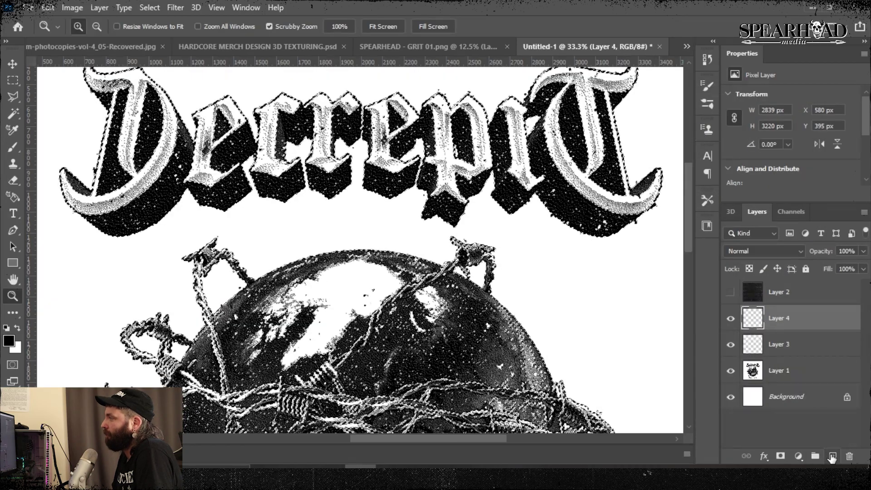
key(alt+BackSpace)
key(ctrl+d)
Step: Compare the roughened layer with the original artwork, leaving only Layer 1 and the Background shown
key(ctrl+minus)
key(ctrl+minus)
click(731, 344)
click(731, 370)
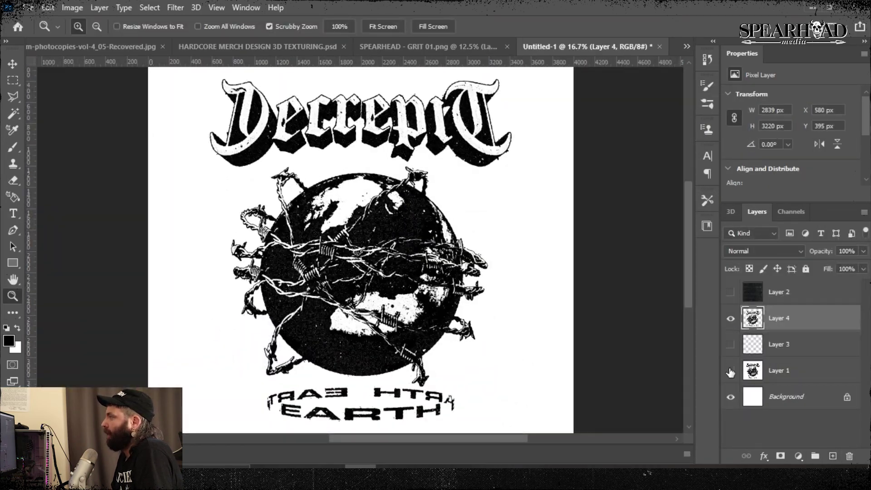
click(731, 371)
click(730, 319)
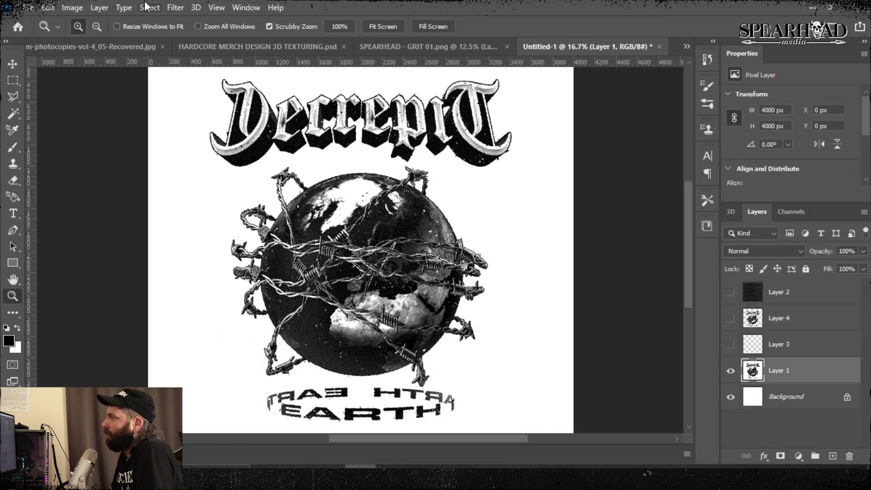
Step: Select Layer 1's white areas by Color Range, delete them and clear the selection
click(148, 5)
click(172, 132)
click(663, 86)
key(Delete)
key(ctrl+d)
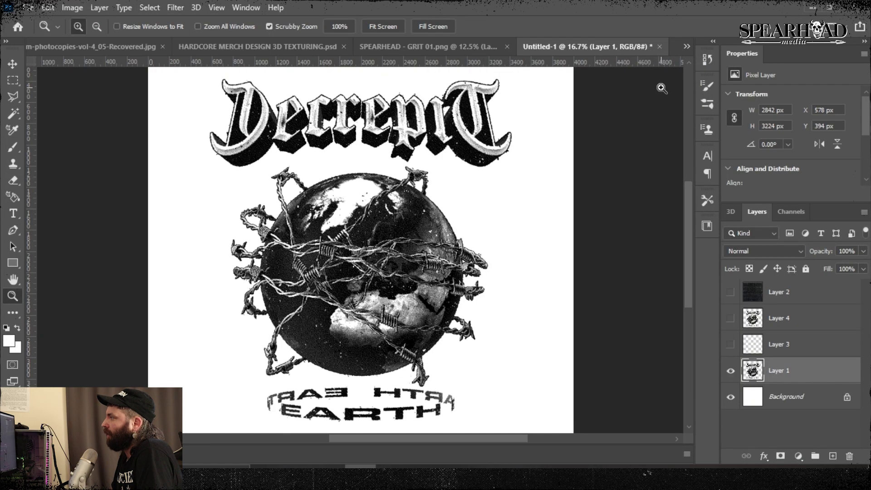
Step: Invert the Background to black, then duplicate Layer 1 and invert the copy to white artwork
click(786, 399)
click(75, 8)
mouse_move(93, 40)
click(231, 190)
right_click(781, 367)
click(708, 68)
click(72, 7)
click(226, 185)
Step: Outline the globe and its barbed wire with the Polygonal Lasso and delete that area from Layer 1 copy
key(l)
click(466, 194)
click(433, 165)
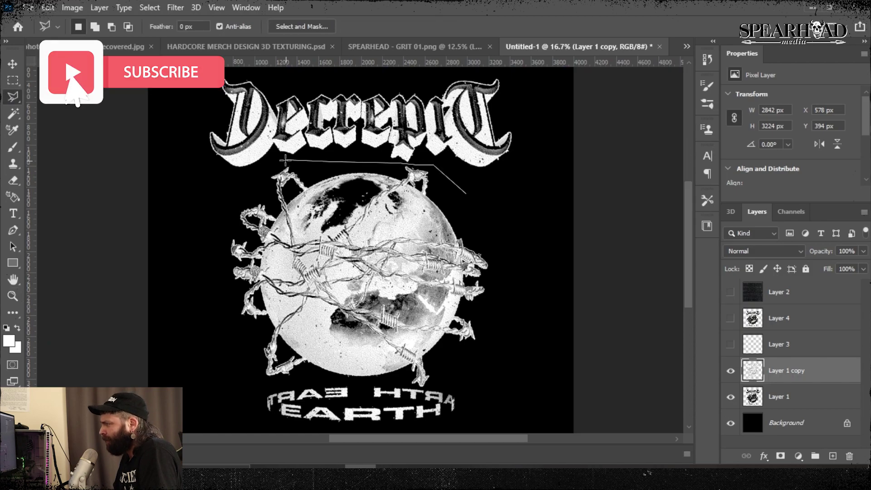
key(Delete)
key(ctrl+z)
key(Delete)
key(ctrl+d)
key(ctrl+z)
key(ctrl+shift+z)
Step: Invert the lasso selection and delete the lettering from Layer 1, keeping only the barbed-wire globe
key(ctrl+shift+i)
click(760, 398)
key(Delete)
key(ctrl+d)
Step: Add a thin white Stroke layer style around the barbed-wire globe on Layer 1
click(99, 7)
click(295, 154)
mouse_move(520, 145)
mouse_down()
mouse_move(845, 251)
mouse_move(695, 206)
mouse_up()
key(Return)
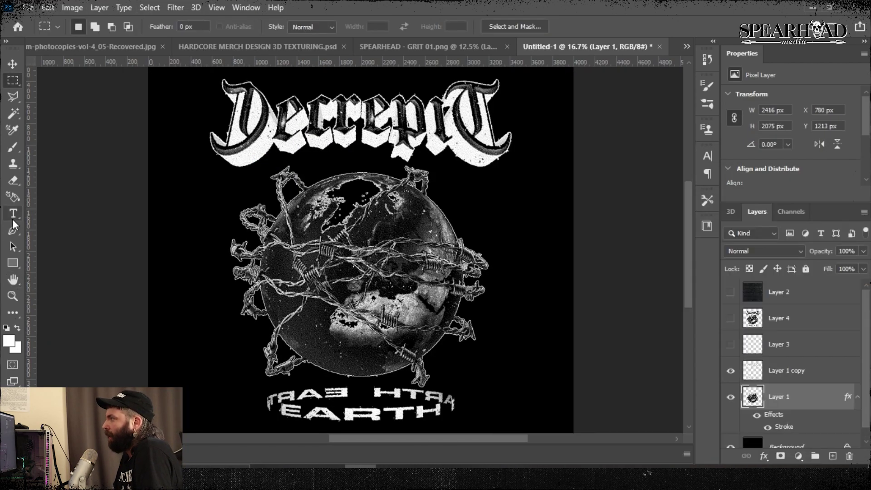
Step: Paint white behind the globe with an 1800 px brush and merge the globe layer into the Background
click(92, 27)
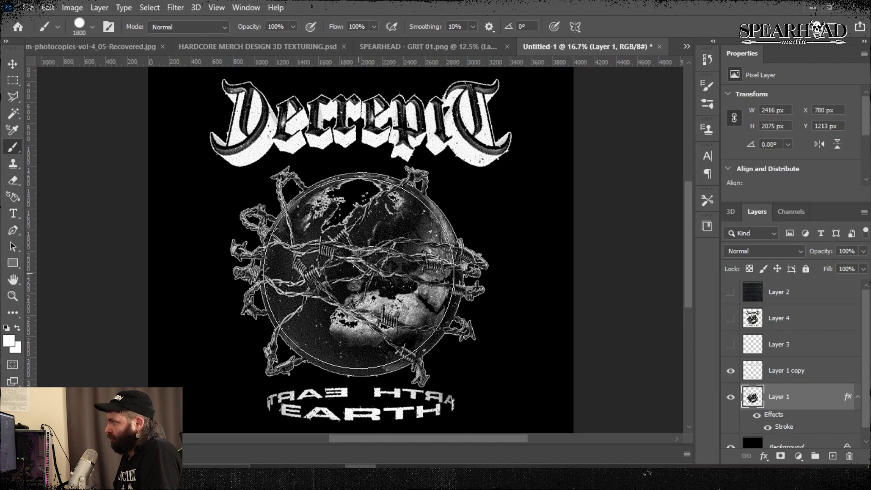
key(alt+bracketleft)
ctrl+click(787, 385)
right_click(787, 386)
click(708, 377)
key(ctrl+z)
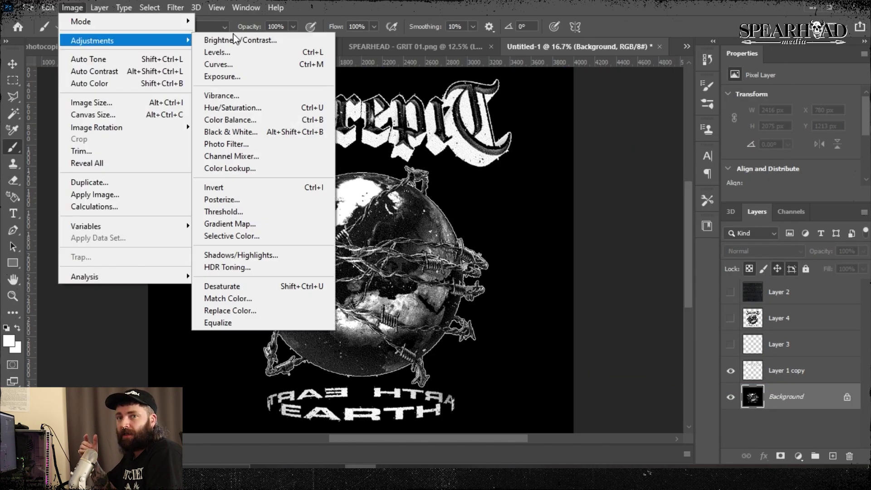
click(236, 37)
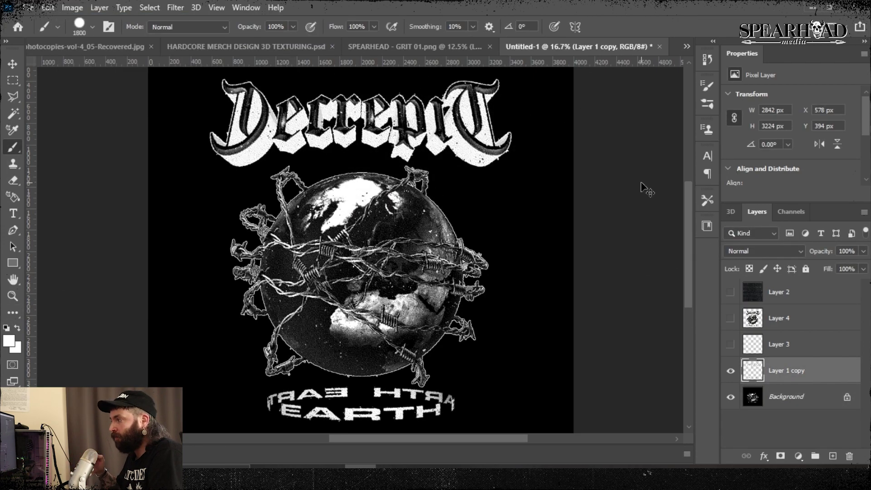
Step: Try an inverted duplicate of the lettering over the white lettering, with the white layer shifted 7 px down
click(72, 7)
mouse_move(123, 40)
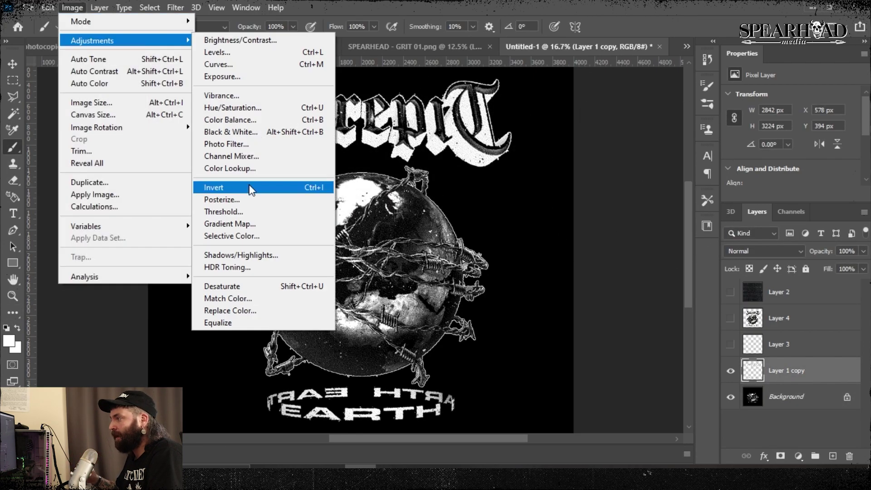
click(250, 187)
click(99, 8)
mouse_move(122, 133)
click(290, 162)
click(607, 215)
click(609, 236)
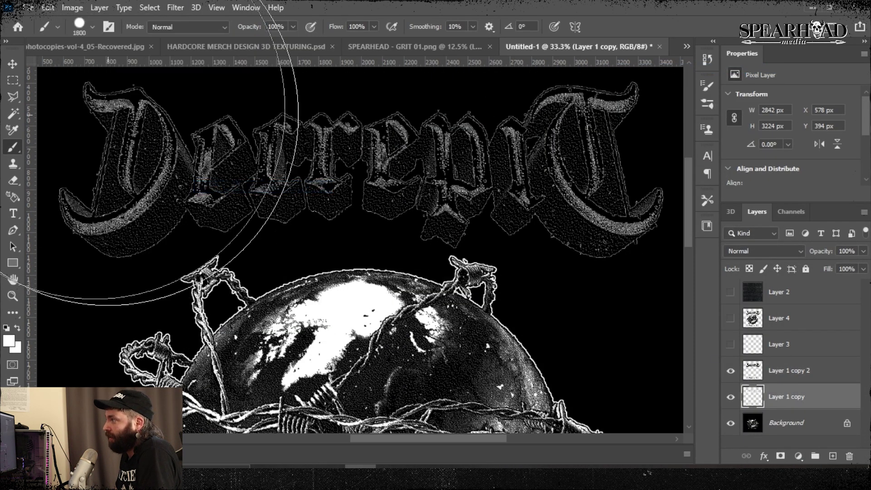
click(13, 64)
key(ctrl+0)
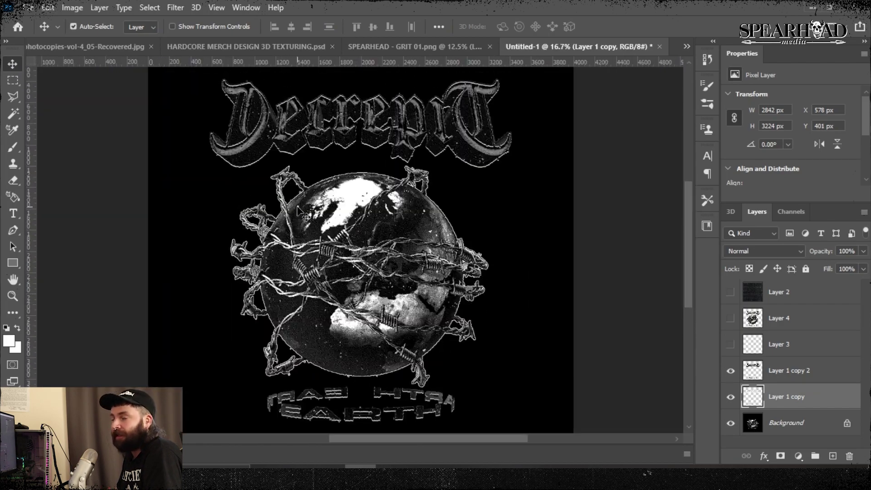
Step: Hide the inverted lettering duplicate and nudge Layer 1 copy 7 px back up
click(730, 371)
key(Up)
key(Up)
key(Up)
key(Up)
key(Up)
key(Up)
key(Up)
Step: Copy the DecrepiT lettering from Layer 1 copy to its own layer and lower its brightness with Brightness/Contrast
right_click(786, 397)
click(15, 113)
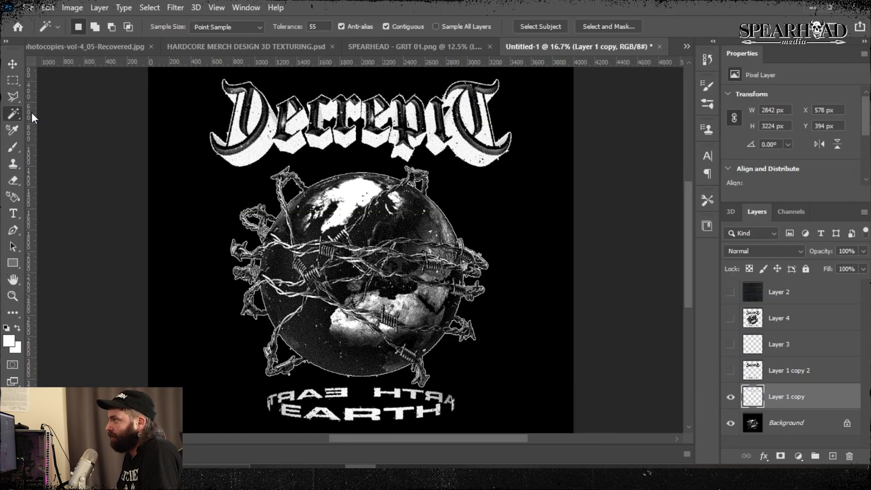
click(72, 7)
mouse_move(84, 38)
click(222, 38)
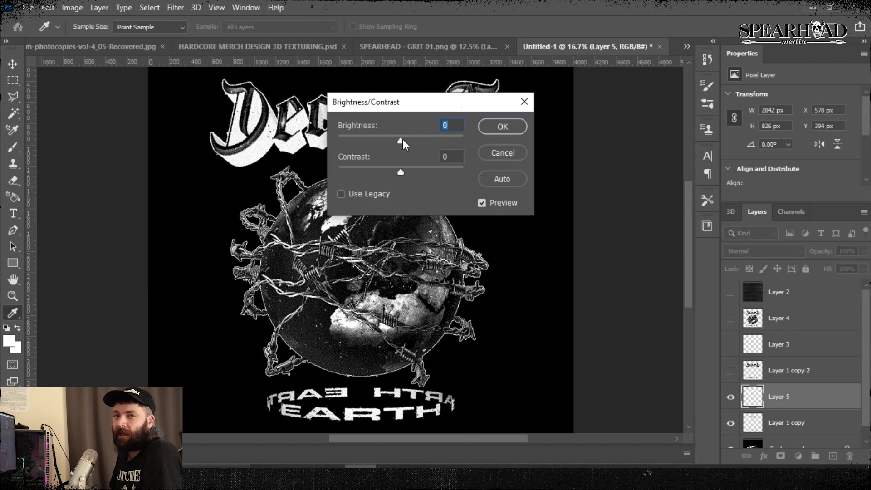
drag(401, 142, 385, 142)
click(502, 127)
click(72, 7)
click(217, 51)
click(672, 249)
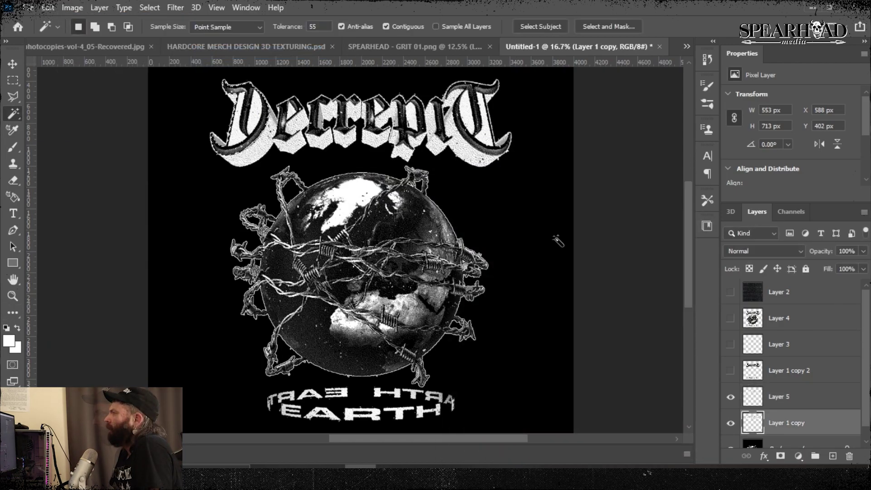
Step: Copy another part of the lettering from Layer 1 copy to a new layer and strongly lower its brightness
key(ctrl+j)
click(72, 8)
mouse_move(143, 40)
click(235, 40)
drag(400, 141, 348, 141)
click(501, 127)
click(72, 7)
click(235, 41)
Step: Duplicate Layer 1 copy and darken the mirrored rear arc of the EARTH text with Brightness/Contrast
scroll(785, 399, down, 3)
right_click(785, 411)
click(650, 68)
click(842, 161)
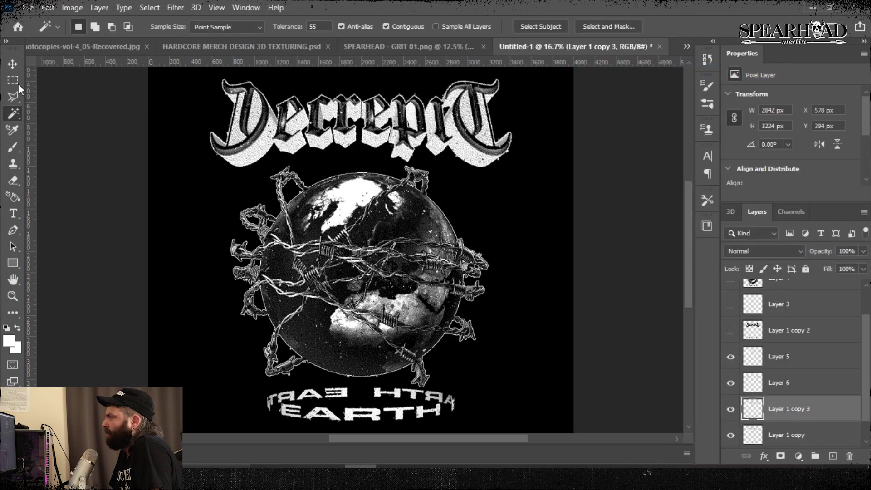
click(72, 8)
mouse_move(84, 38)
click(222, 38)
click(502, 127)
click(72, 8)
click(222, 38)
click(502, 129)
key(m)
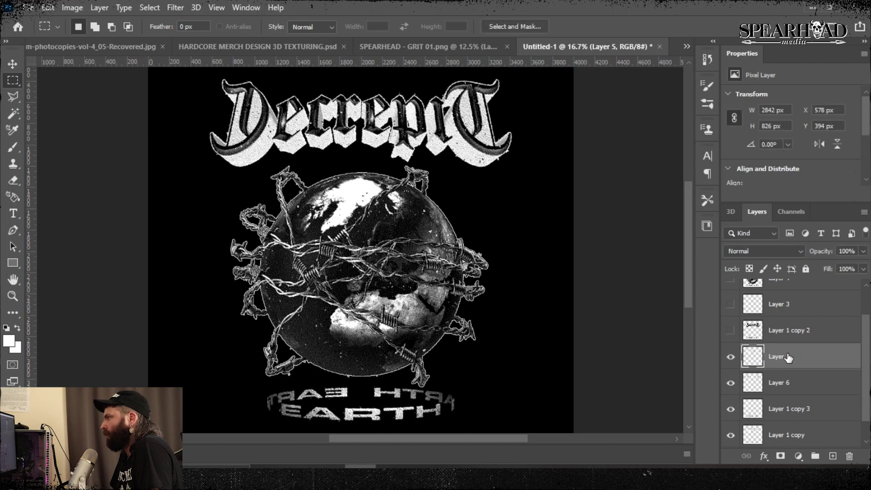
Step: Merge Layer 5 down into Layer 6 and lower the merged lettering's brightness to the minimum
right_click(787, 357)
click(654, 338)
click(73, 8)
mouse_move(84, 38)
click(222, 38)
drag(399, 140, 338, 140)
click(502, 127)
Step: Put lettering from Layer 1 copy on a separate layer and darken it with repeated minimum-brightness Brightness/Contrast passes
click(786, 409)
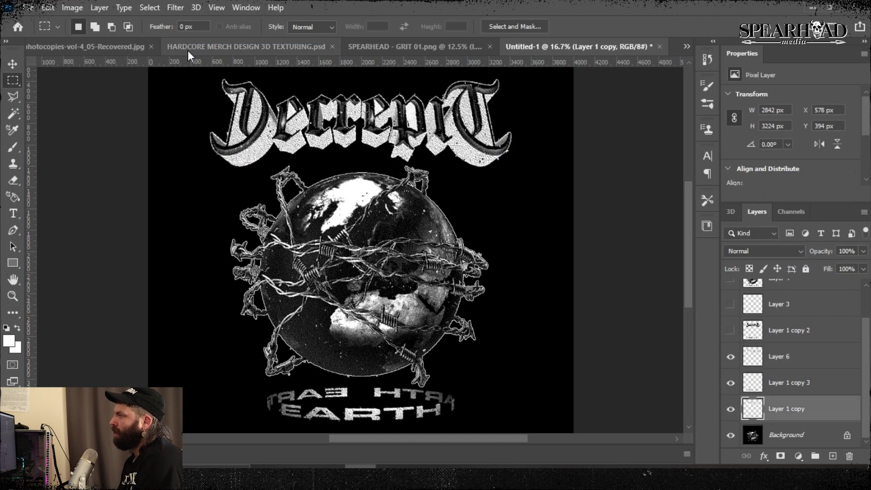
click(72, 7)
click(222, 38)
click(501, 127)
drag(400, 140, 338, 140)
click(82, 8)
click(222, 39)
click(502, 127)
click(70, 7)
mouse_move(84, 38)
click(223, 38)
drag(400, 140, 338, 140)
click(502, 127)
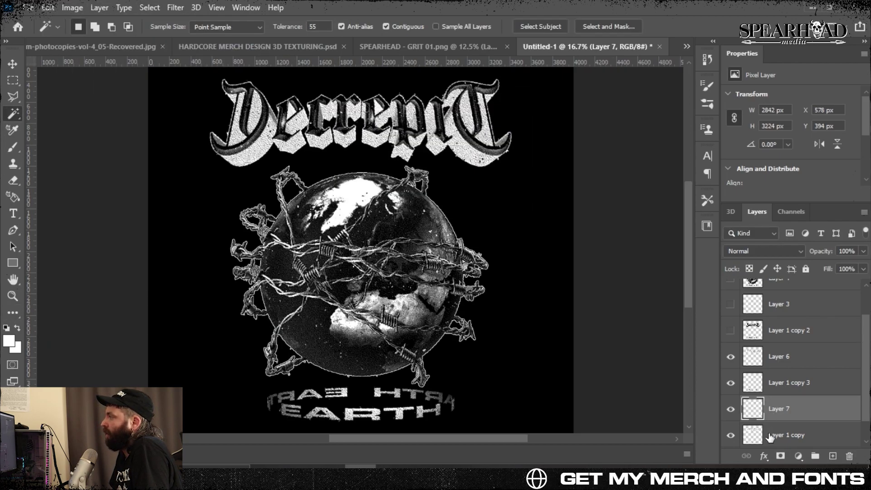
Step: Copy a Magic Wand selection of the middle DecrepiT letters to a new layer and darken it twice to minimum brightness
click(770, 437)
click(378, 108)
click(78, 7)
click(222, 38)
drag(400, 140, 338, 140)
click(501, 127)
click(75, 8)
click(223, 38)
drag(401, 141, 338, 141)
click(513, 129)
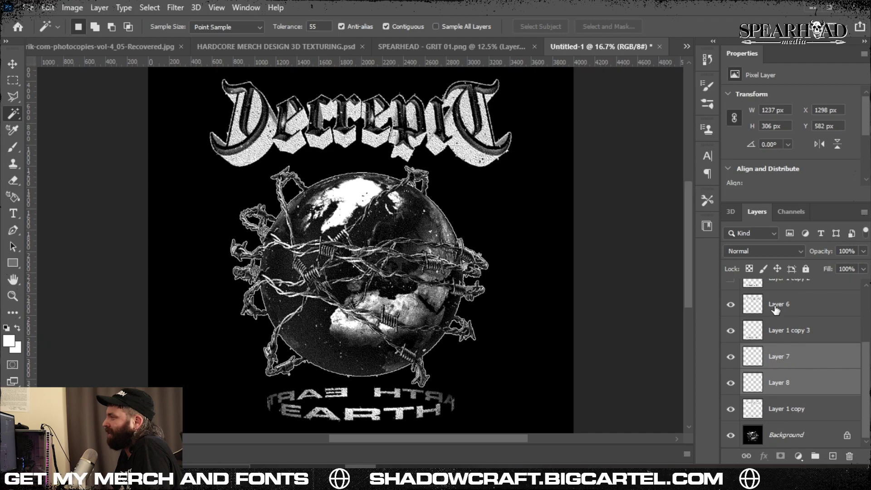
Step: Merge the layers from Layer 8 up to Layer 6 into one and lower its brightness to the minimum
shift+click(774, 309)
right_click(775, 308)
click(708, 422)
click(79, 7)
click(223, 40)
drag(400, 141, 338, 140)
click(502, 127)
Step: Apply Brightness/Contrast to Layer 1 copy and check the whole design at a small scale
click(770, 410)
click(222, 42)
click(502, 122)
key(ctrl+minus)
key(ctrl+minus)
key(ctrl+minus)
key(ctrl+minus)
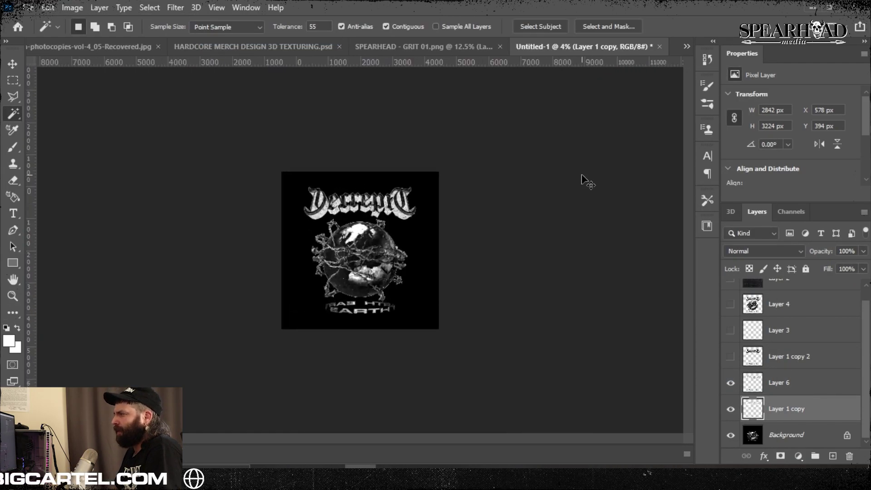
key(ctrl+plus)
key(ctrl+plus)
key(ctrl+plus)
key(ctrl+plus)
key(ctrl+minus)
Step: Duplicate the Background layer and merge the copy with Layer 1 copy and Layer 6
right_click(780, 434)
click(781, 300)
key(Return)
key(ctrl+t)
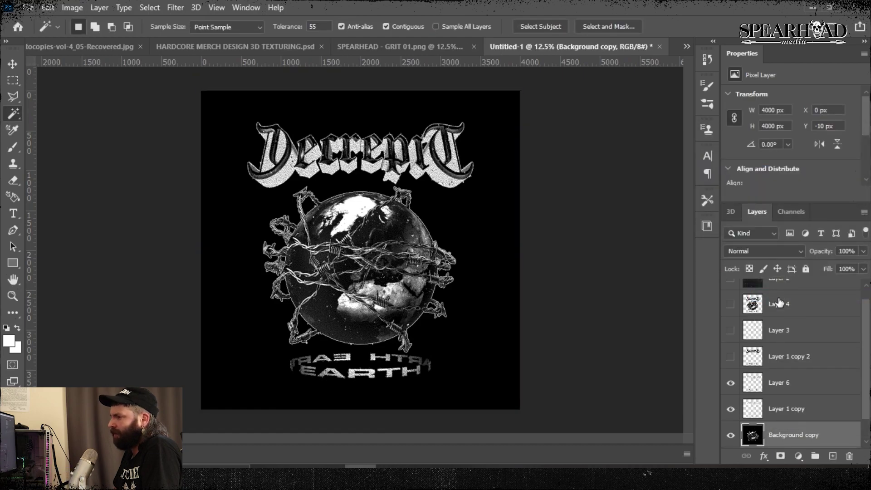
scroll(779, 303, up, 1)
shift+click(795, 403)
right_click(792, 403)
click(726, 379)
Step: Apply a Brightness/Contrast adjustment to the merged Layer 6
key(ctrl+plus)
key(ctrl+plus)
key(ctrl+minus)
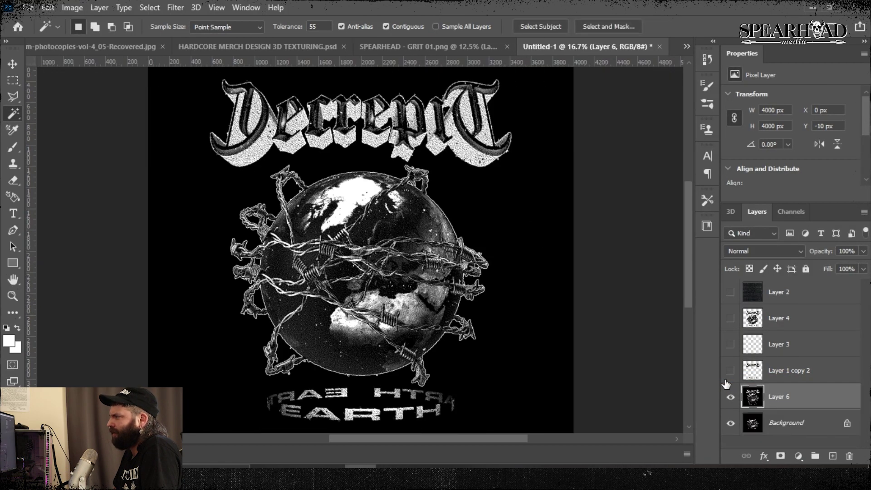
click(72, 7)
click(241, 38)
click(502, 124)
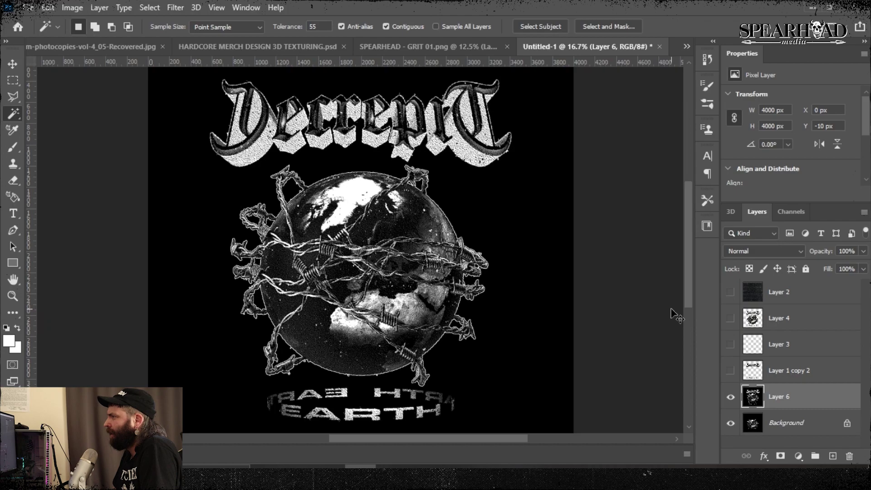
Step: Show the Layer 2 texture and scale it down to 93.61% over the design
click(730, 292)
click(775, 293)
key(ctrl+t)
key(ctrl+minus)
key(ctrl+minus)
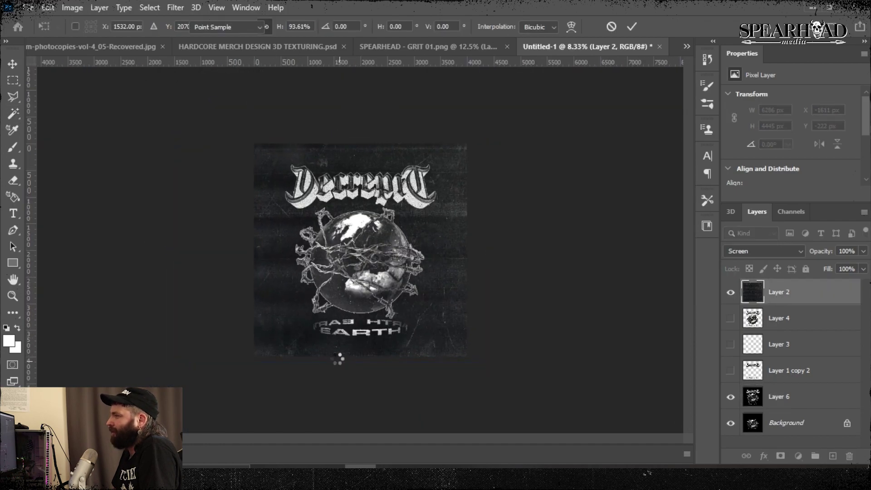
Step: Lower the brightness of the Layer 2 texture with Brightness/Contrast
click(72, 7)
mouse_move(90, 39)
click(241, 39)
drag(401, 140, 383, 140)
click(503, 126)
key(ctrl+plus)
Step: Duplicate Layer 2, reorient the copy and move it to about X -1360 px, Y -90 px
right_click(791, 293)
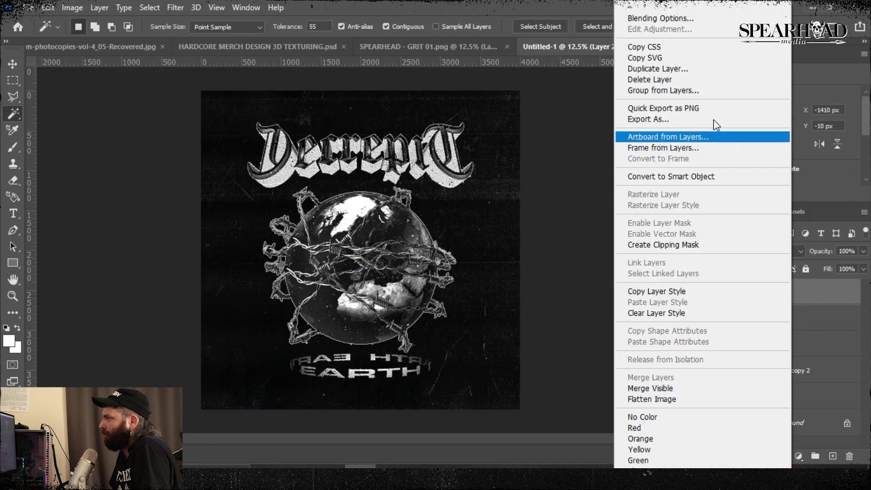
click(657, 69)
key(Return)
click(48, 8)
mouse_move(111, 298)
click(331, 243)
key(ctrl+t)
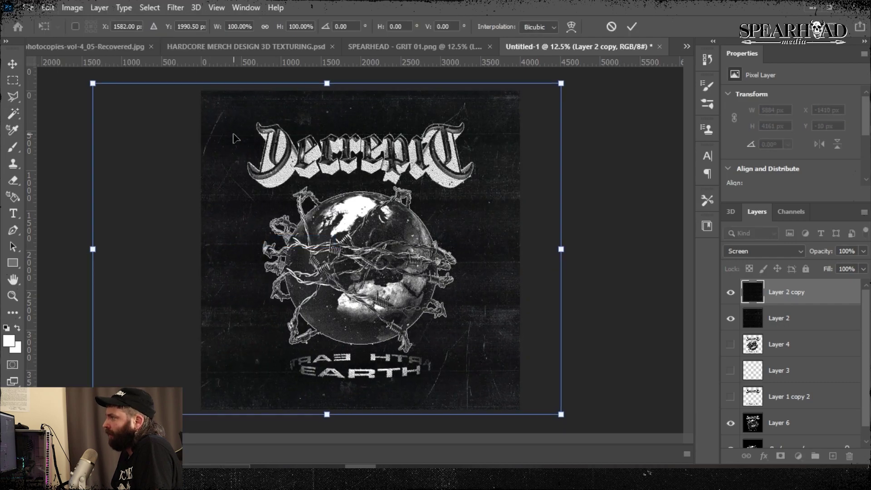
Step: Invert Layer 2 copy and set its blend mode to Multiply
click(72, 7)
mouse_move(91, 39)
click(265, 188)
click(765, 250)
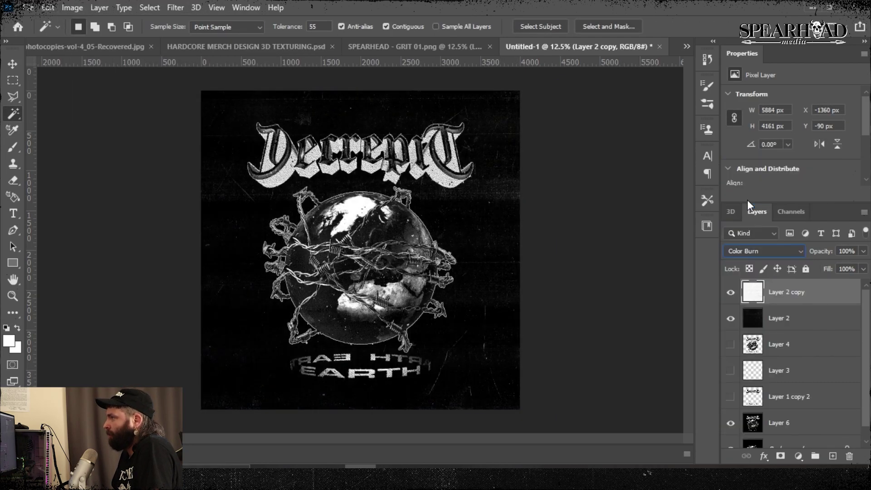
click(747, 196)
Step: Lower the brightness and raise the contrast of Layer 2 copy with Brightness/Contrast
key(ctrl+plus)
key(ctrl+plus)
key(ctrl+plus)
key(ctrl+plus)
click(72, 8)
mouse_move(91, 39)
click(240, 39)
drag(400, 140, 370, 140)
drag(401, 172, 463, 172)
click(512, 132)
Step: Enlarge Layer 2 copy to about 8170 × 5778 px so the texture extends well beyond the canvas
key(ctrl+minus)
key(ctrl+minus)
key(ctrl+minus)
key(ctrl+minus)
key(ctrl+minus)
key(ctrl+t)
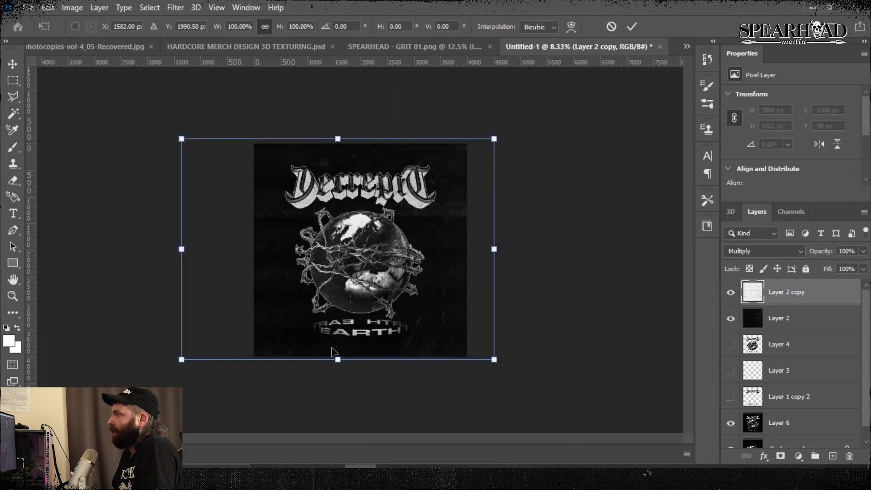
key(Return)
Step: Slightly lower the brightness of the enlarged Layer 2 copy
key(ctrl+plus)
key(ctrl+plus)
key(ctrl+plus)
key(ctrl+plus)
click(72, 8)
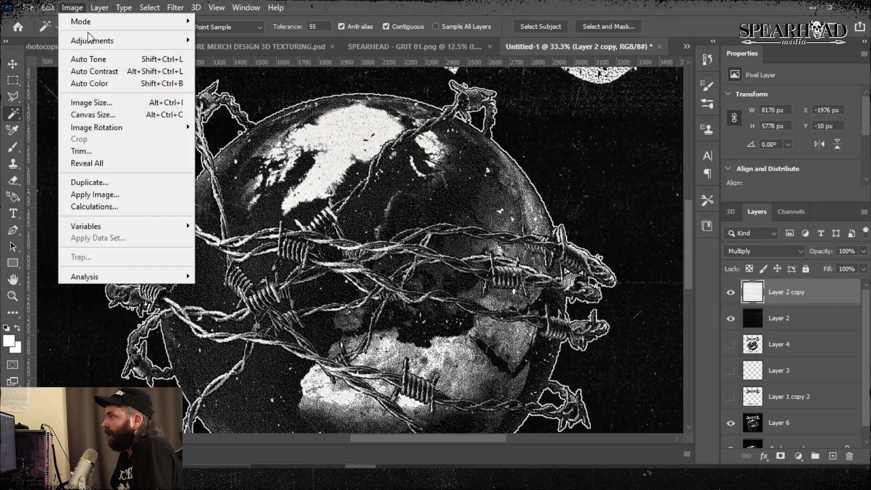
mouse_move(90, 39)
click(241, 39)
drag(401, 140, 393, 142)
click(503, 127)
Step: Duplicate the enlarged Layer 2 copy and offset the duplicate to about X -2084 px, Y -118 px
right_click(811, 293)
click(674, 74)
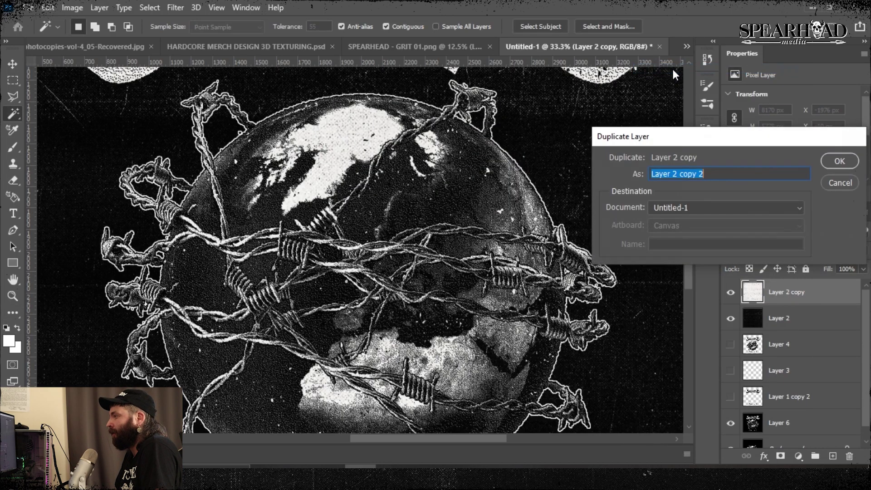
key(Return)
key(ctrl+t)
drag(467, 287, 468, 278)
key(Return)
key(ctrl+minus)
key(ctrl+minus)
key(ctrl+minus)
key(ctrl+minus)
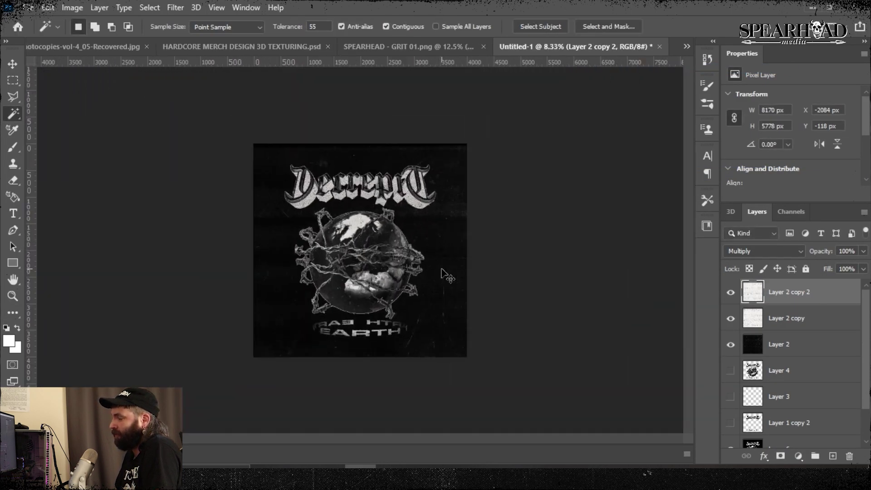
key(ctrl+plus)
Step: Show Layer 4 and clear the globe and EARTH artwork from it, keeping only the DecrepiT lettering
click(729, 371)
click(730, 371)
scroll(753, 405, down, 3)
click(730, 332)
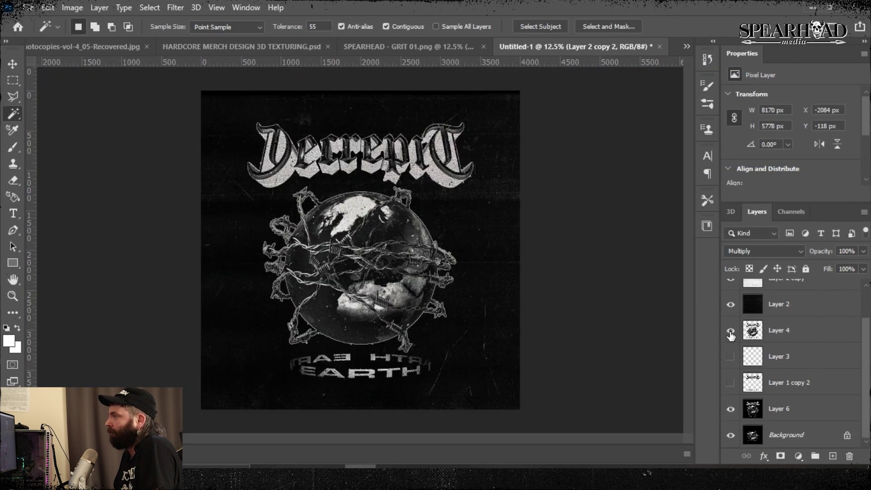
click(781, 331)
key(Delete)
key(ctrl+d)
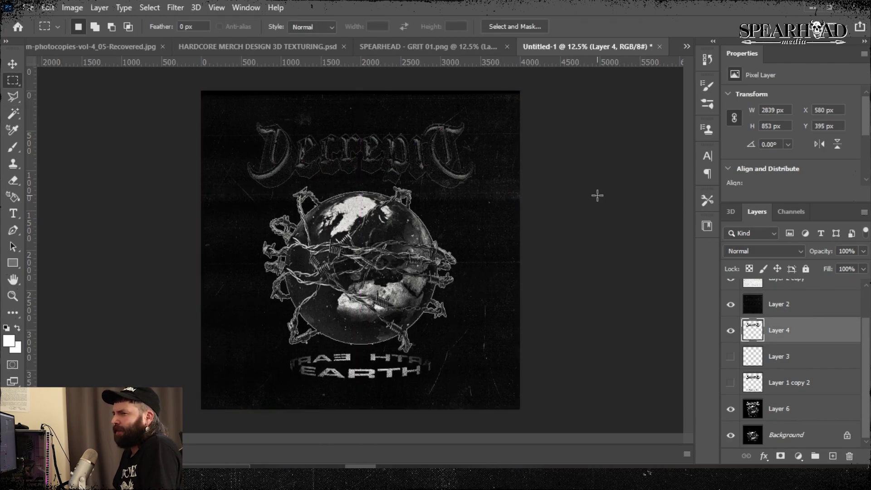
key(ctrl+plus)
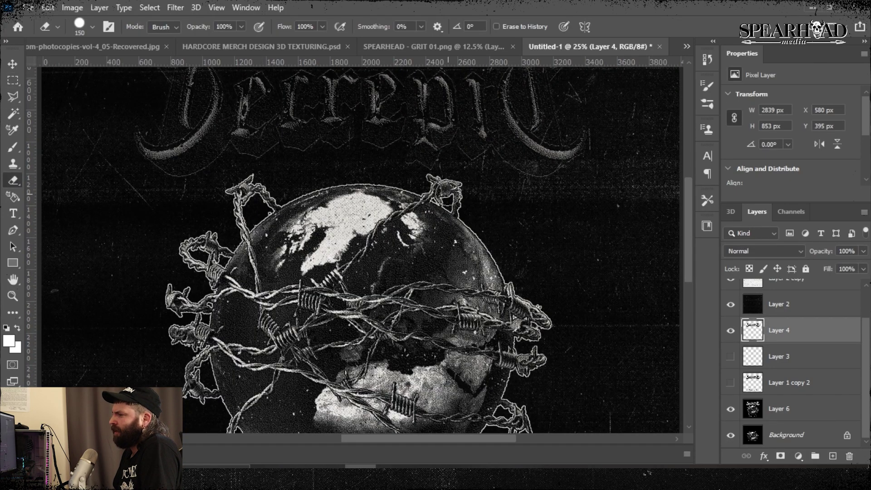
drag(449, 195, 468, 191)
scroll(691, 279, up, 2)
Step: Try a layer style on the lettering in Layer 4, and delete that layer
click(99, 8)
mouse_move(154, 131)
click(276, 161)
click(601, 179)
click(12, 63)
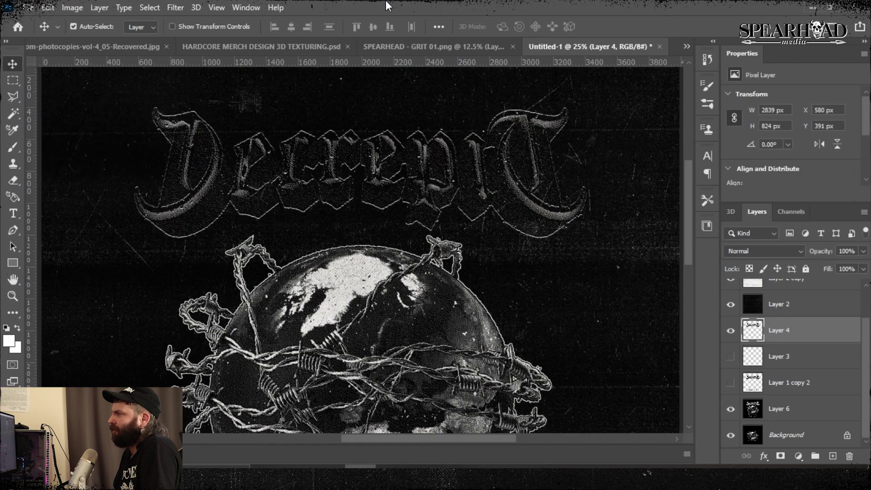
key(ctrl+minus)
key(Delete)
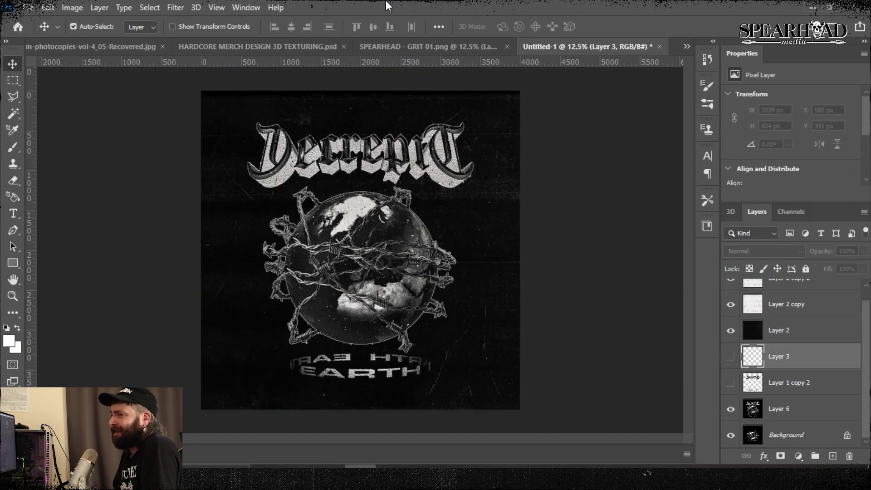
Step: Scale the Layer 6 artwork down to about 3632 × 3632 px, centred on the canvas
key(ctrl+t)
drag(361, 90, 362, 120)
drag(372, 193, 372, 178)
key(Return)
key(ctrl+plus)
key(ctrl+plus)
key(ctrl+plus)
scroll(373, 178, down, 2)
key(ctrl+0)
Step: Save the layered document as a Photoshop PSD file in the HARDCORE MERCH TUTORIAL folder
click(73, 8)
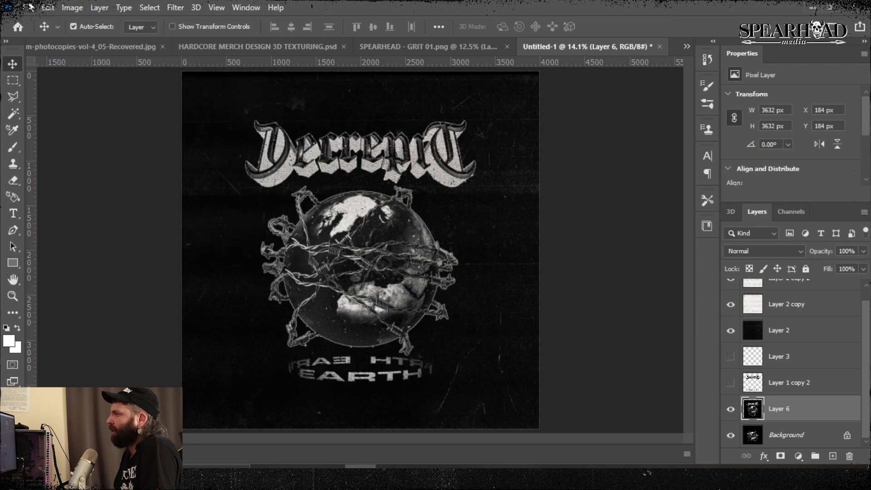
click(30, 7)
click(74, 168)
text(NAL)
click(353, 316)
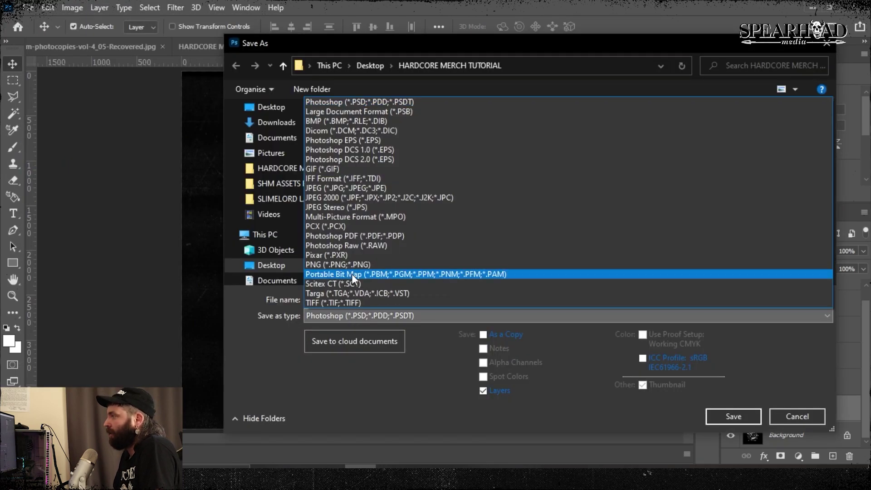
click(372, 102)
click(733, 416)
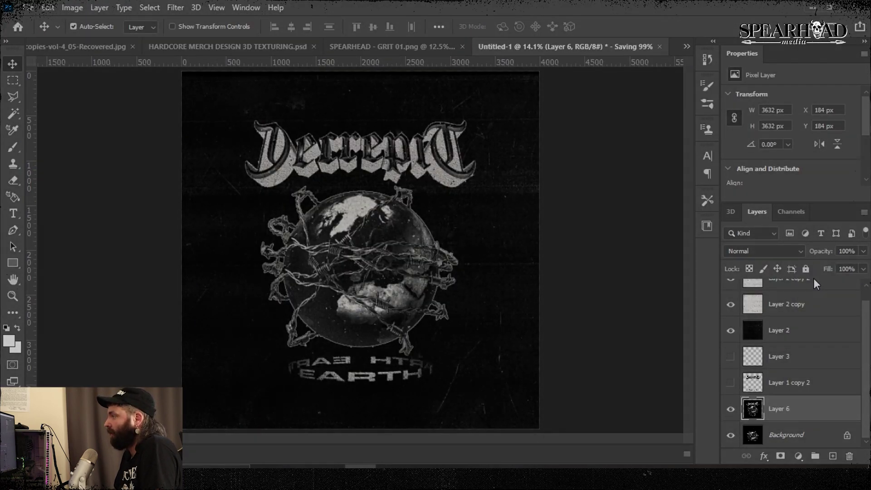